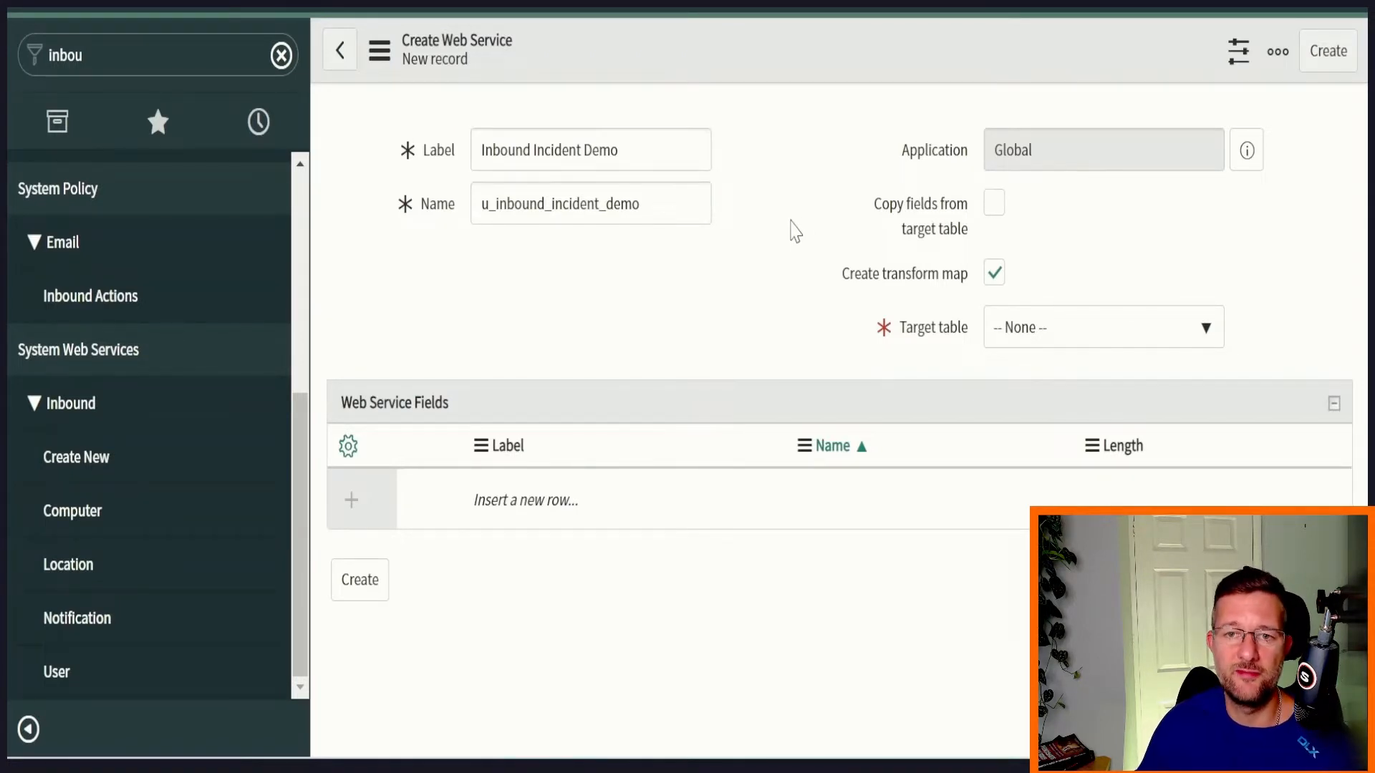
pyautogui.moveTo(643, 204); pyautogui.dragTo(451, 211)
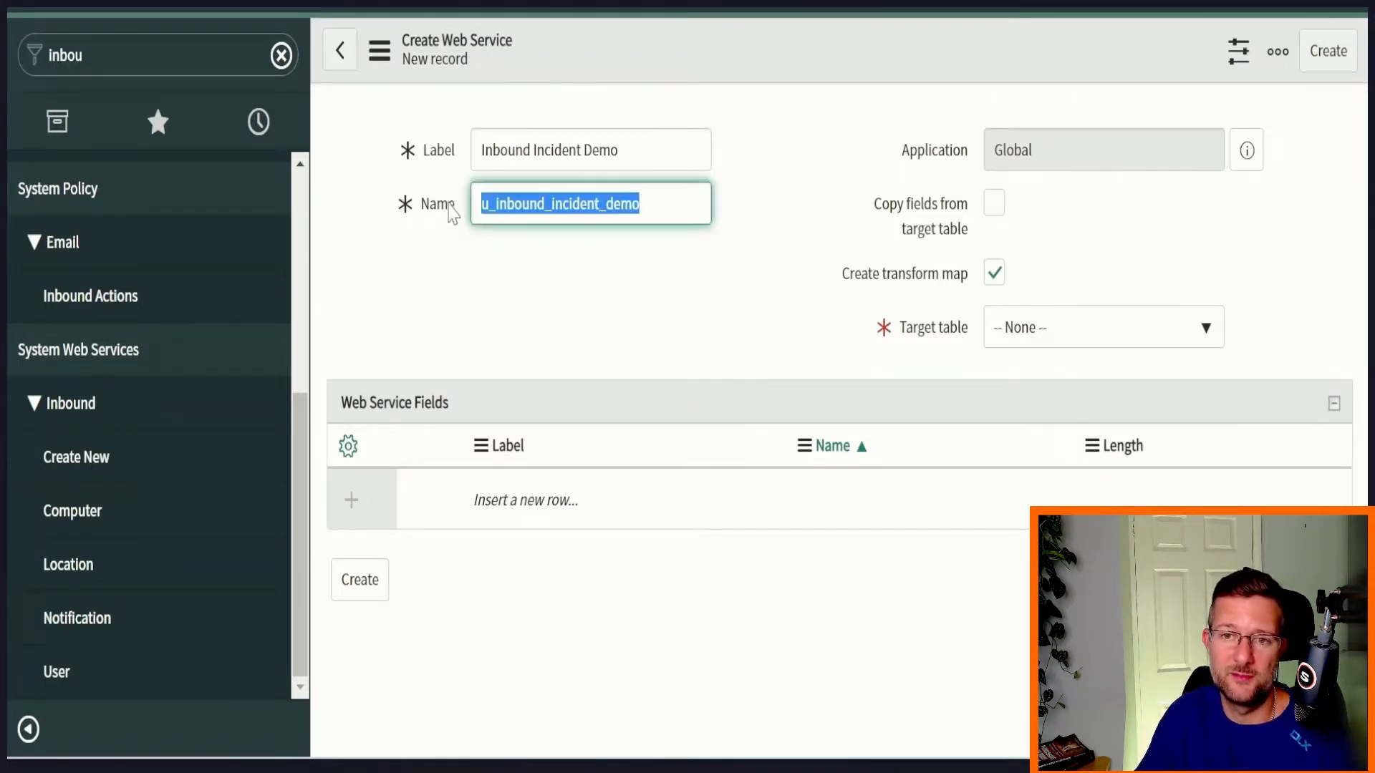
pyautogui.click(506, 285)
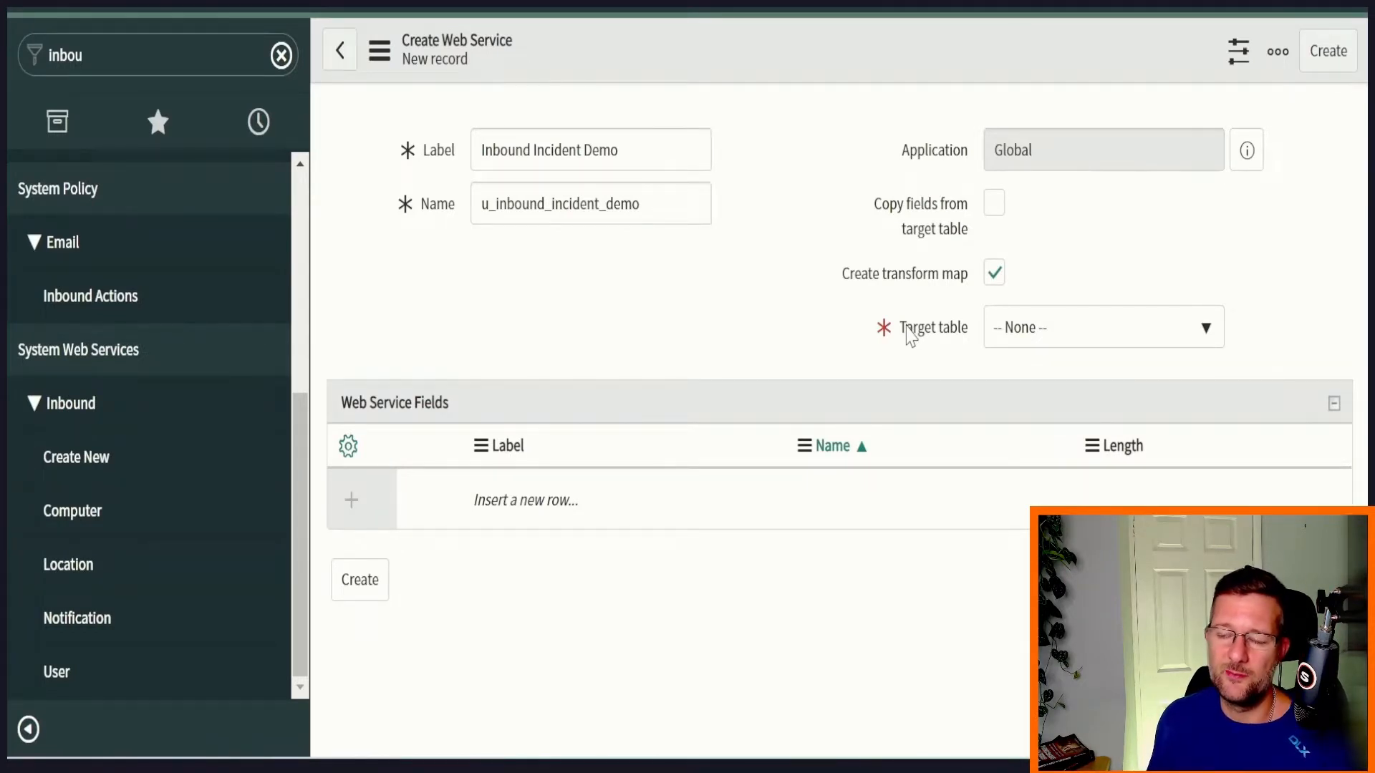
pyautogui.moveTo(924, 326); pyautogui.dragTo(955, 324)
pyautogui.click(960, 232)
pyautogui.moveTo(903, 203); pyautogui.dragTo(891, 201)
pyautogui.click(932, 229)
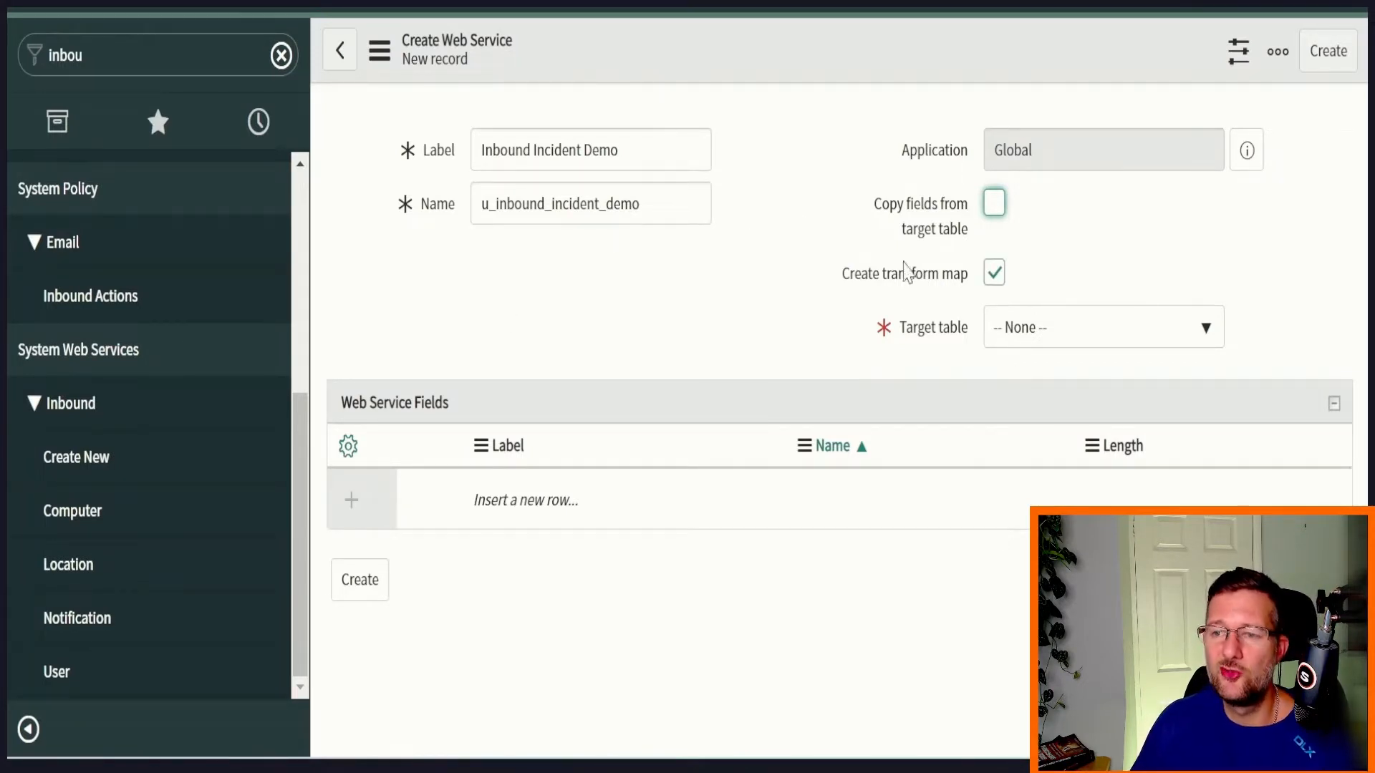
# Set the web service's target table to Incident [incident] and create the web service.
pyautogui.click(1069, 333)
pyautogui.write('incident')
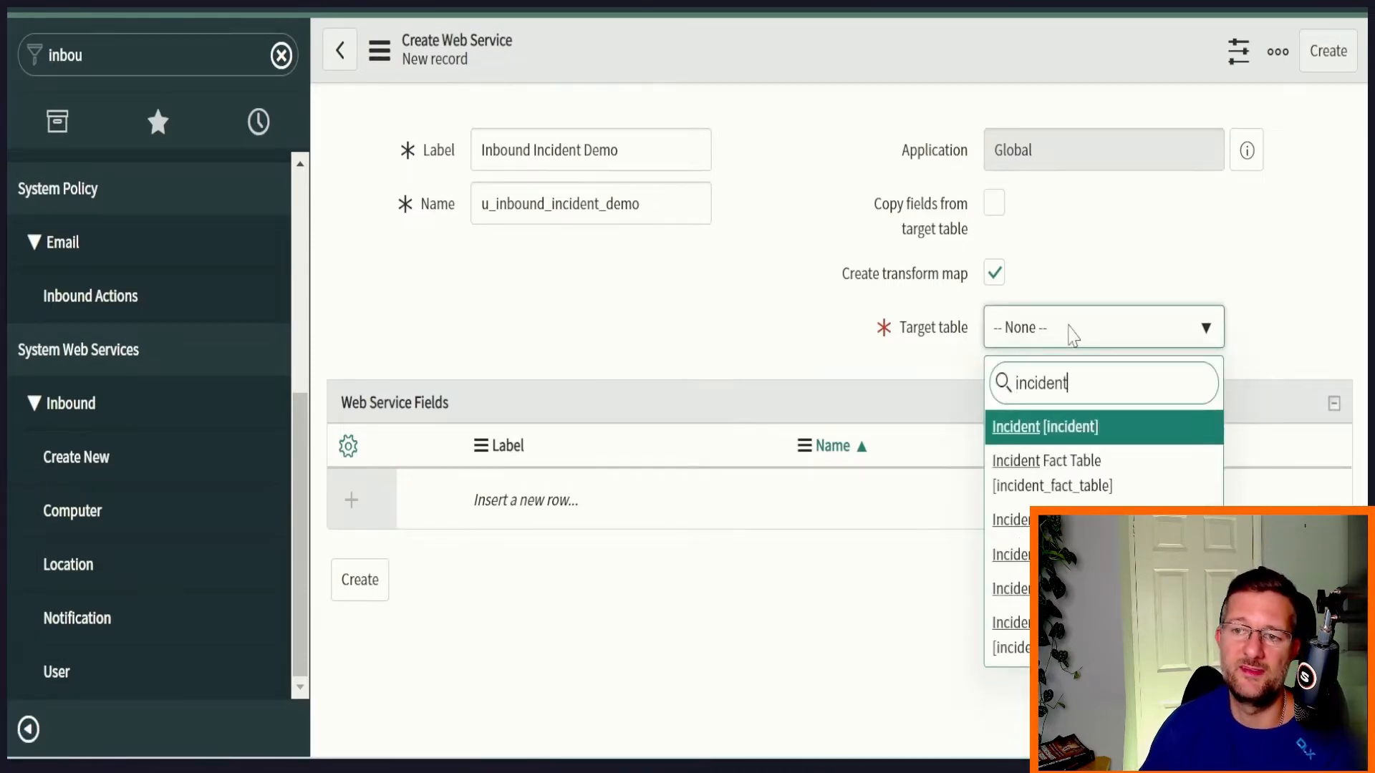
pyautogui.click(1107, 430)
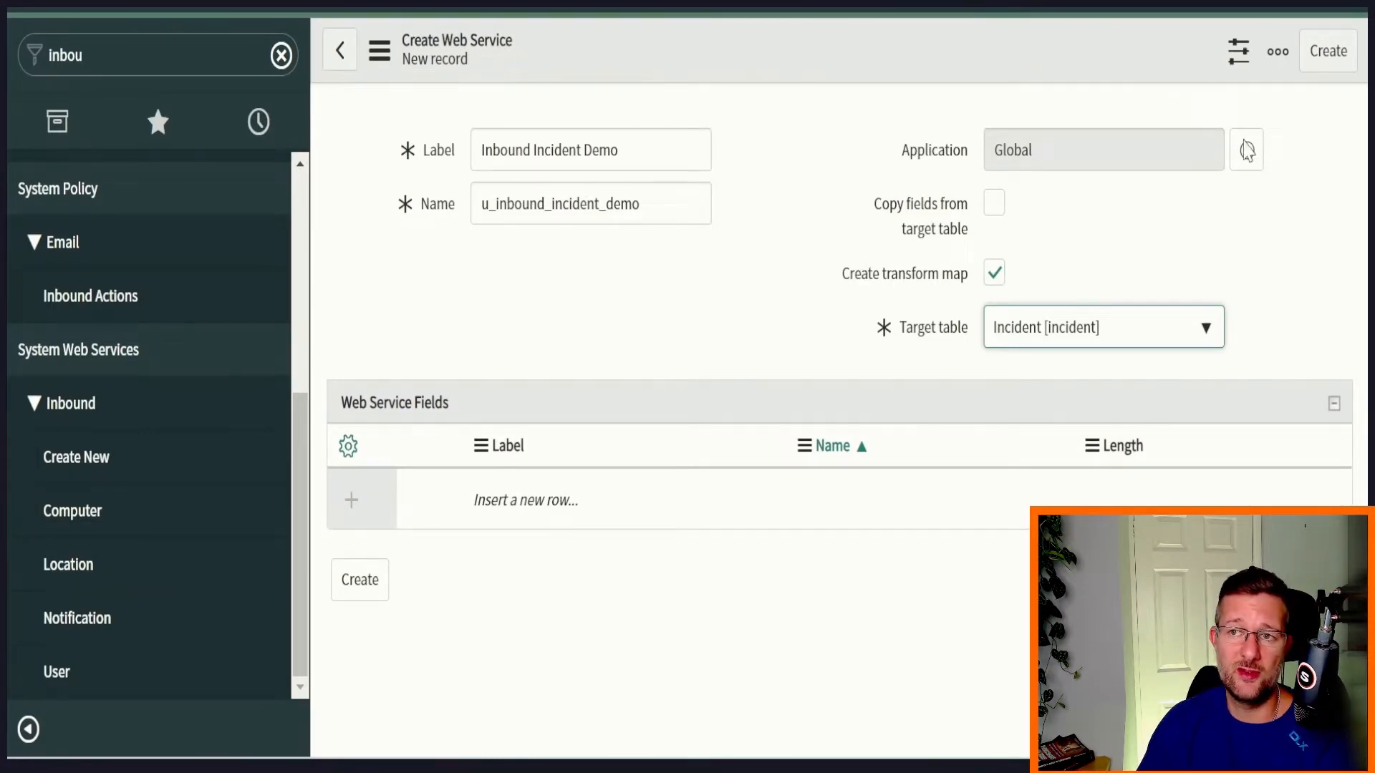
pyautogui.click(1336, 63)
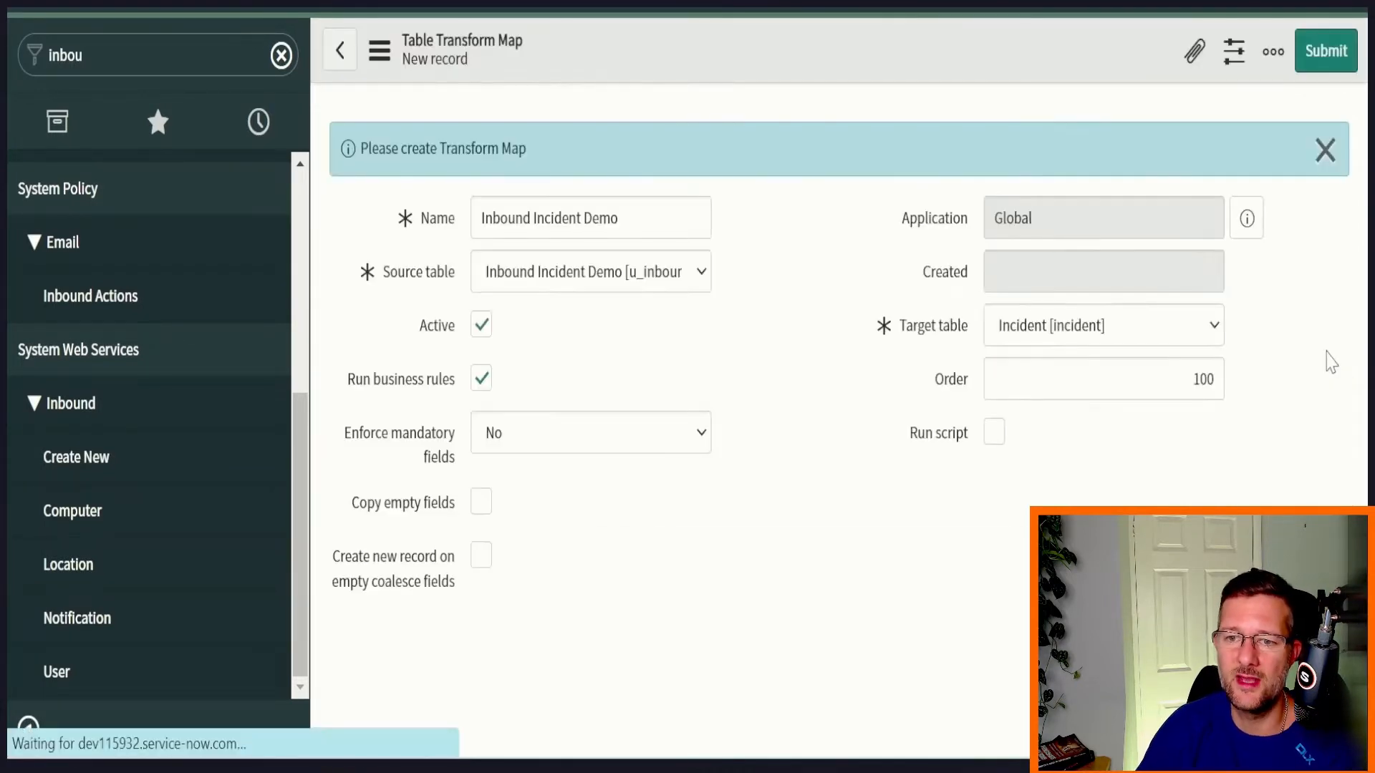
# Prefix the transform map's name with TRM so it reads "TRM - Inbound Incident Demo".
pyautogui.click(868, 287)
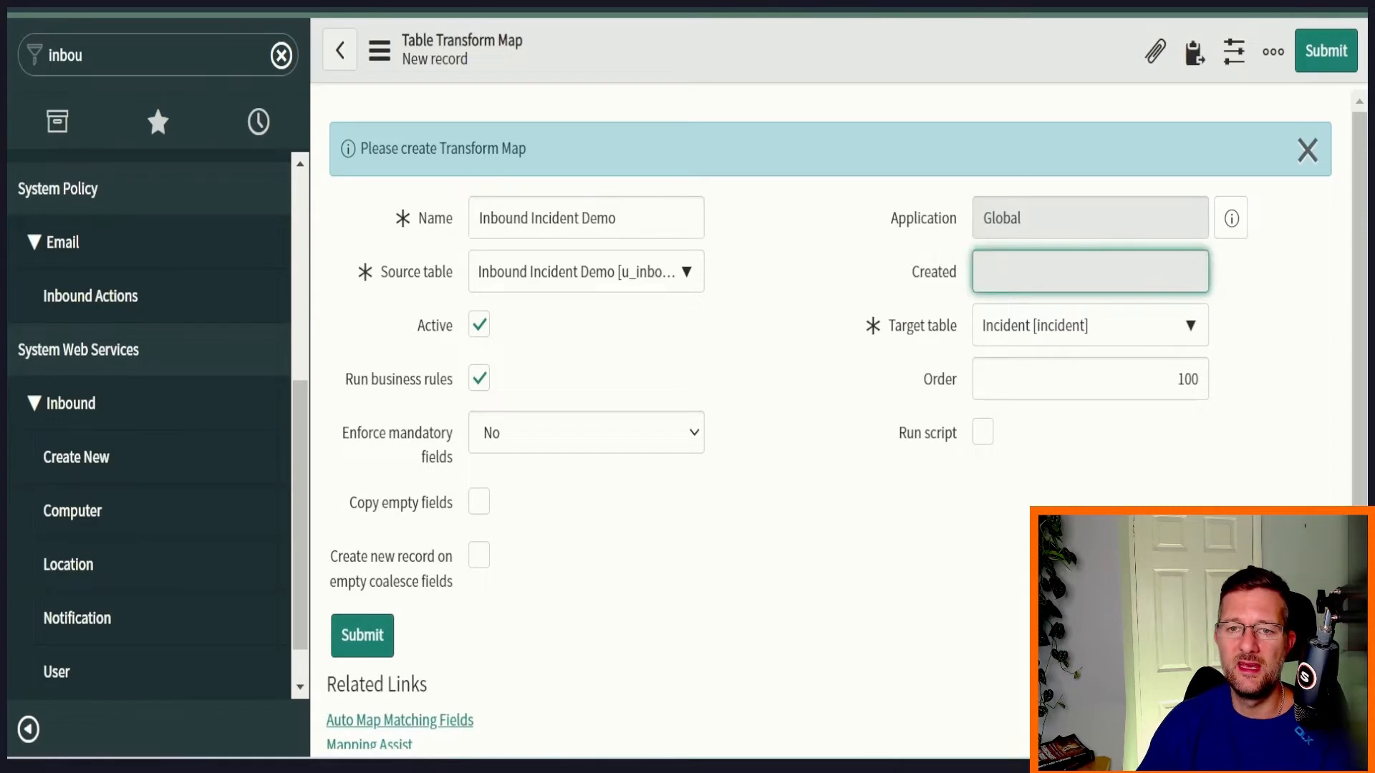
pyautogui.moveTo(528, 148); pyautogui.dragTo(439, 149)
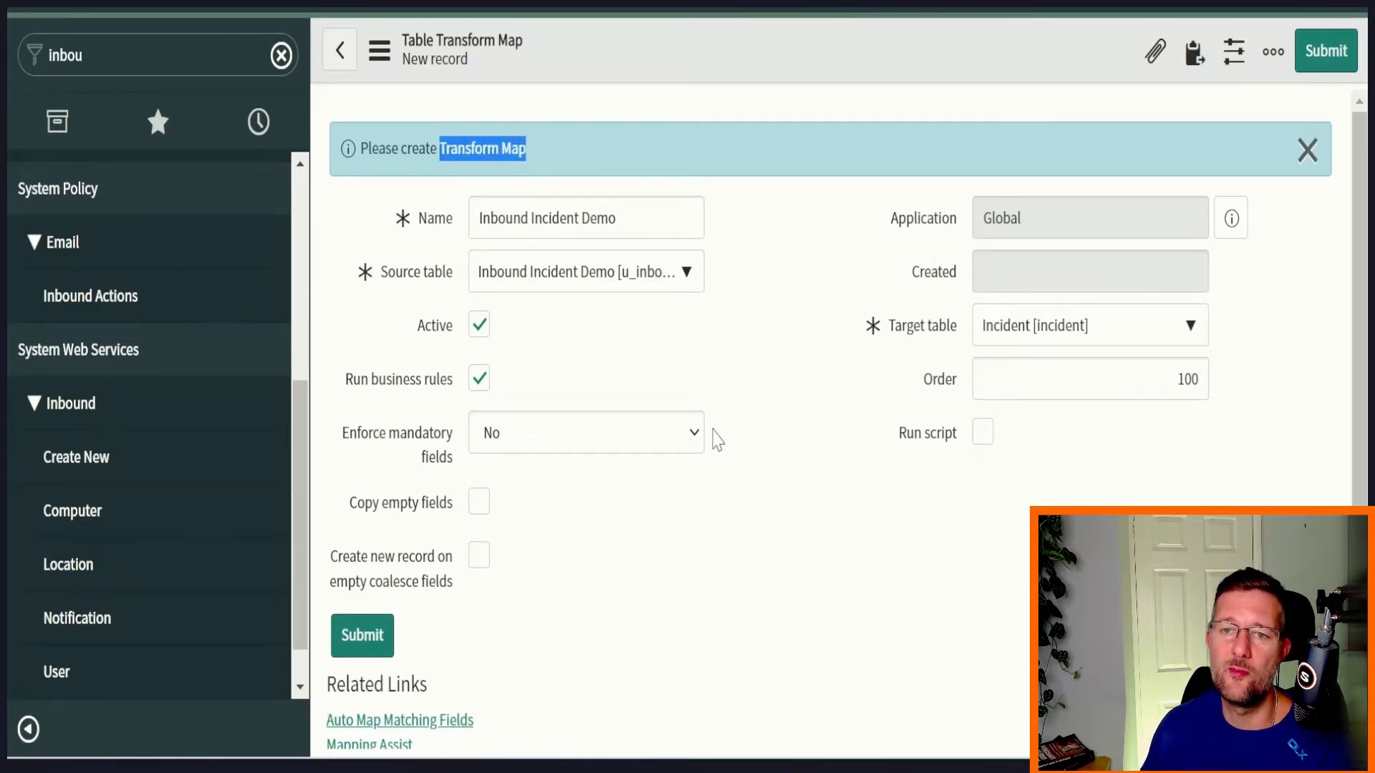
pyautogui.click(481, 218)
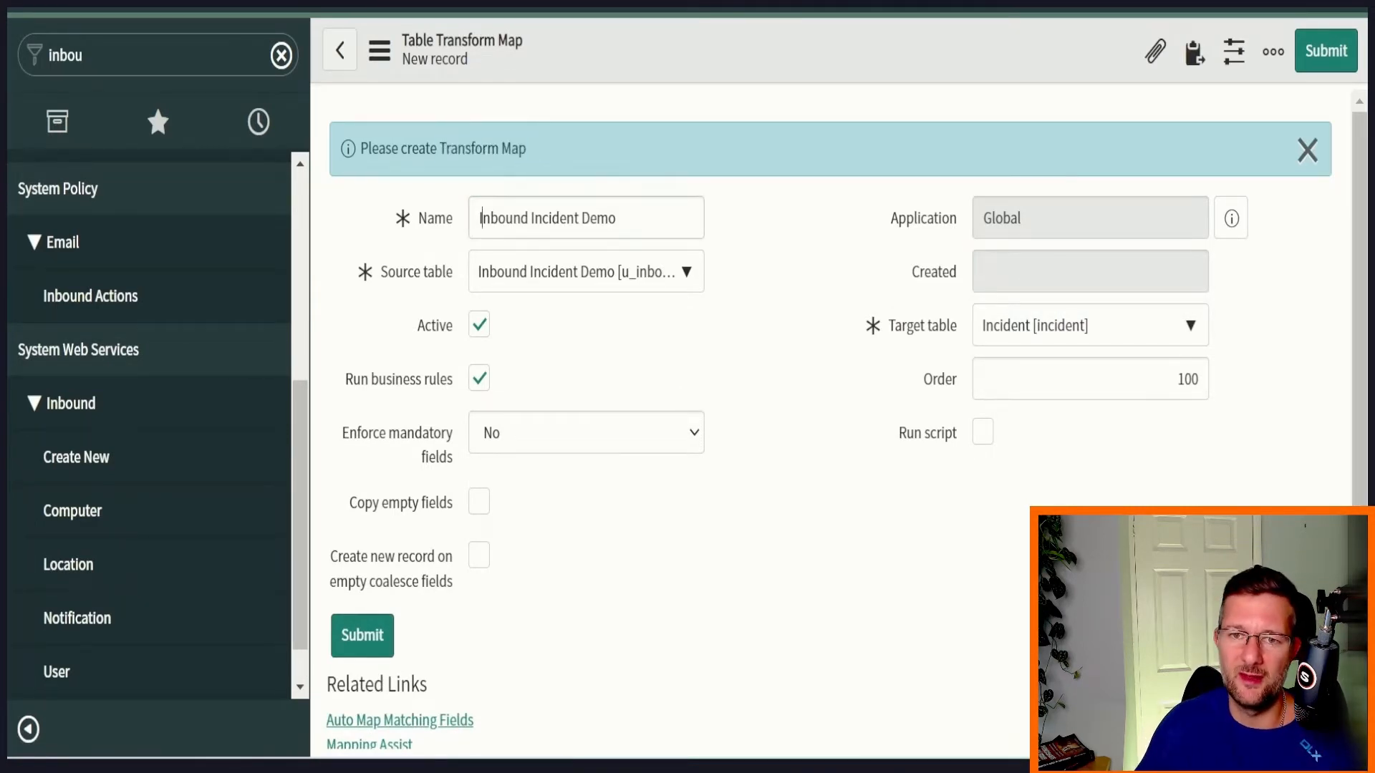
pyautogui.write('TRM -')
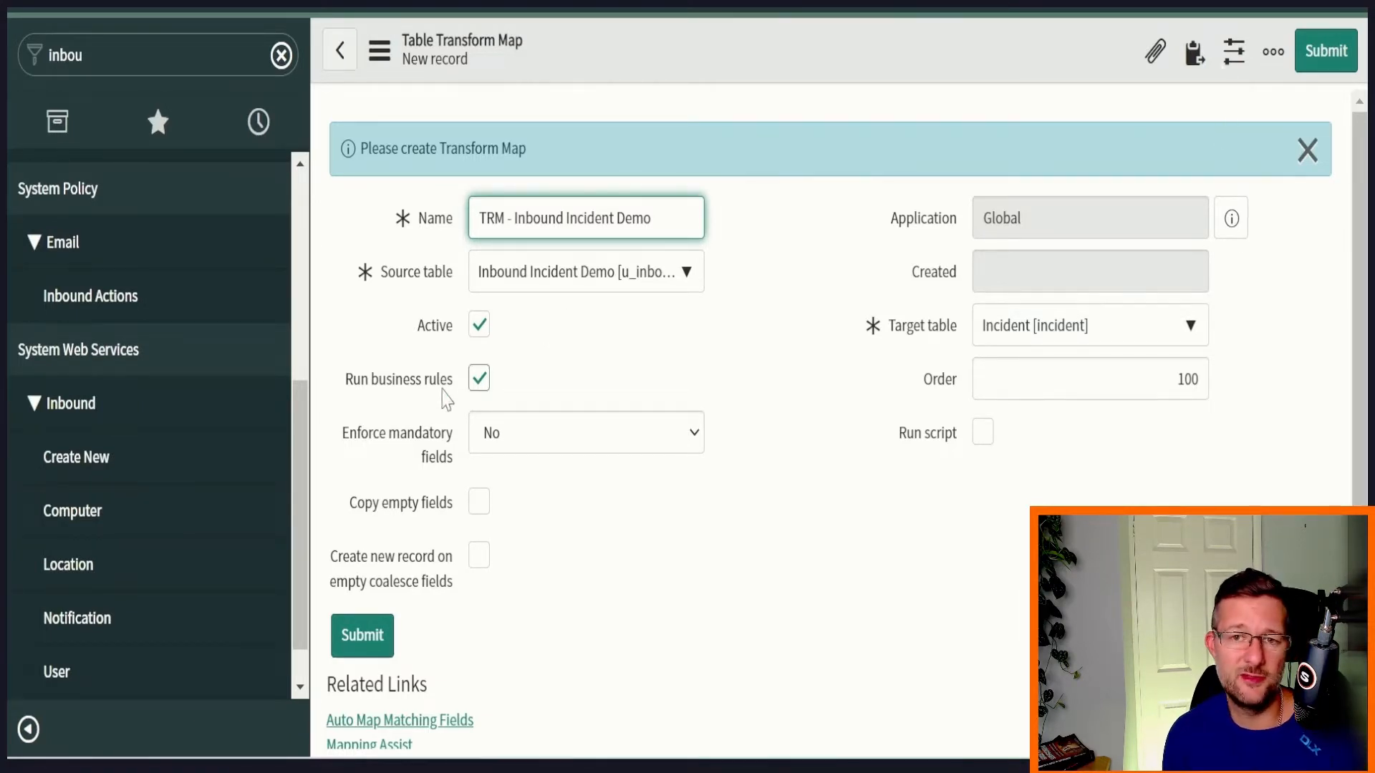
# Disable Run business rules for the transform map and save the record, staying on its form.
pyautogui.click(479, 378)
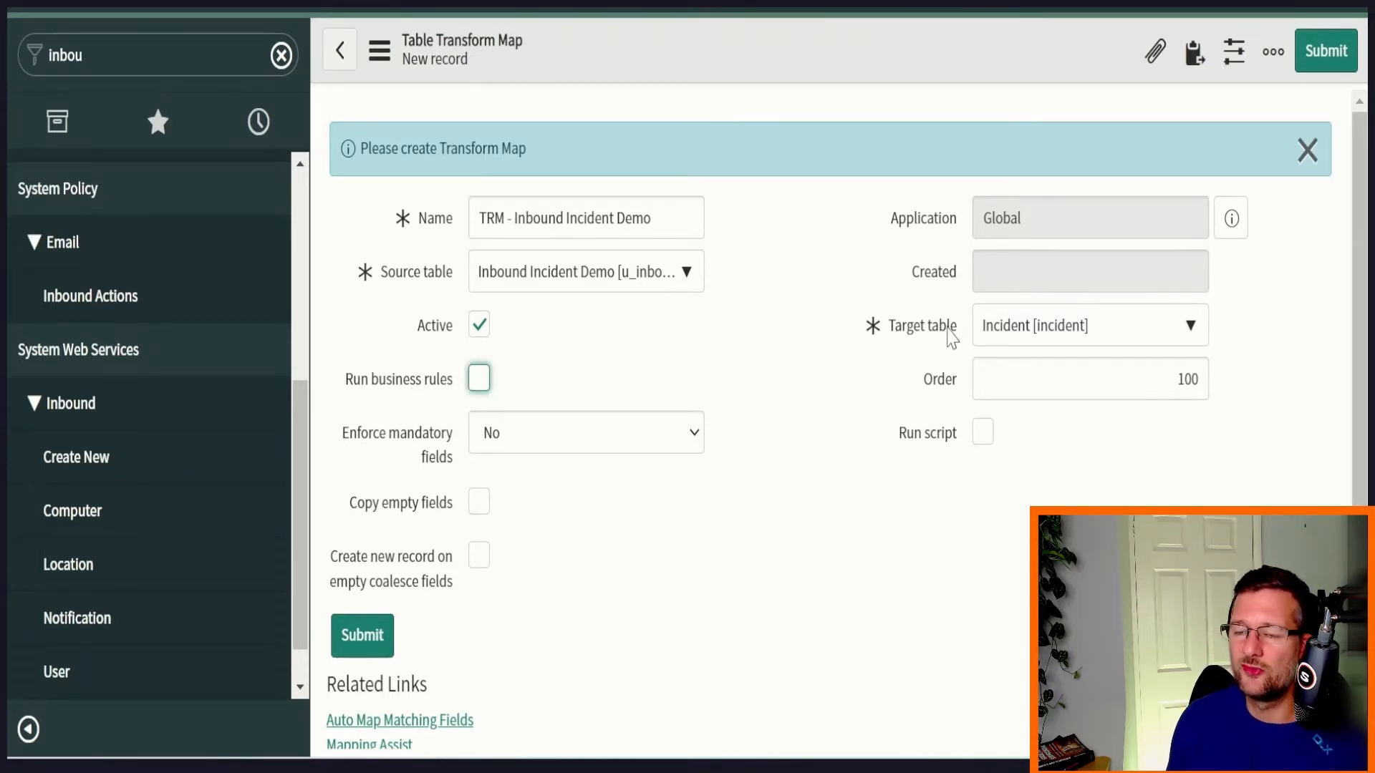
pyautogui.rightClick(831, 49)
pyautogui.click(848, 63)
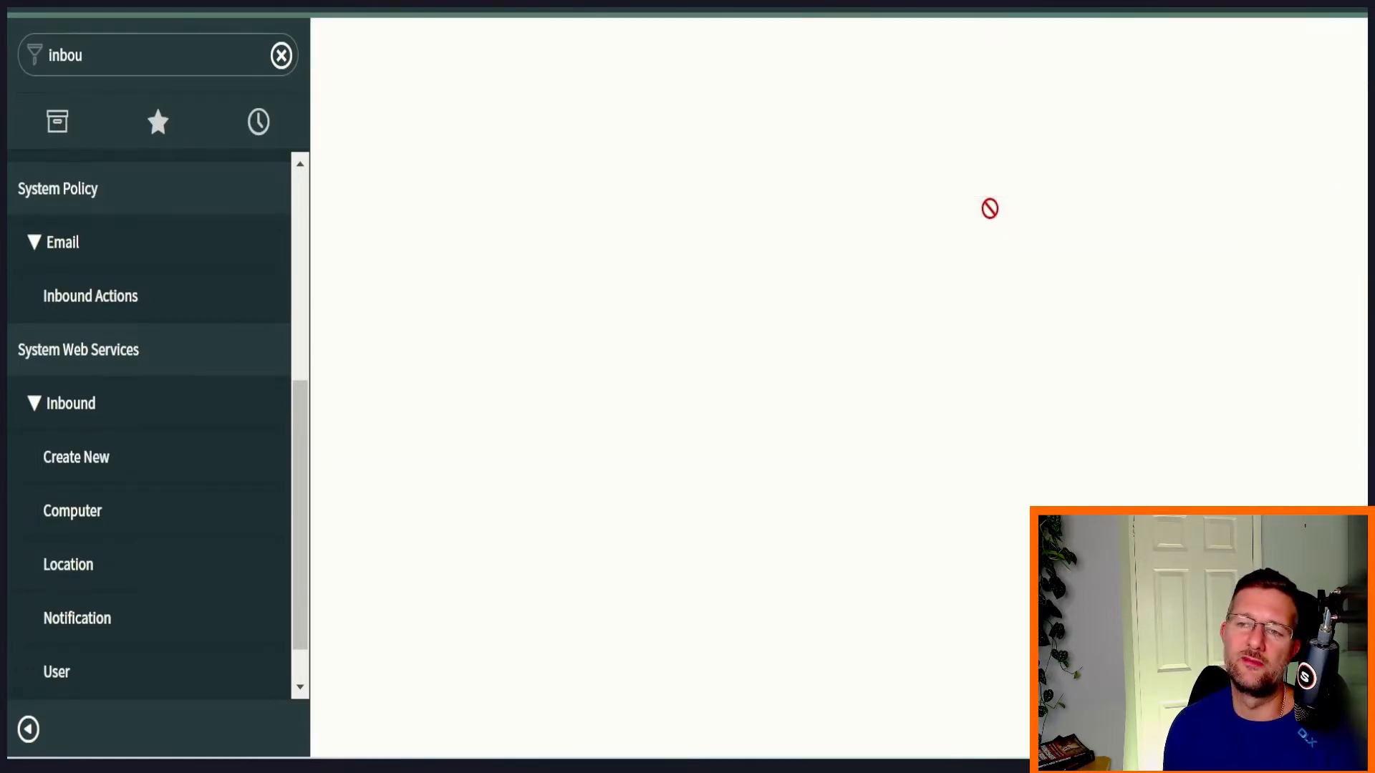
pyautogui.scroll(-5, 830, 358)
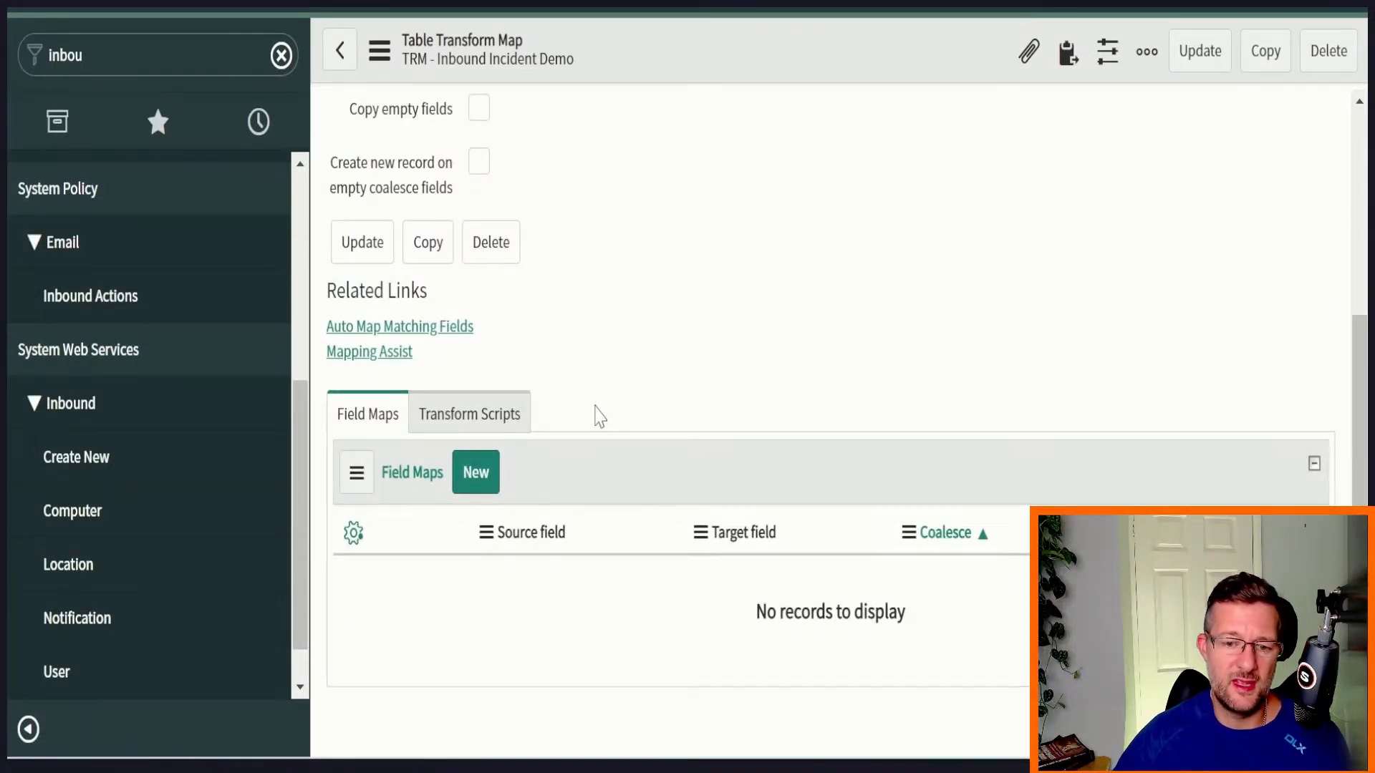
pyautogui.moveTo(423, 358); pyautogui.dragTo(327, 355)
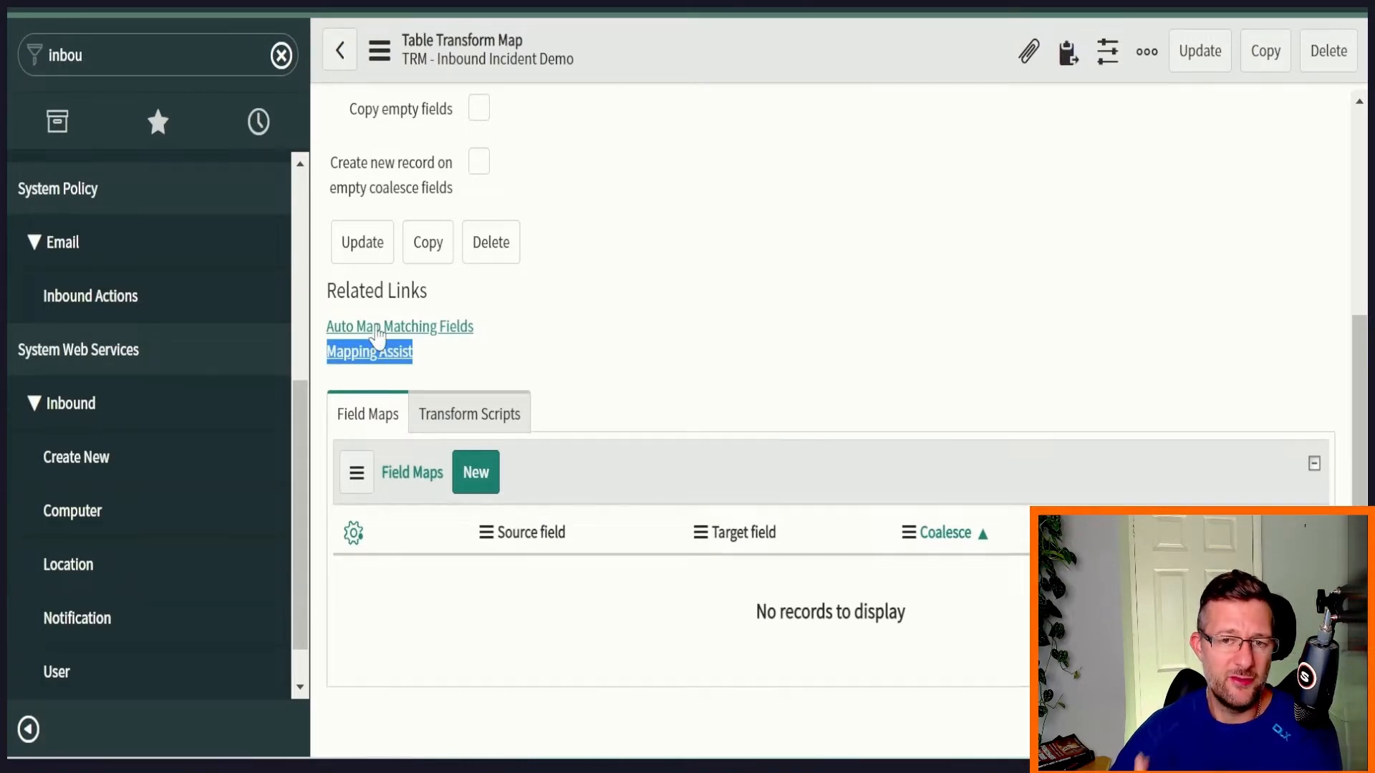
pyautogui.click(630, 324)
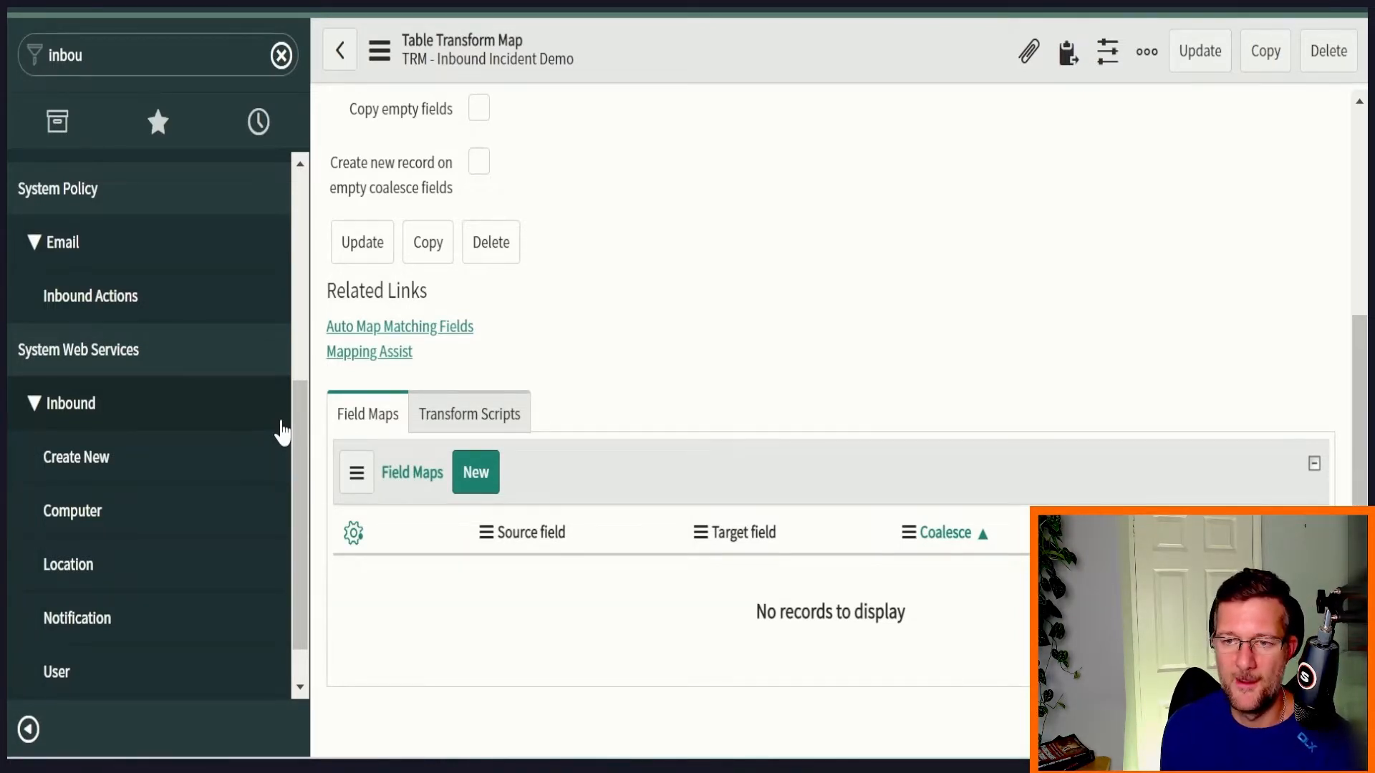
# Open the Inbound Incident Demo web service for editing and look over its fields and transform maps.
pyautogui.scroll(-1, 286, 437)
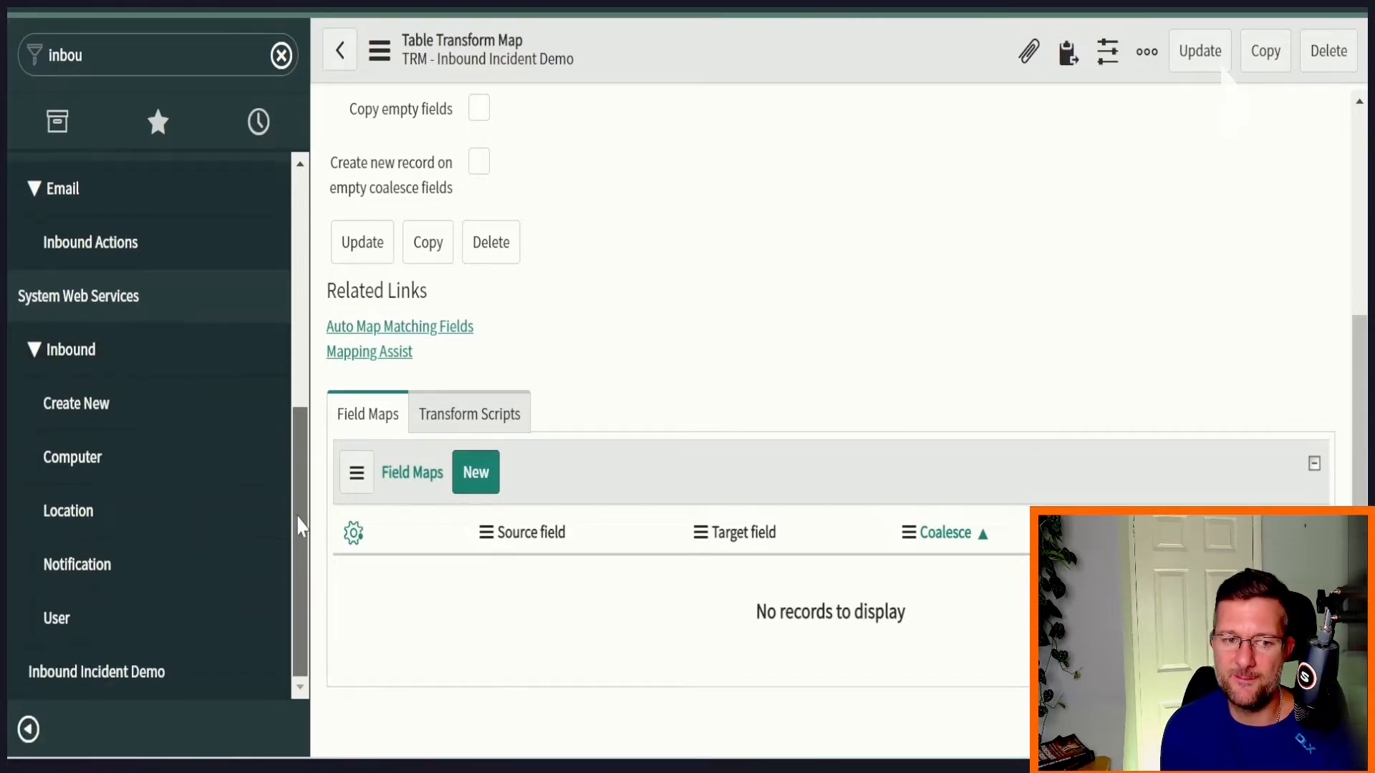
pyautogui.click(102, 686)
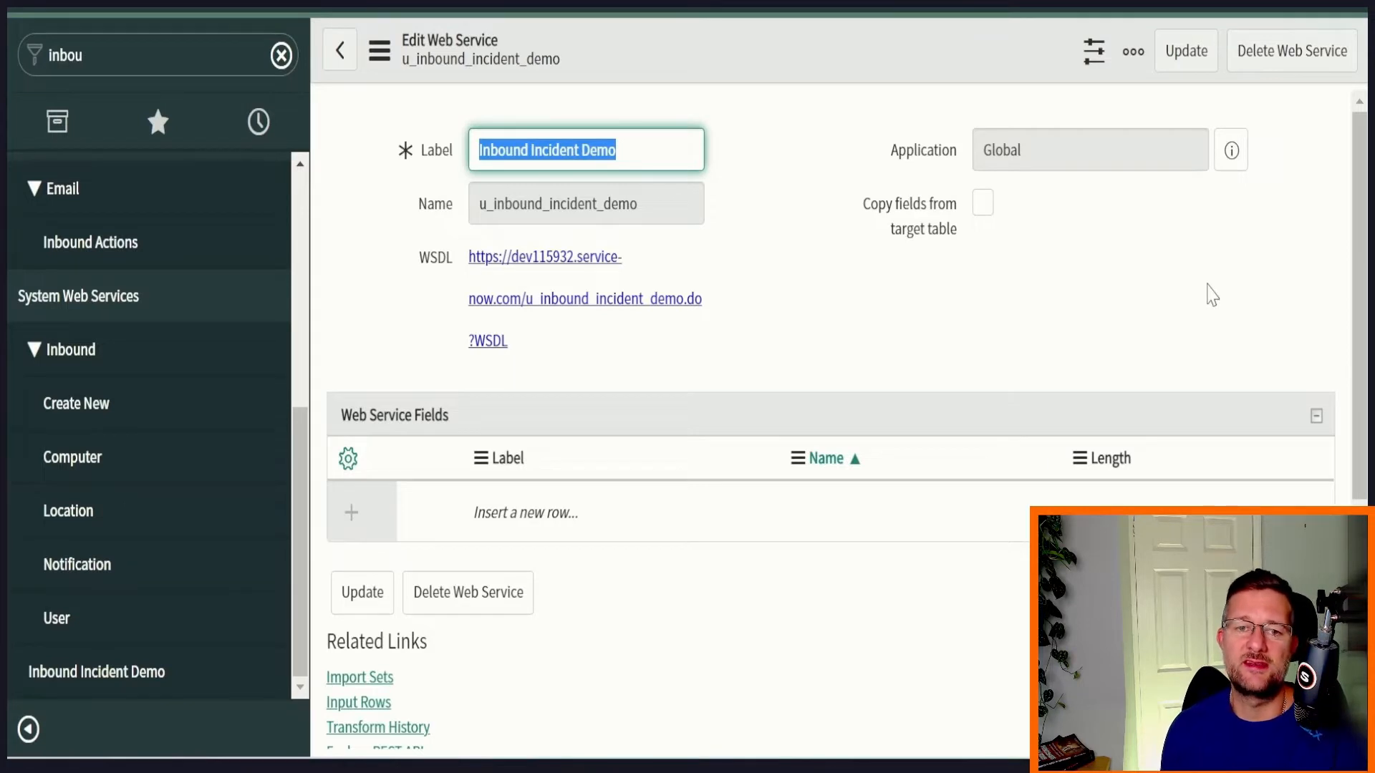
pyautogui.moveTo(1364, 214); pyautogui.dragTo(1364, 451)
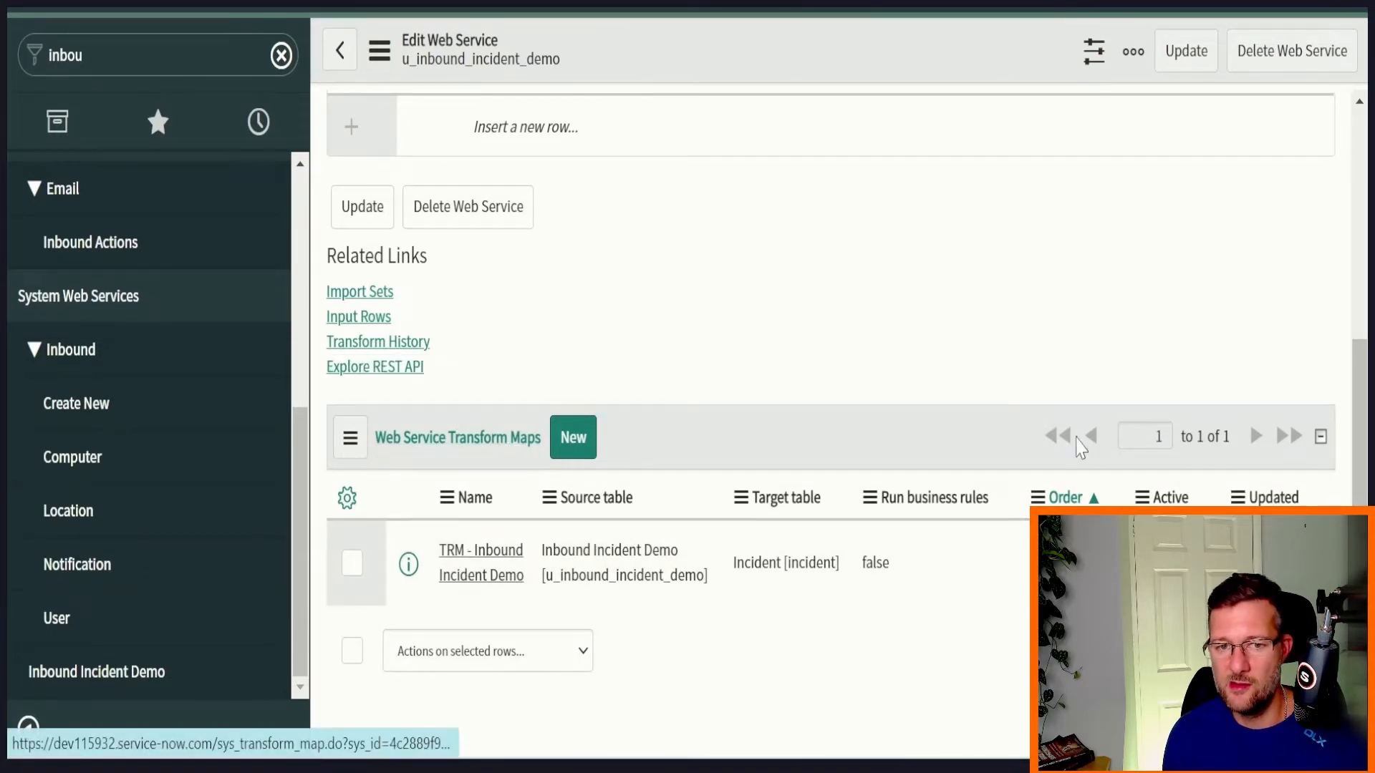
pyautogui.scroll(5, 1326, 429)
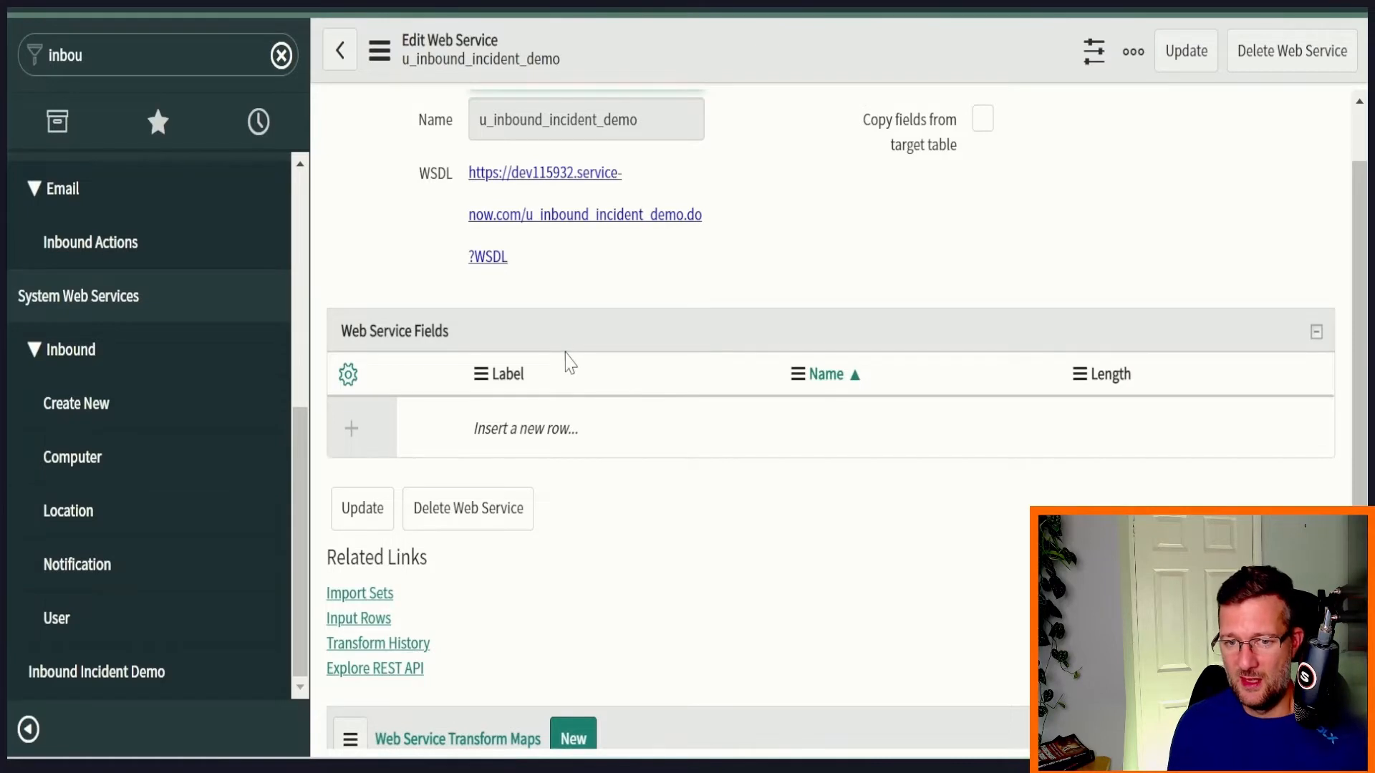
# Add two web service fields labelled External ID and ServiceNow SysID.
pyautogui.click(539, 440)
pyautogui.write('External ID')
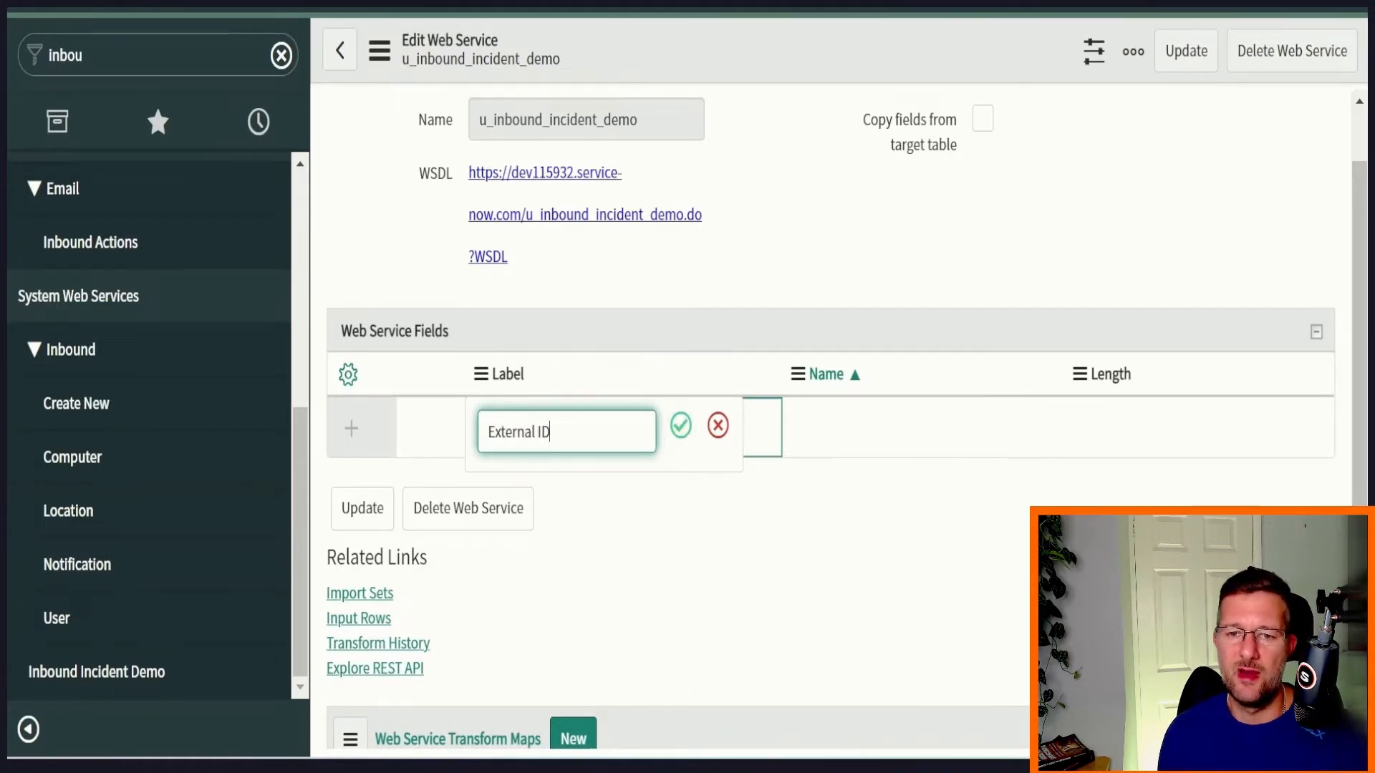
pyautogui.click(677, 429)
pyautogui.click(559, 490)
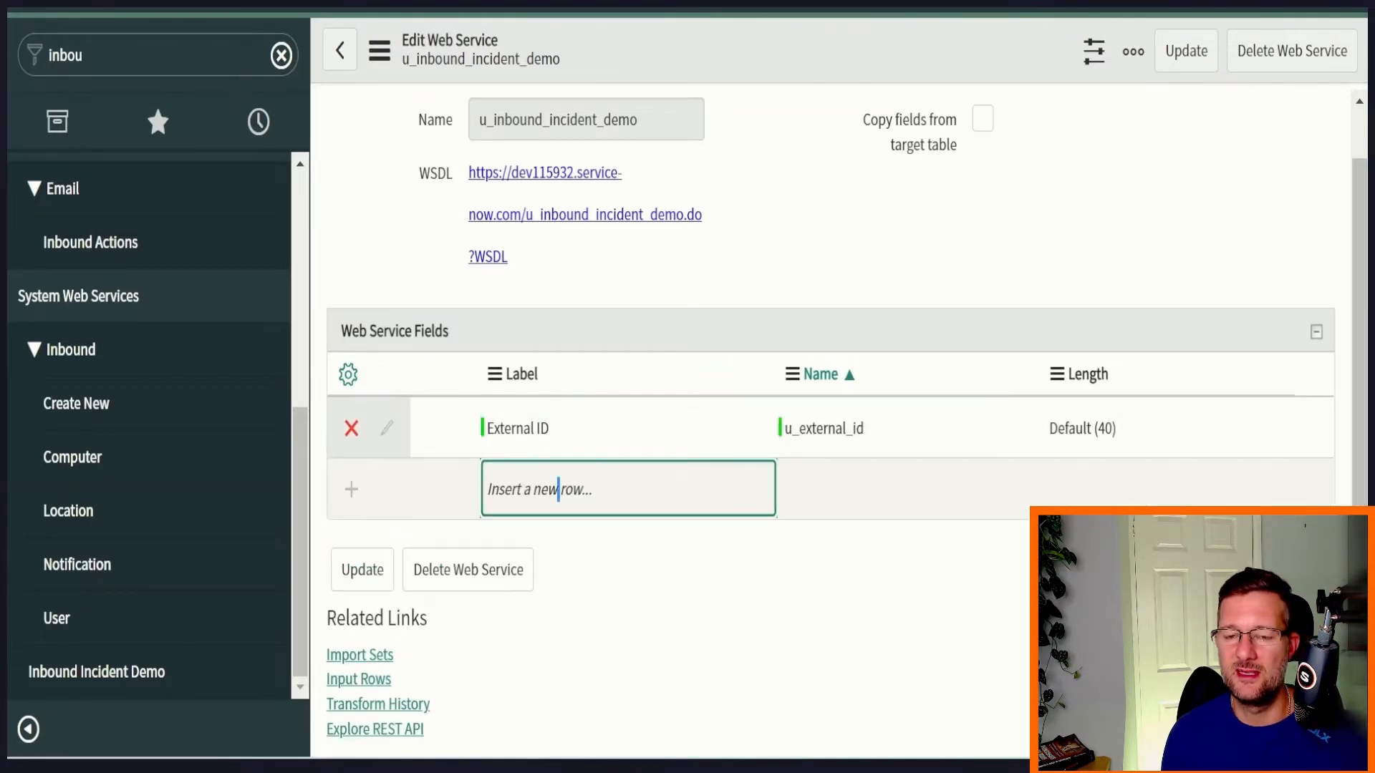
pyautogui.write('ServiceNow SysID')
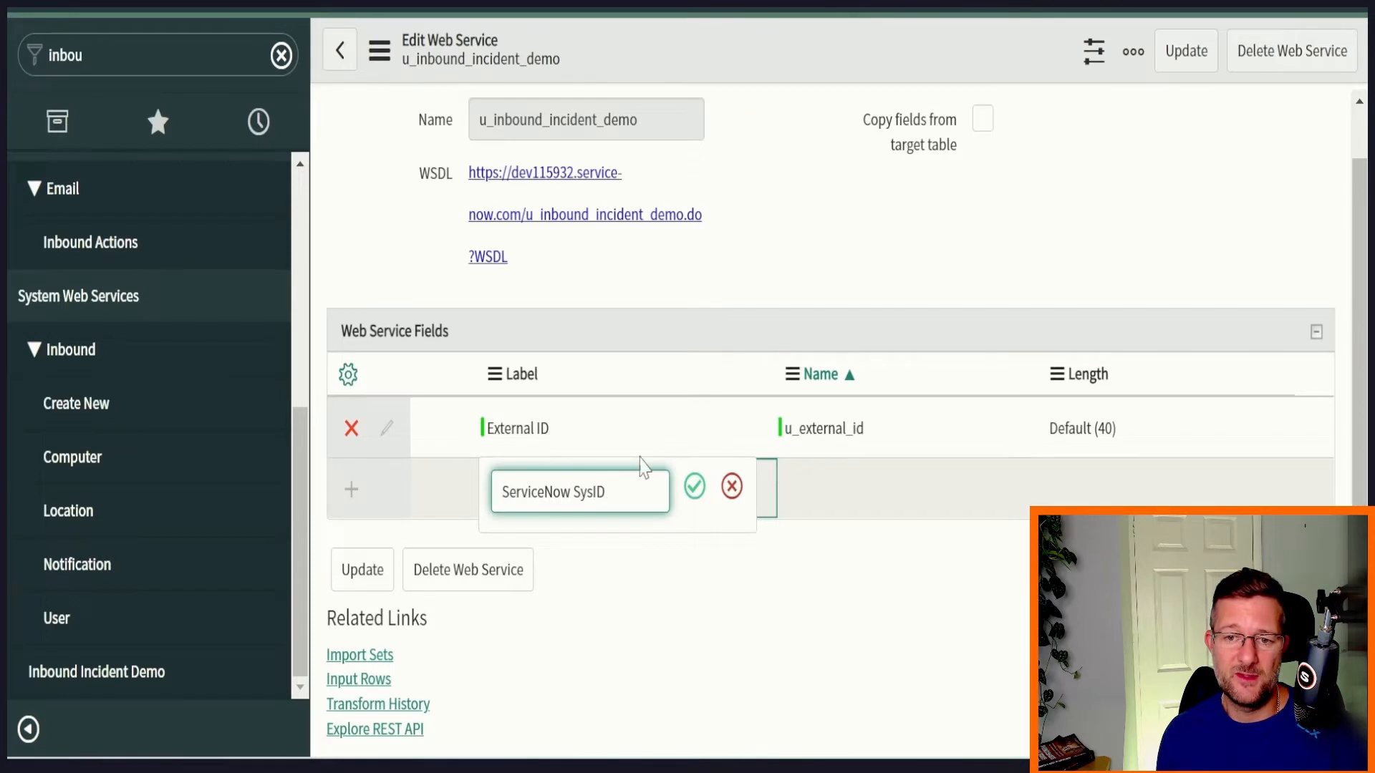
pyautogui.click(693, 488)
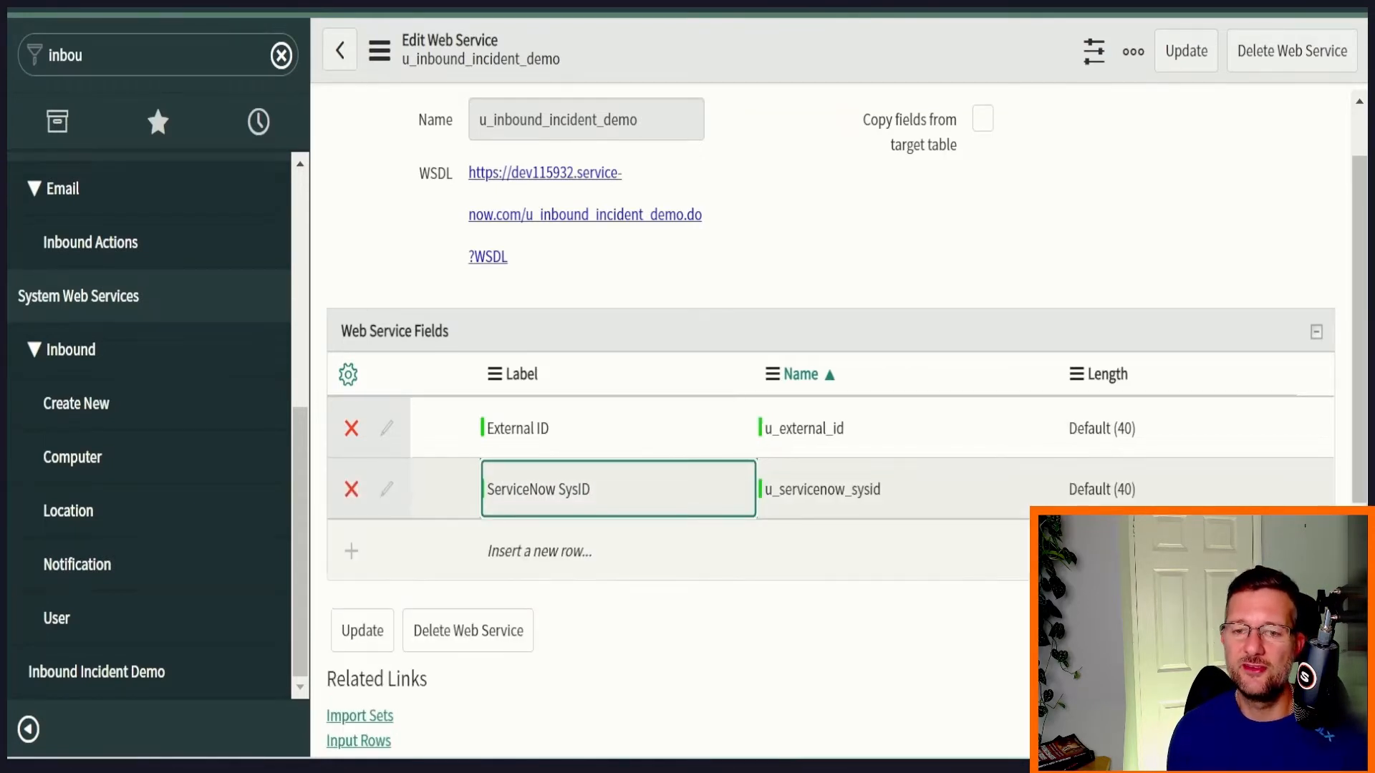
# Add two more web service fields labelled Desc and Some notes, and save the web service.
pyautogui.click(571, 551)
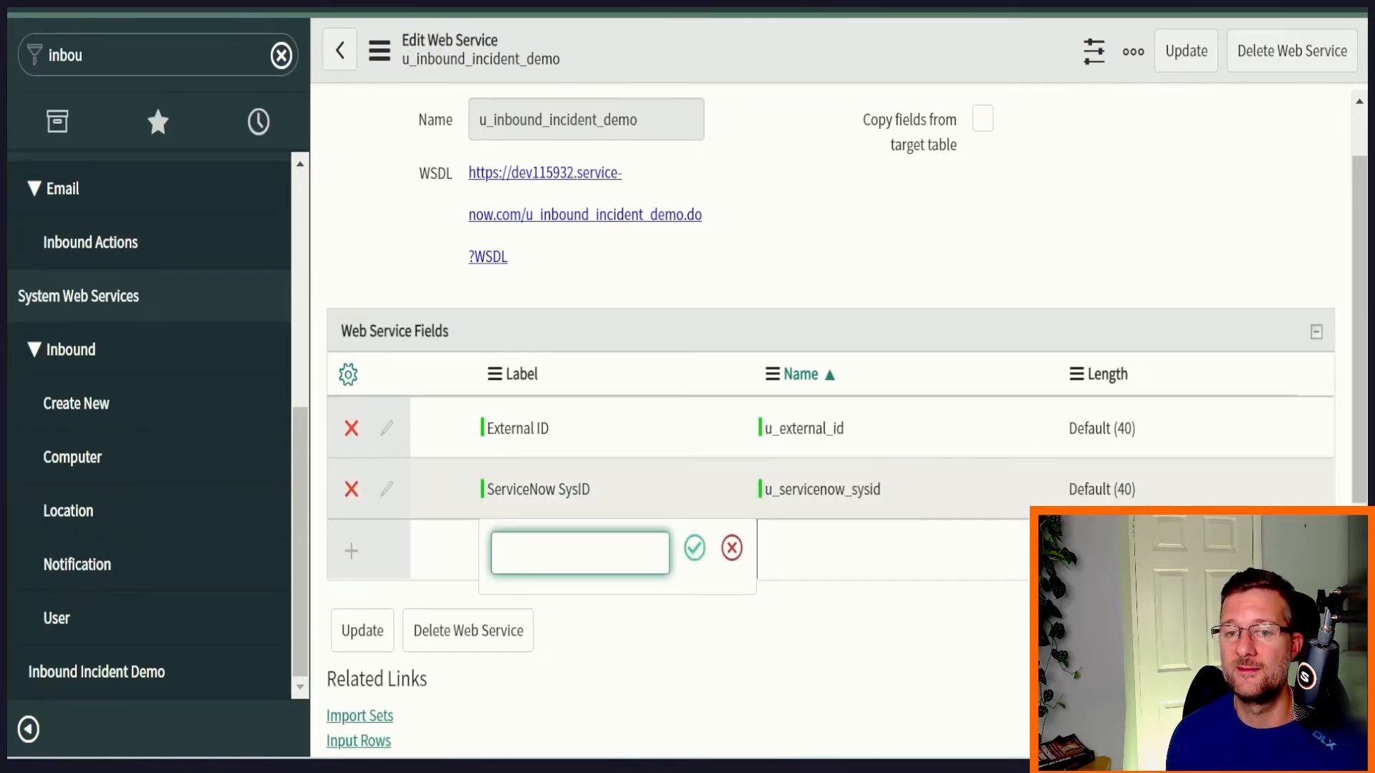
pyautogui.write('Desc')
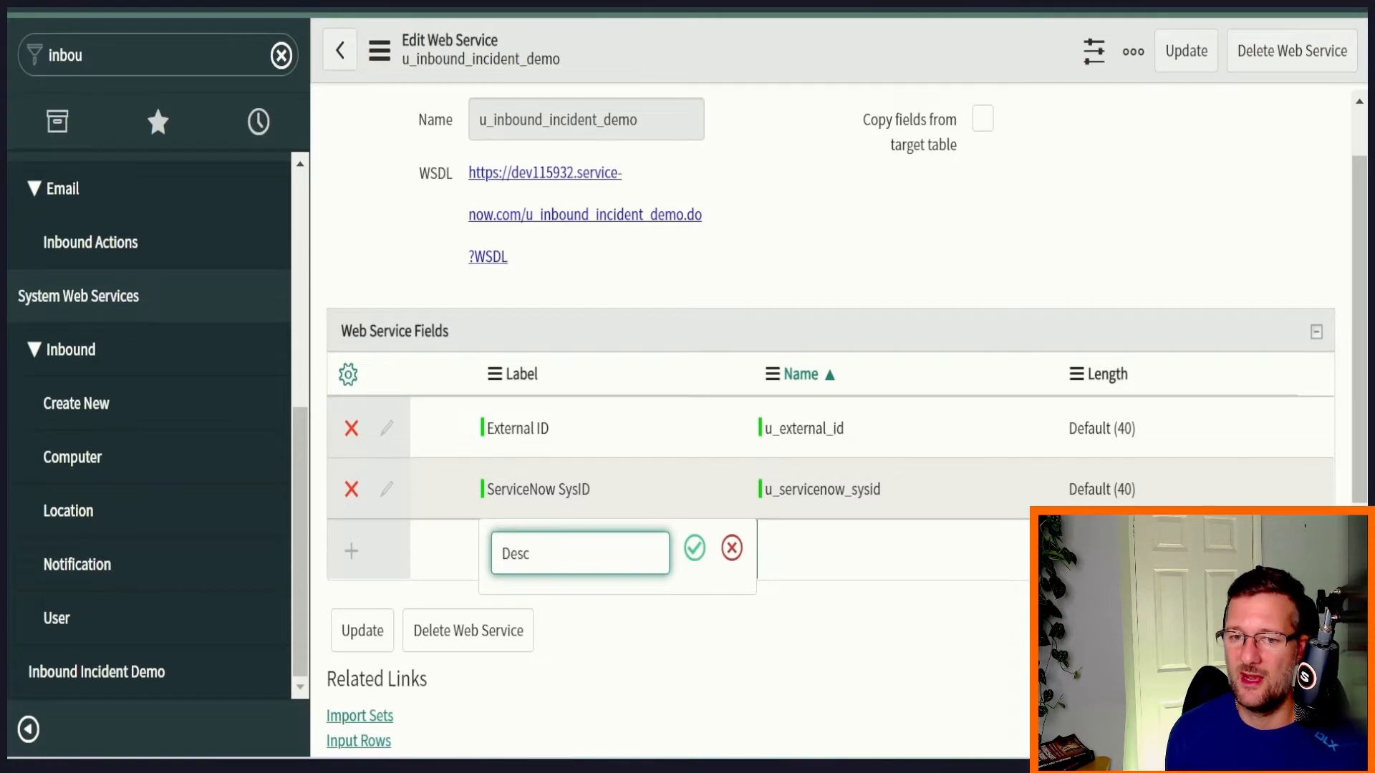
pyautogui.click(694, 550)
pyautogui.click(544, 613)
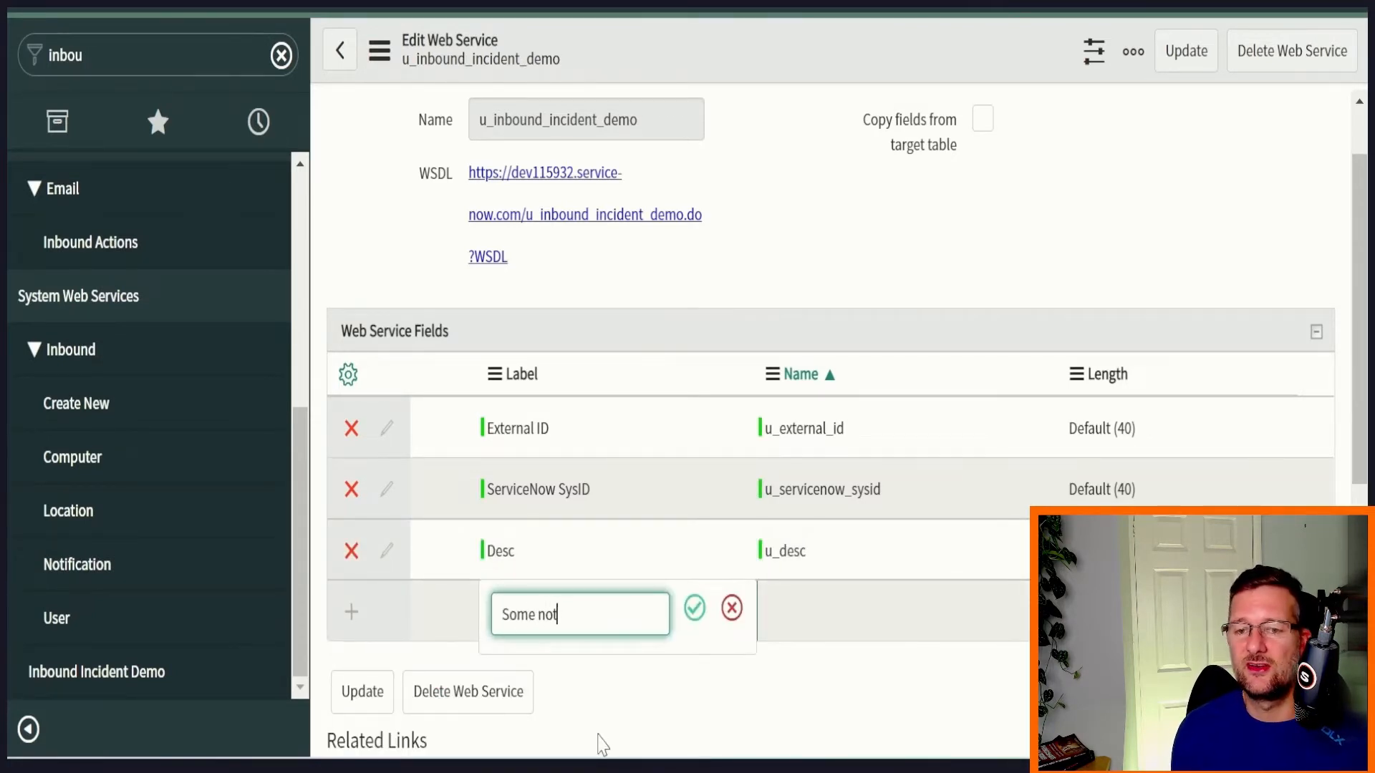
pyautogui.click(694, 608)
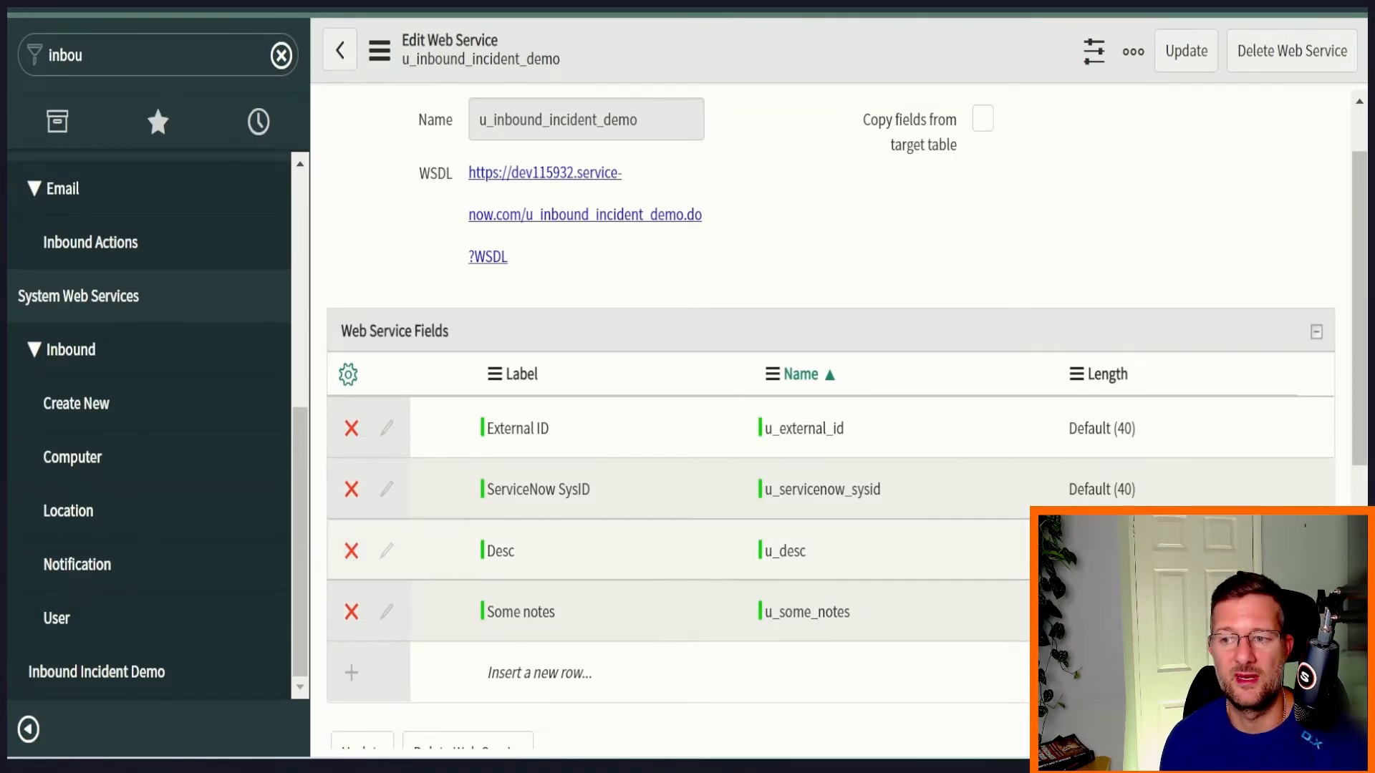
pyautogui.click(1185, 51)
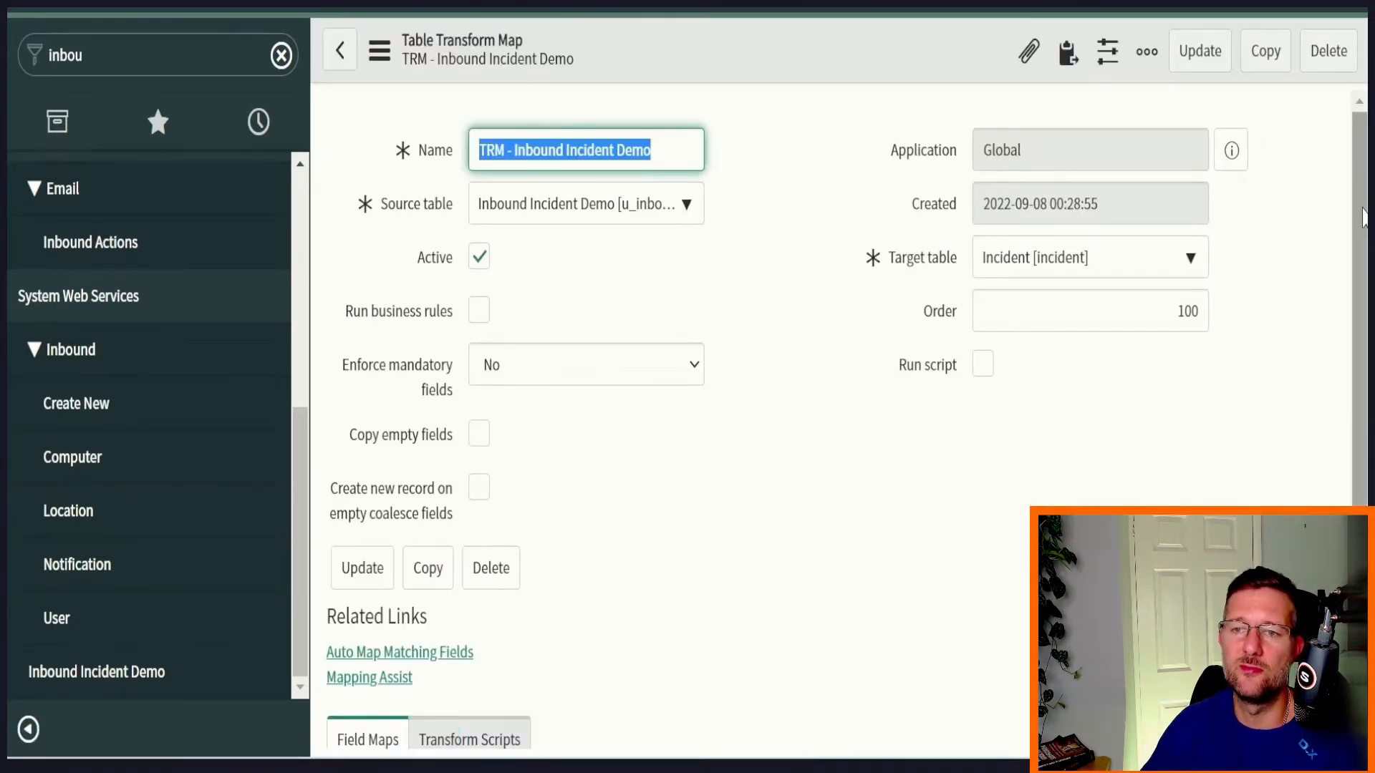
# Open Mapping Assist for the TRM - Inbound Incident Demo transform map.
pyautogui.moveTo(1363, 215); pyautogui.dragTo(1356, 477)
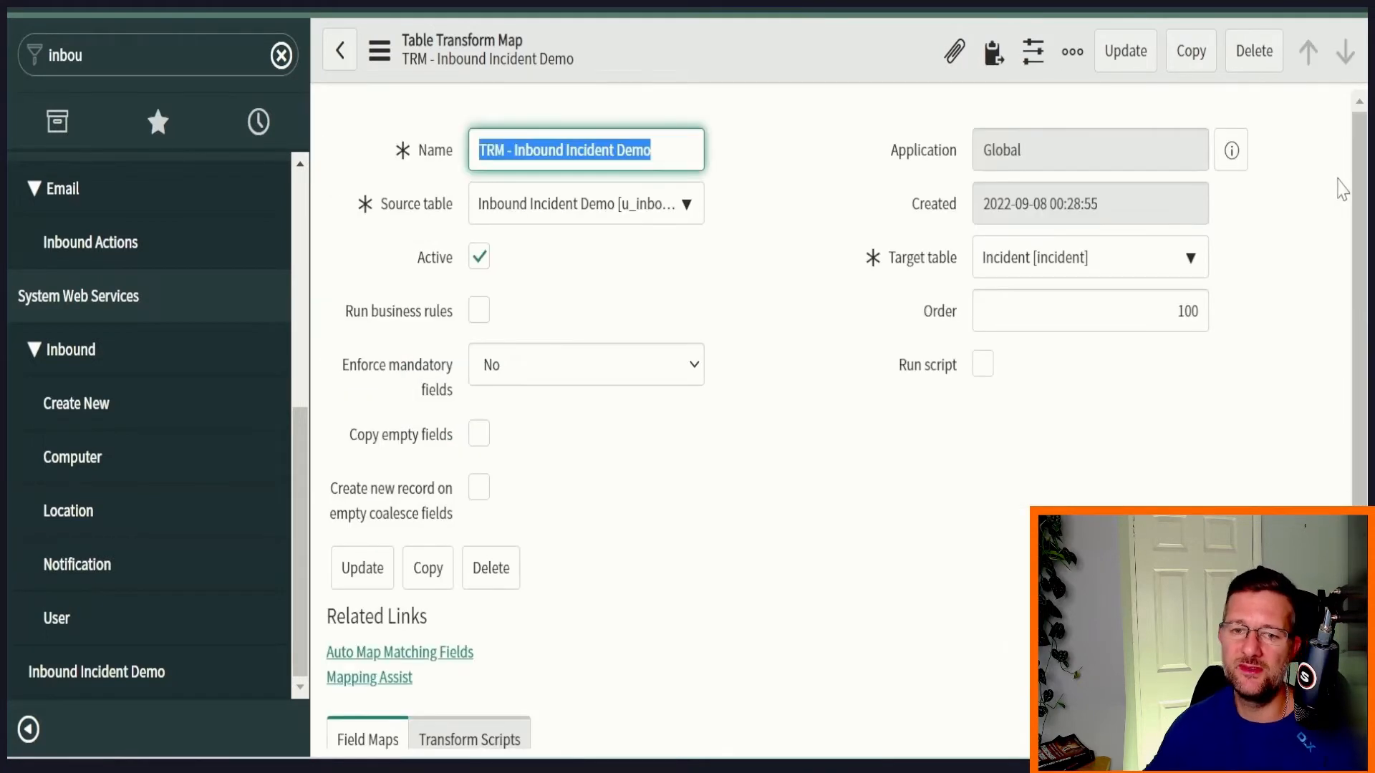
pyautogui.moveTo(1346, 182); pyautogui.dragTo(1359, 384)
pyautogui.click(392, 358)
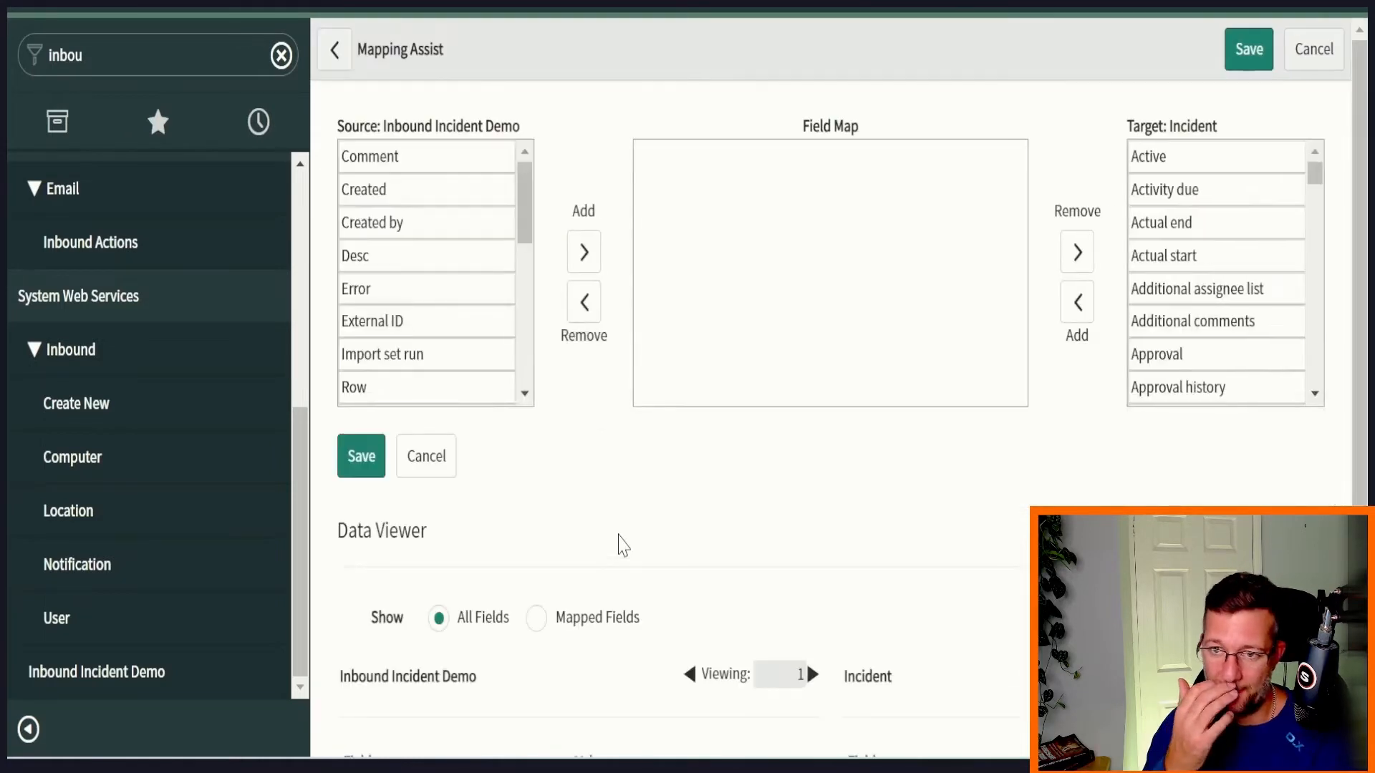
# Add the source fields External ID and Some notes to the field map.
pyautogui.click(434, 331)
pyautogui.scroll(-1, 434, 331)
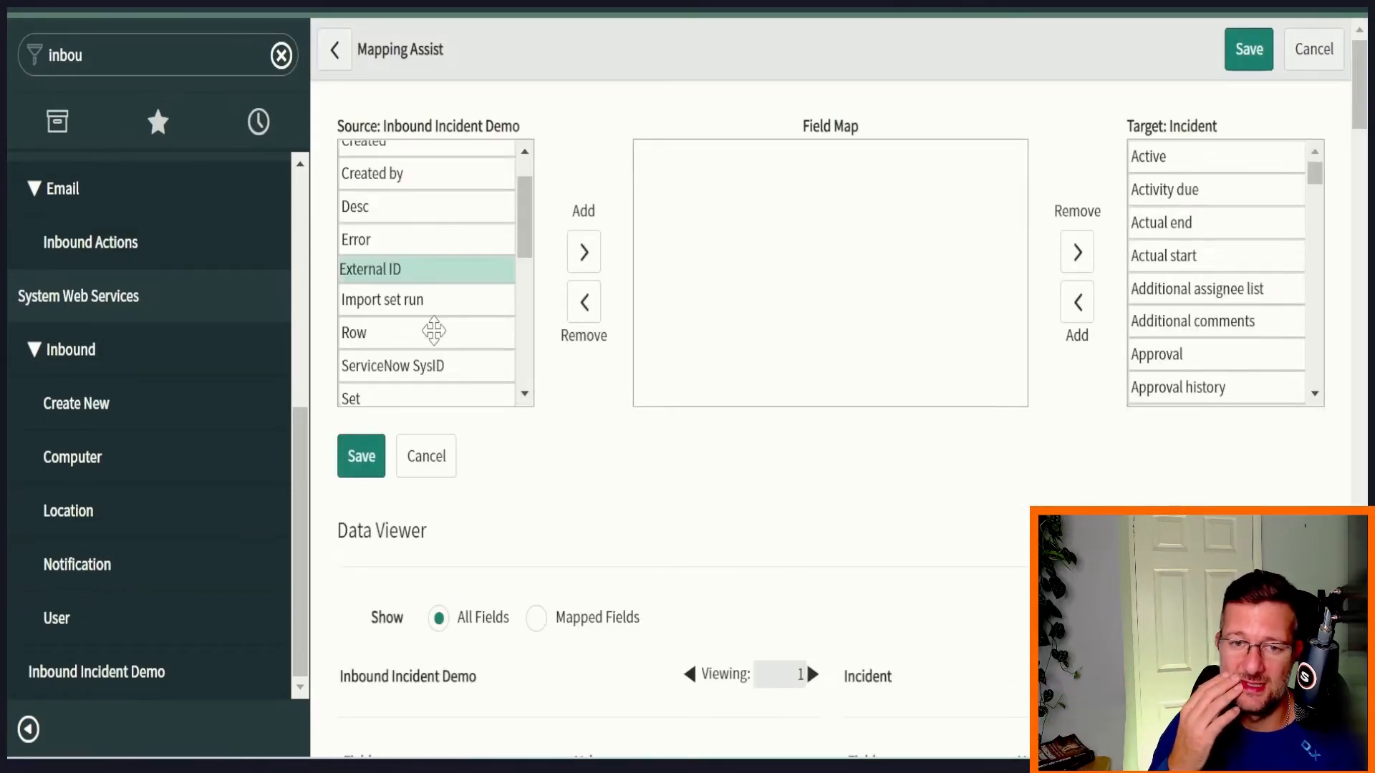
pyautogui.click(584, 257)
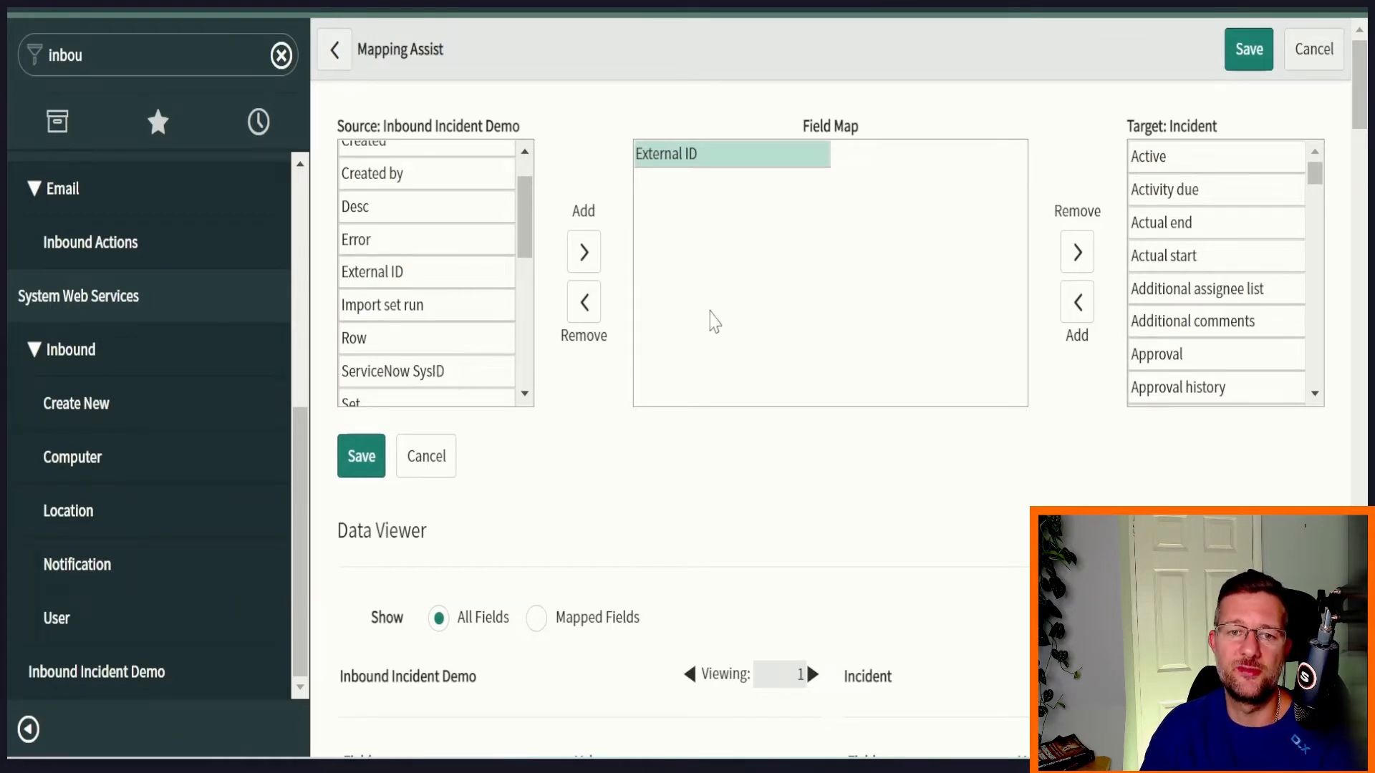
pyautogui.moveTo(1314, 175); pyautogui.dragTo(1321, 349)
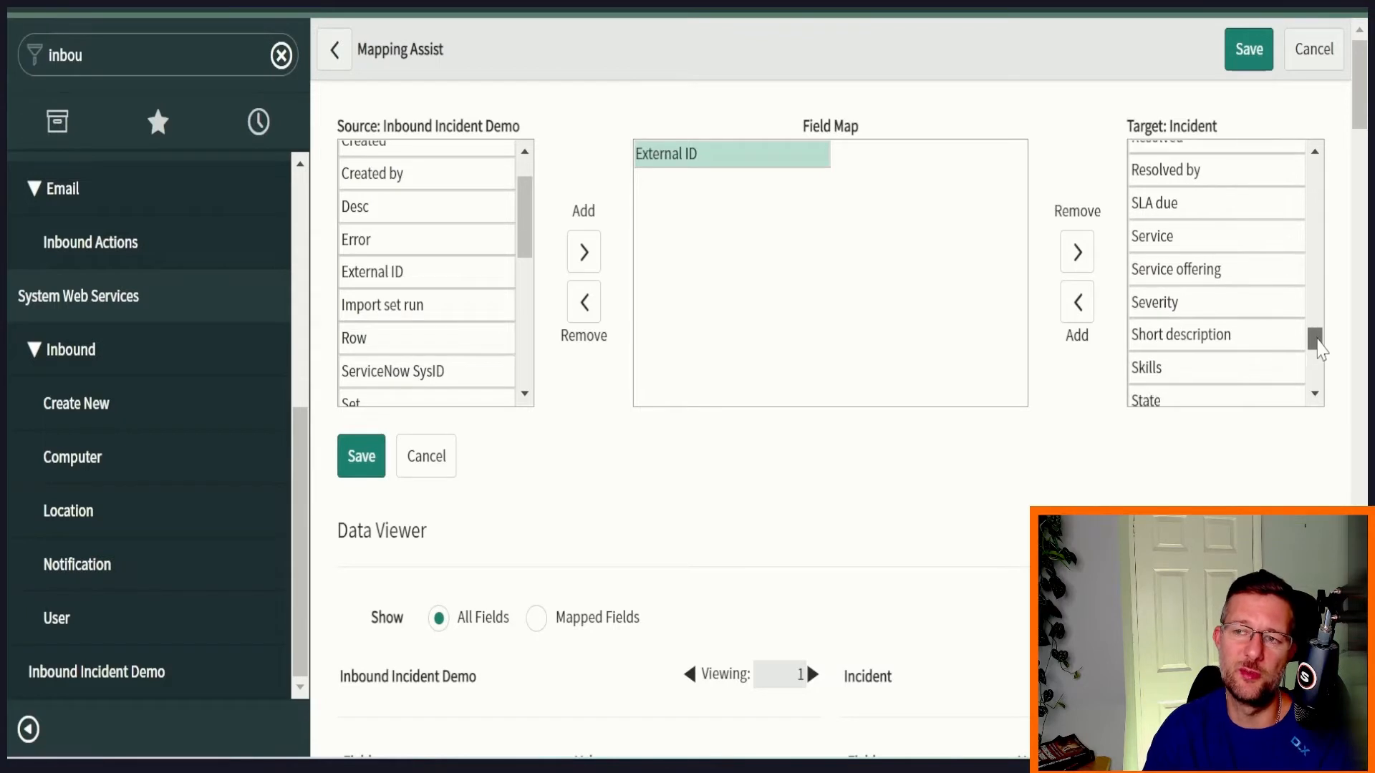
pyautogui.moveTo(527, 222); pyautogui.dragTo(525, 240)
pyautogui.scroll(-1, 504, 267)
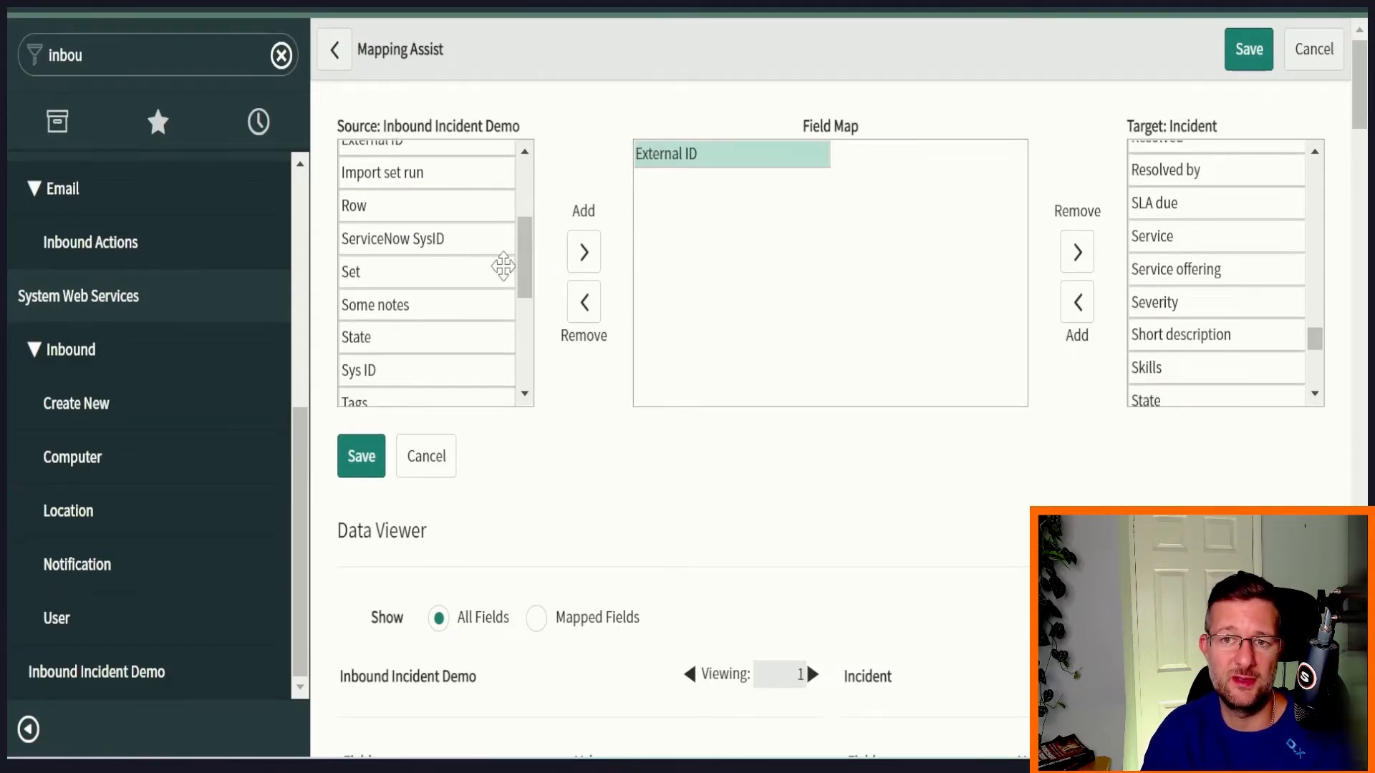
pyautogui.click(414, 297)
pyautogui.click(584, 254)
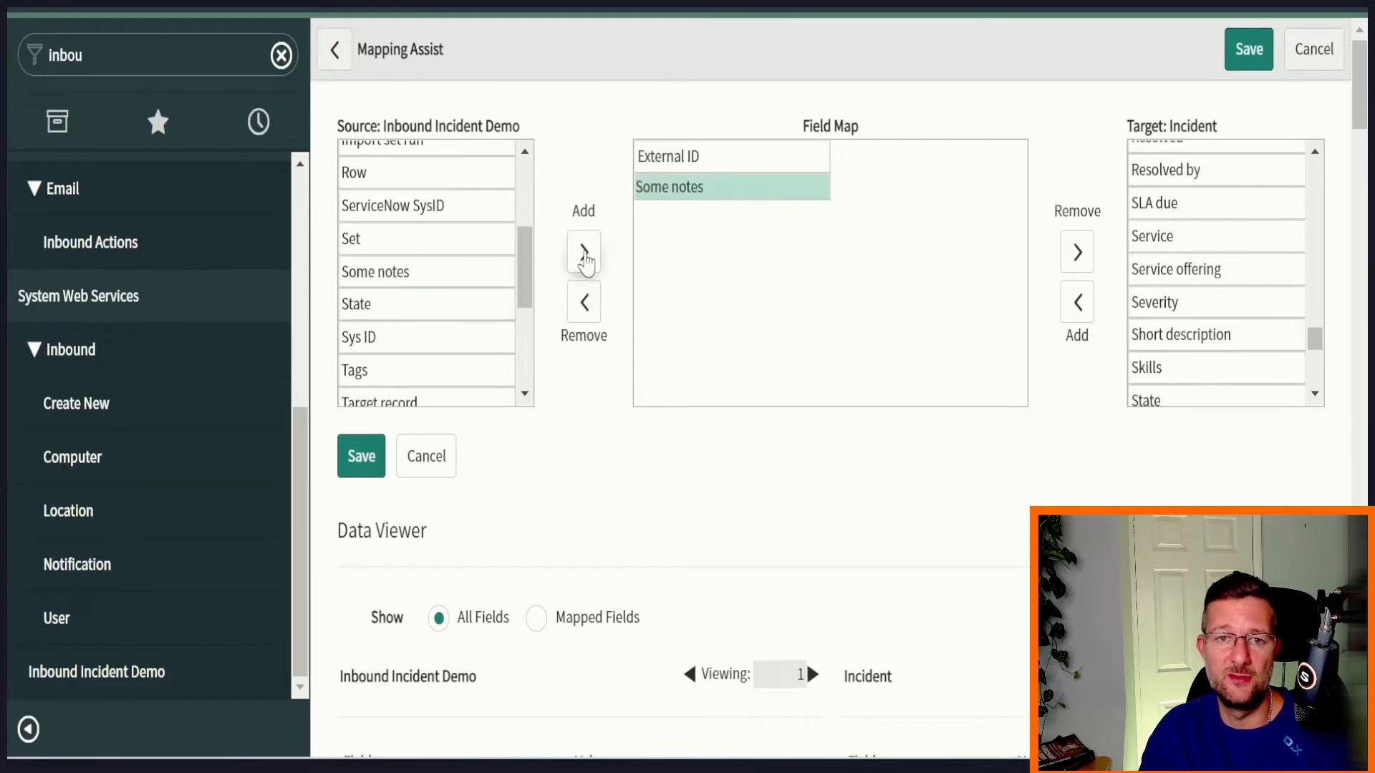
# Add the source field Desc to the field map as the match for Short description, and save the mapping.
pyautogui.moveTo(527, 270); pyautogui.dragTo(525, 215)
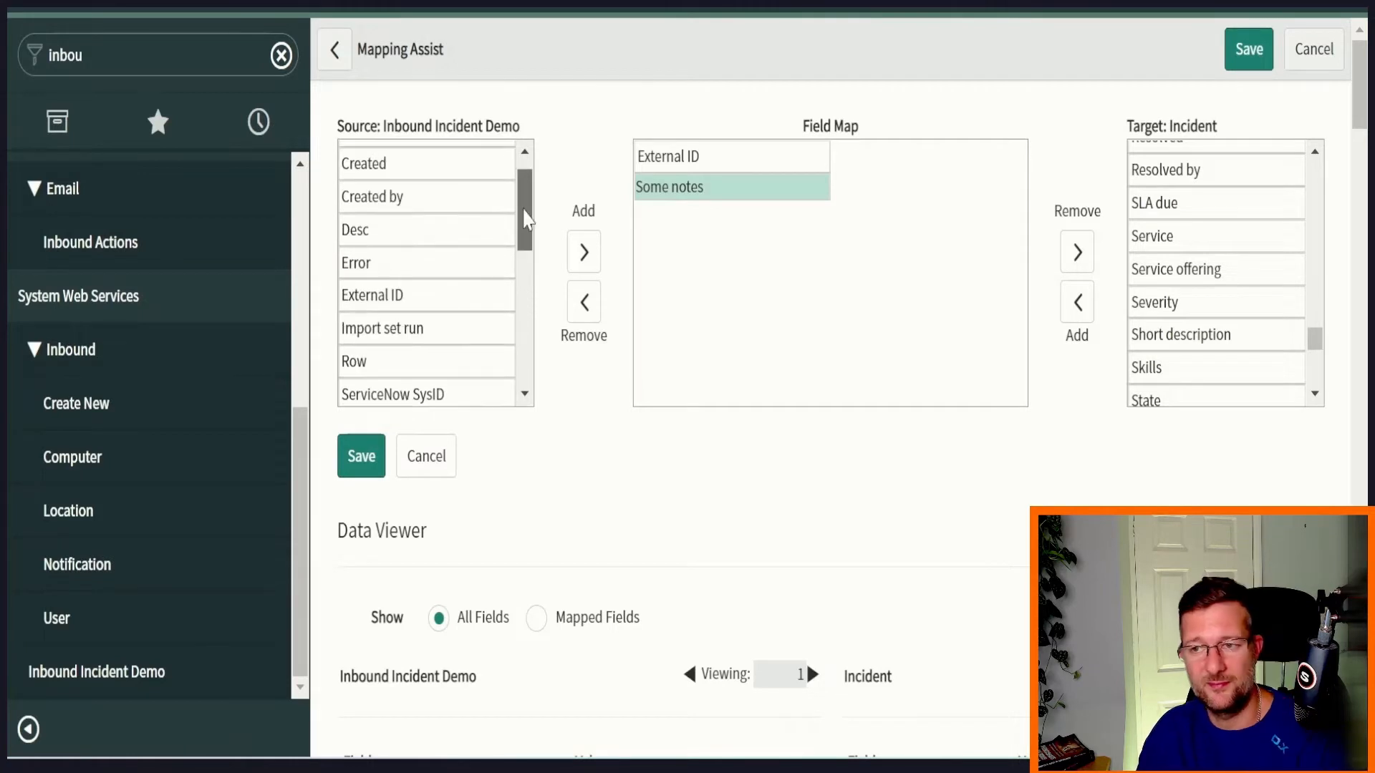
pyautogui.click(453, 203)
pyautogui.click(433, 226)
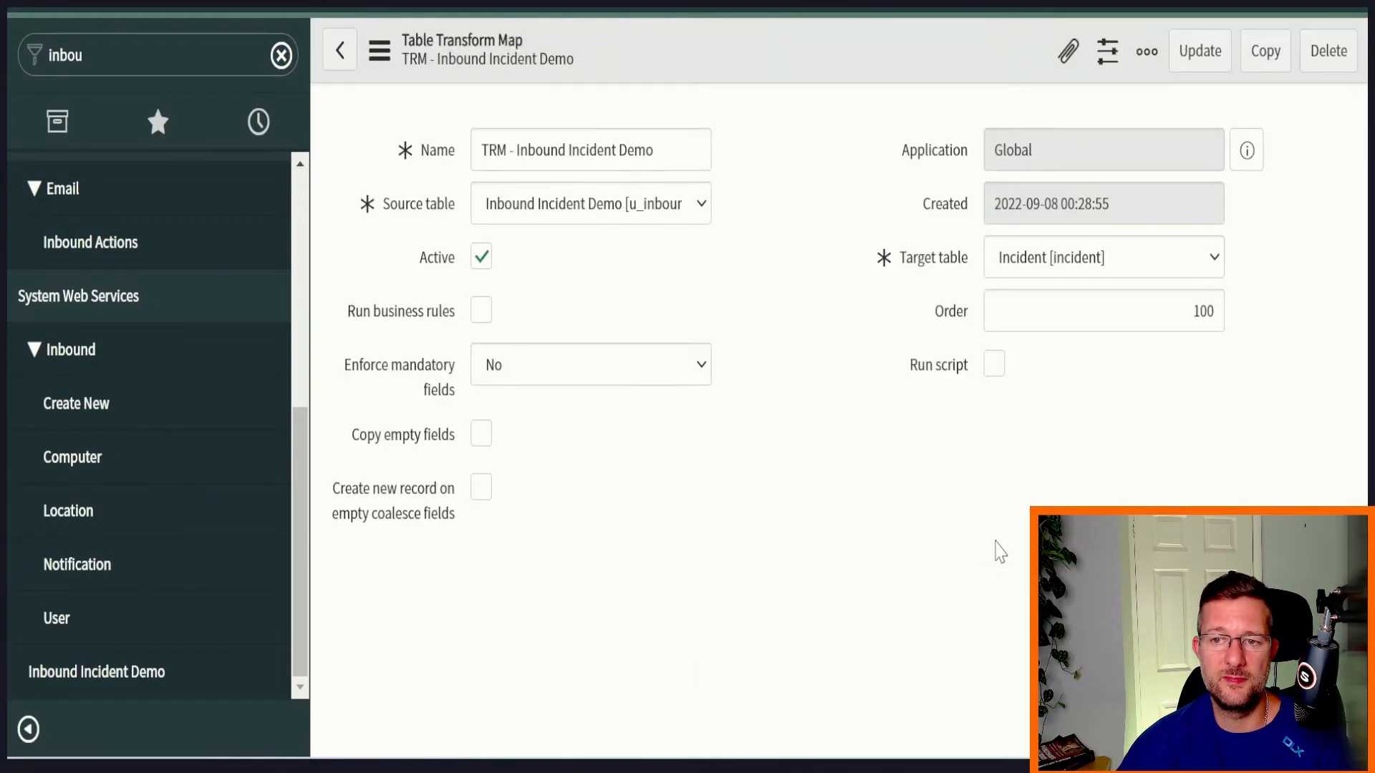
# Create a new field map for the TRM - Inbound Incident Demo transform map with ServiceNow SysID as its source field.
pyautogui.scroll(-7, 725, 424)
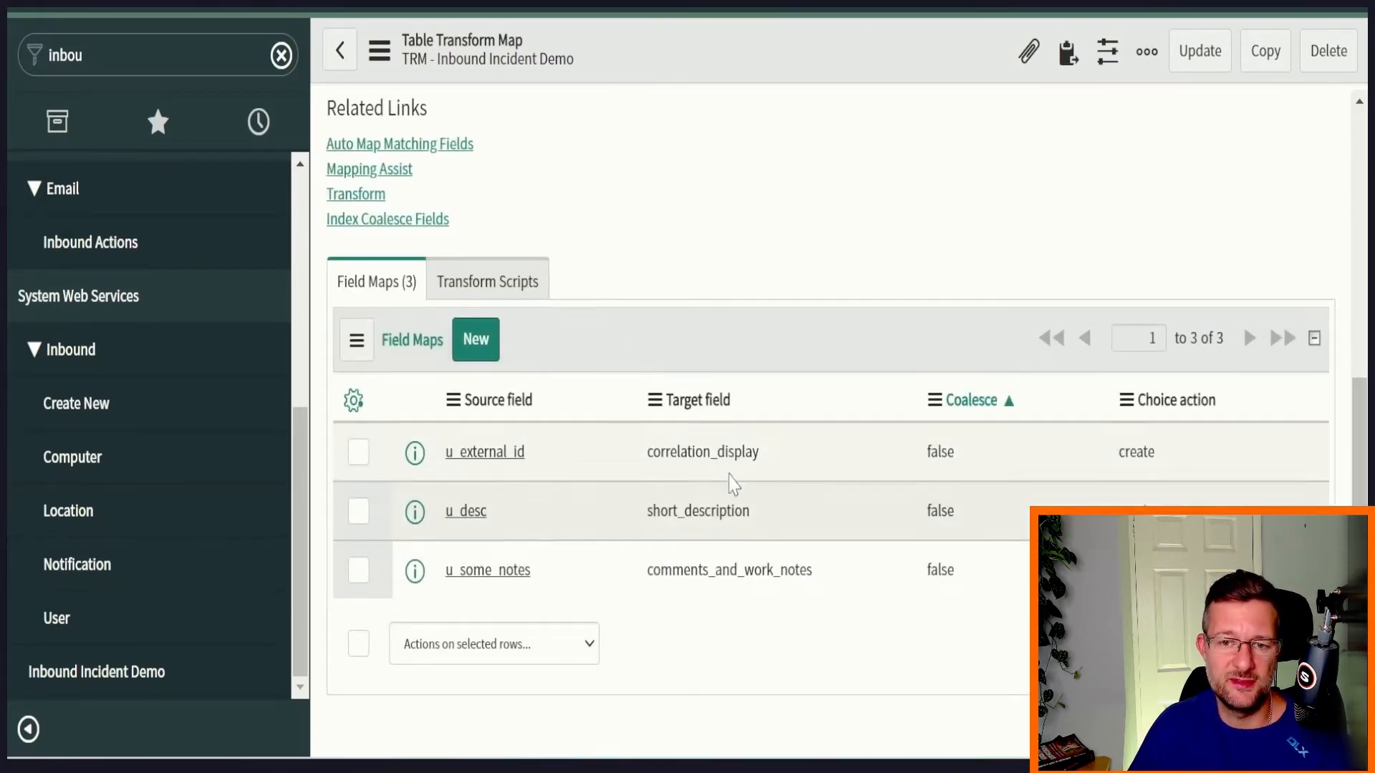
pyautogui.click(474, 343)
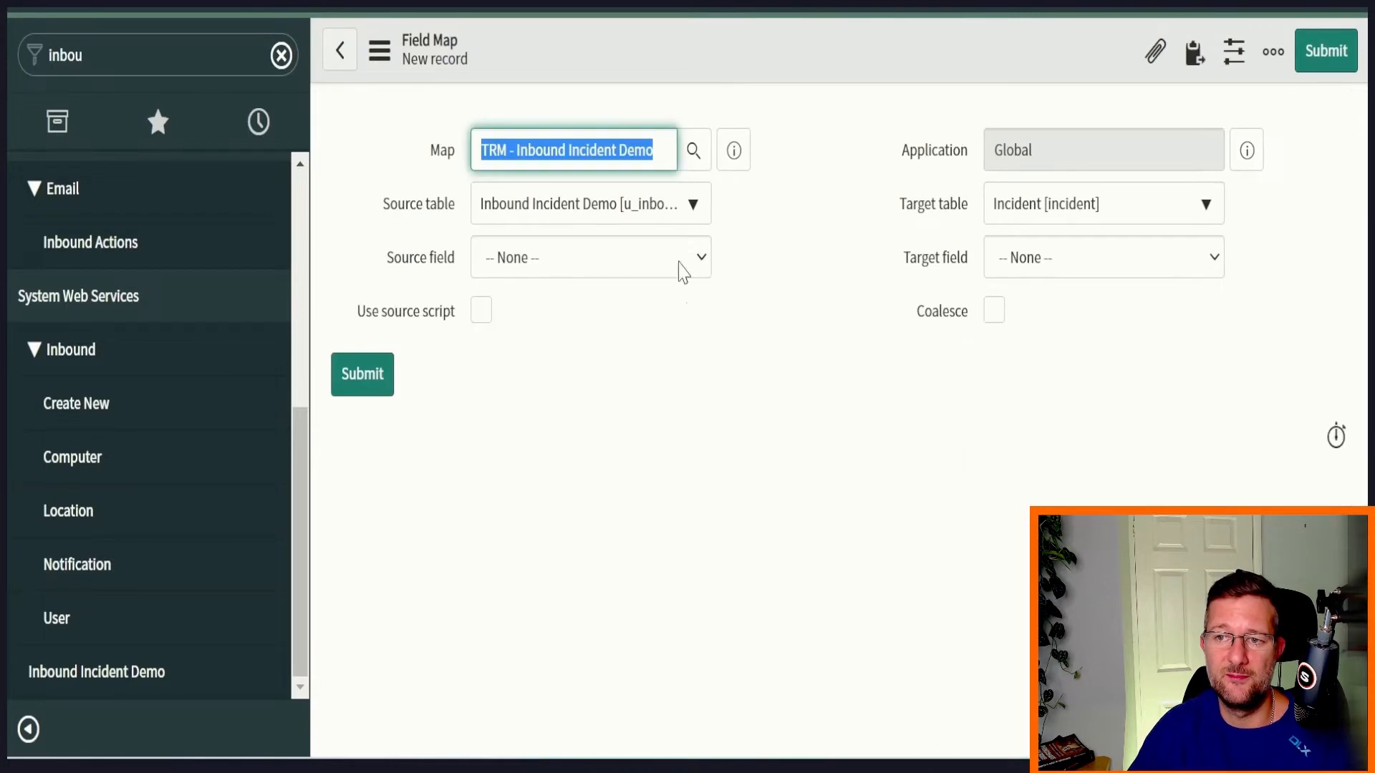
pyautogui.click(683, 272)
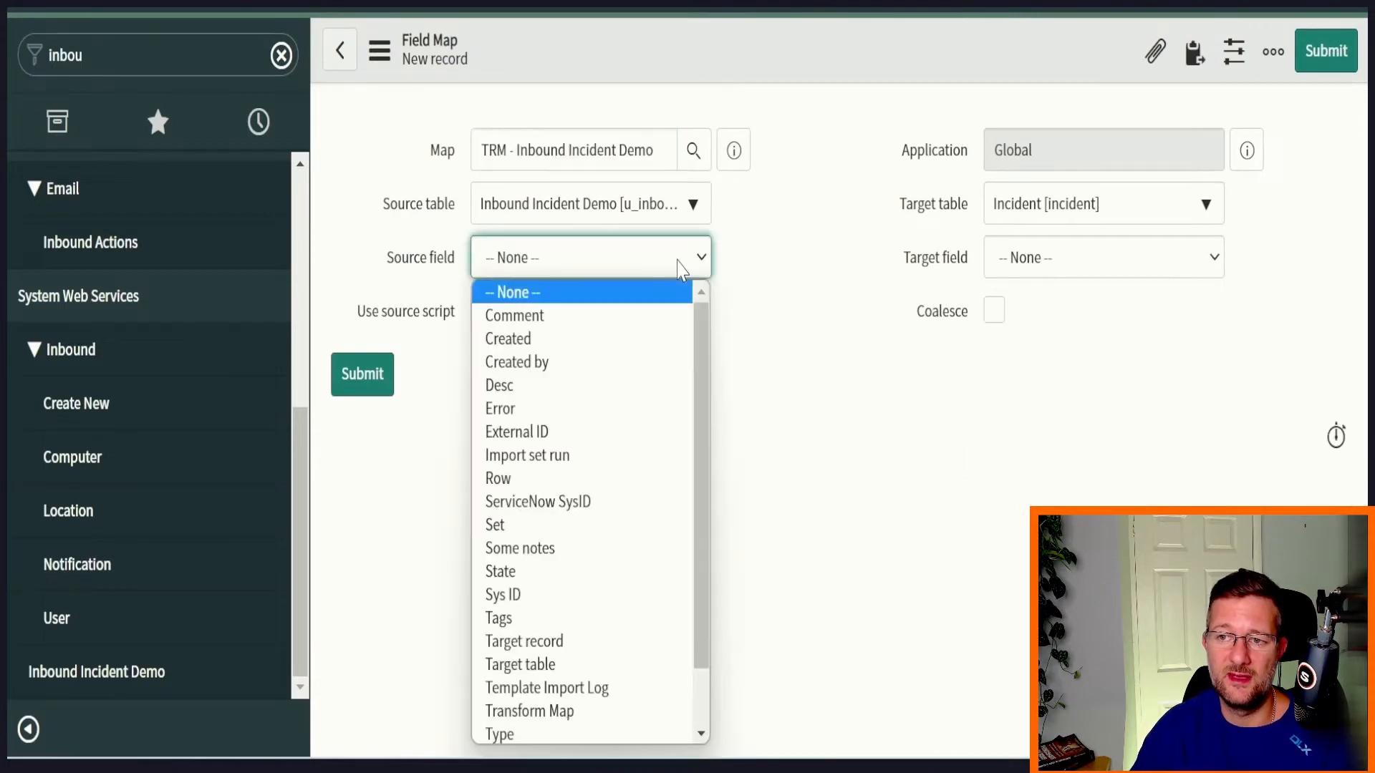
pyautogui.click(596, 502)
# Set the new field map's target field to Sys ID, enable Coalesce, and submit the record.
pyautogui.click(1085, 259)
pyautogui.click(1231, 340)
pyautogui.click(1194, 257)
pyautogui.moveTo(1217, 332); pyautogui.dragTo(1216, 634)
pyautogui.scroll(2, 1103, 501)
pyautogui.click(1013, 614)
pyautogui.click(994, 311)
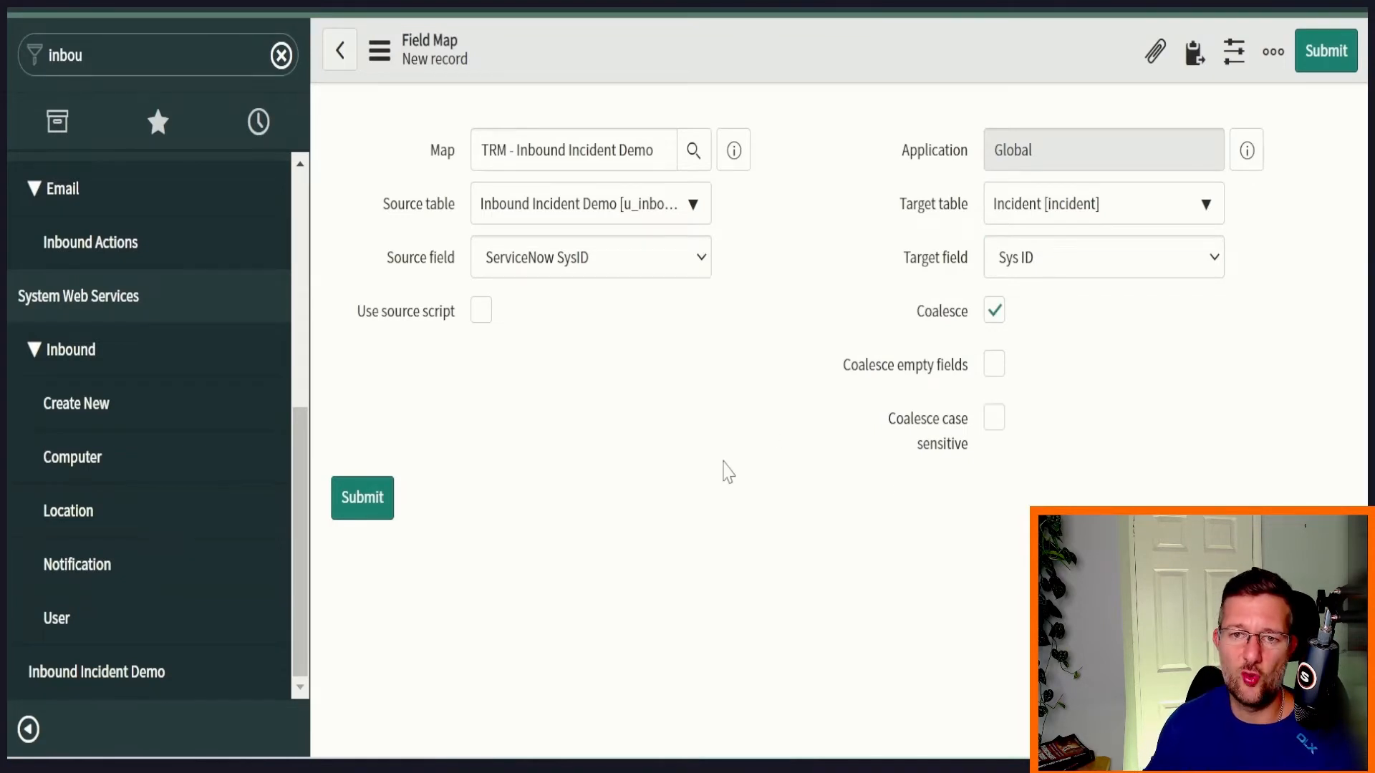
pyautogui.click(354, 509)
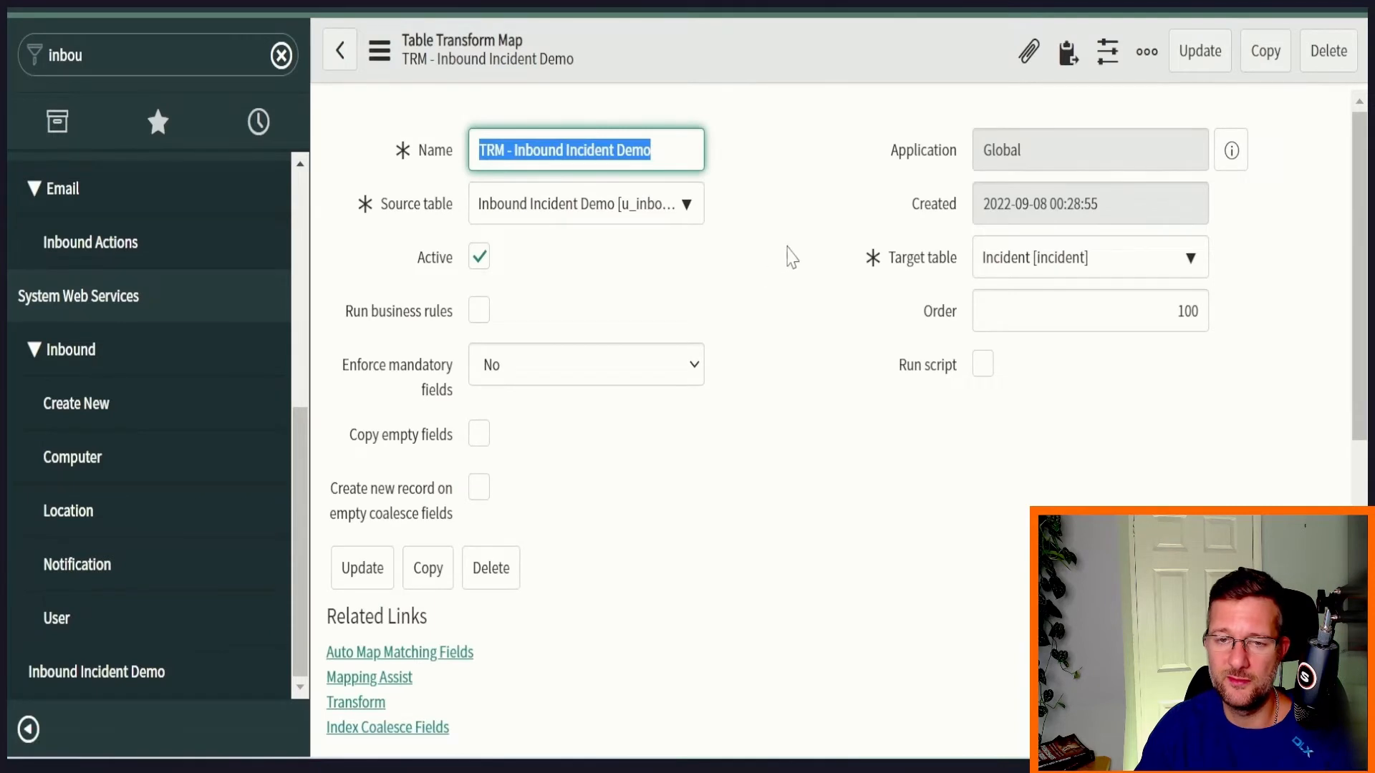
# Set the choice action of the u_servicenow_sysid field map to reject and save it.
pyautogui.moveTo(1356, 184); pyautogui.dragTo(1361, 470)
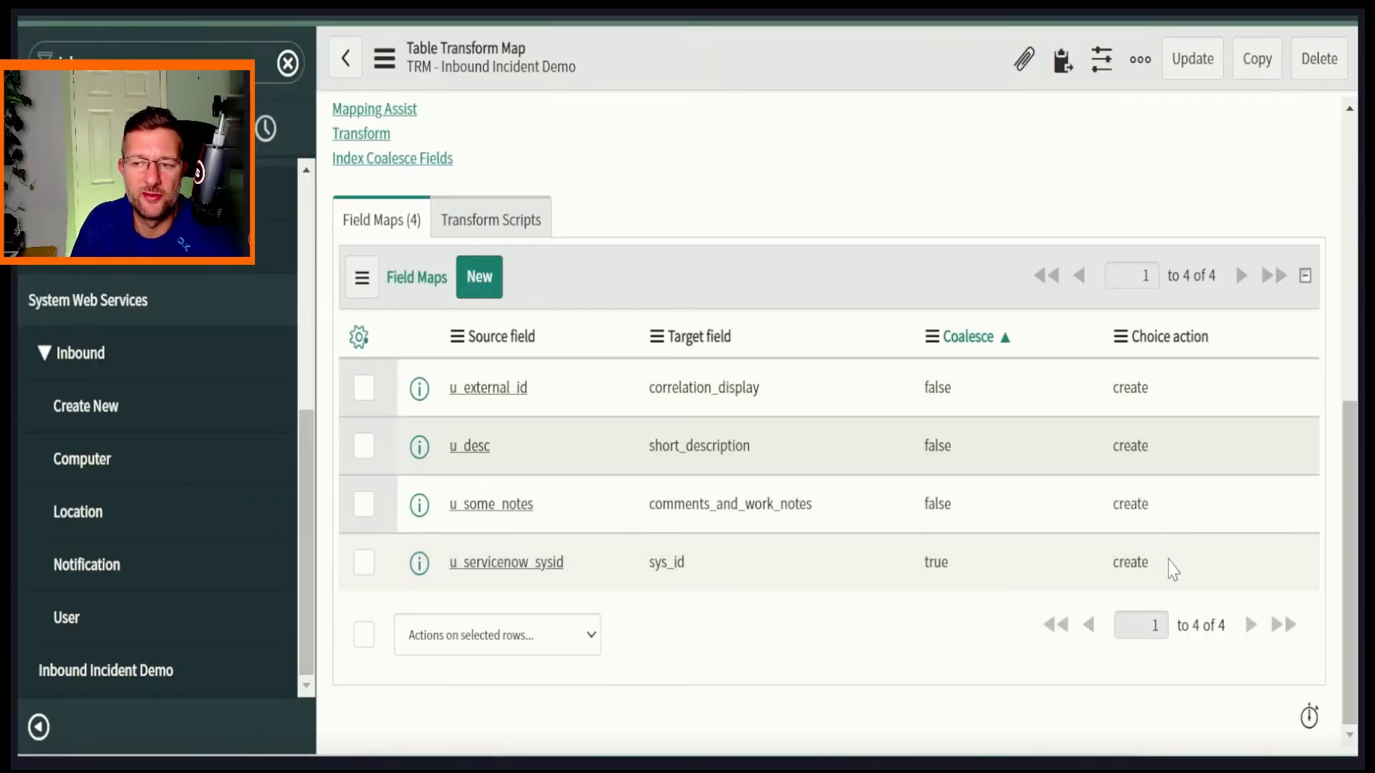
pyautogui.doubleClick(1171, 569)
pyautogui.click(1158, 569)
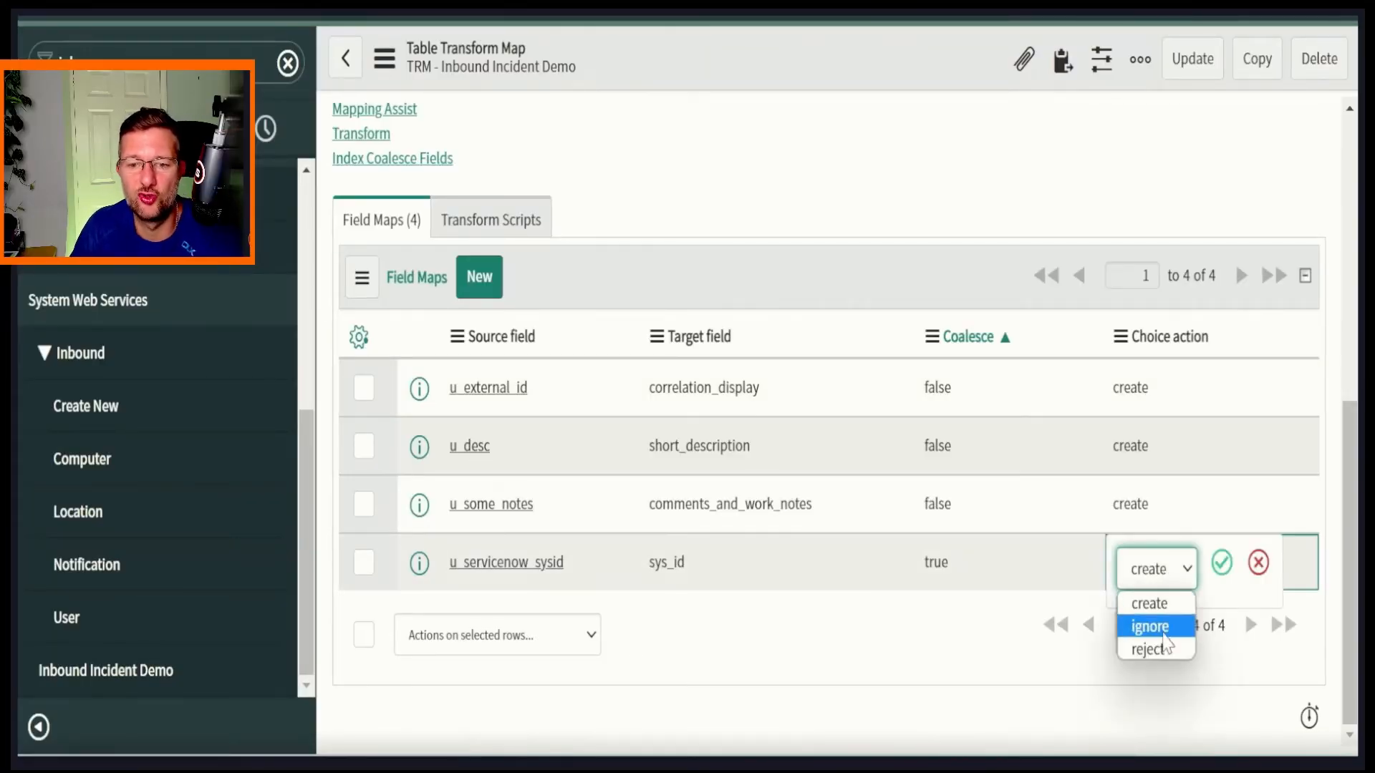
pyautogui.click(1149, 650)
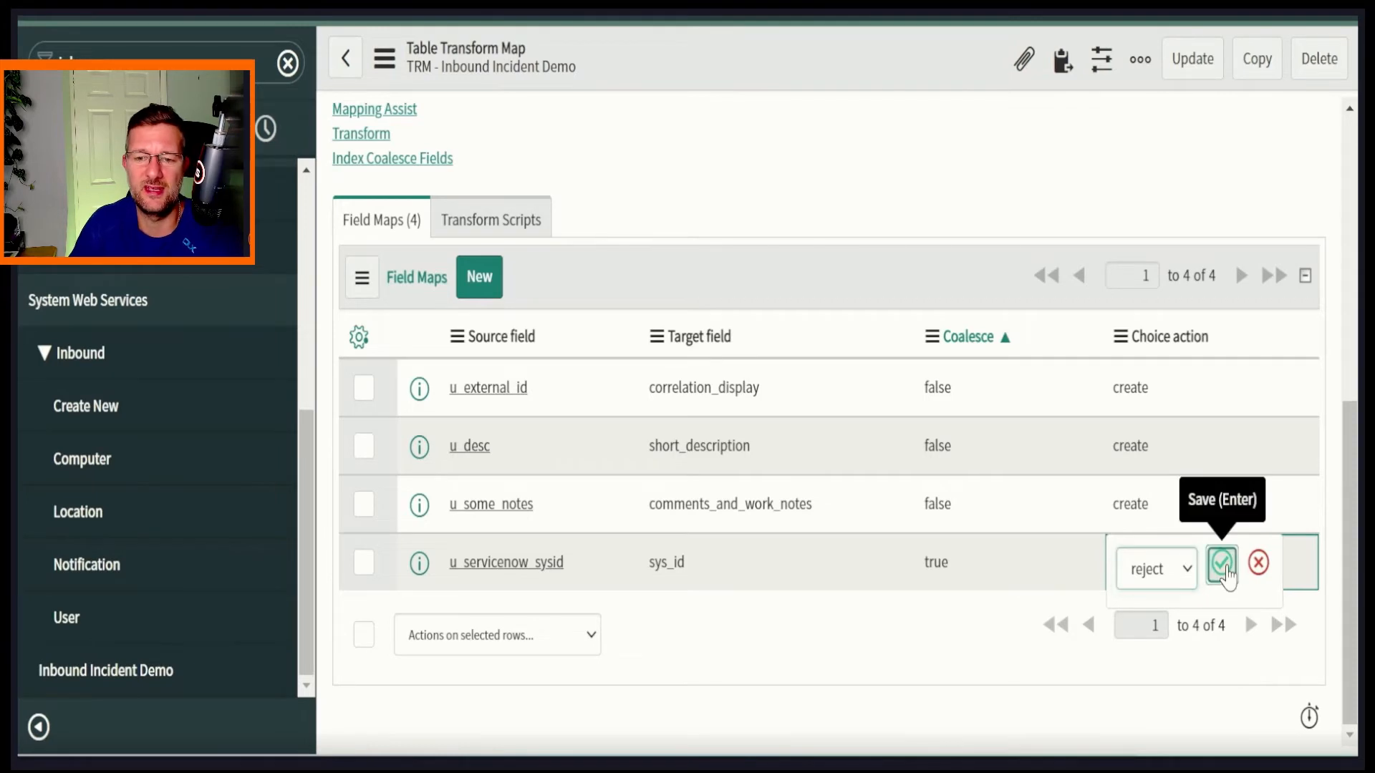
pyautogui.click(1222, 565)
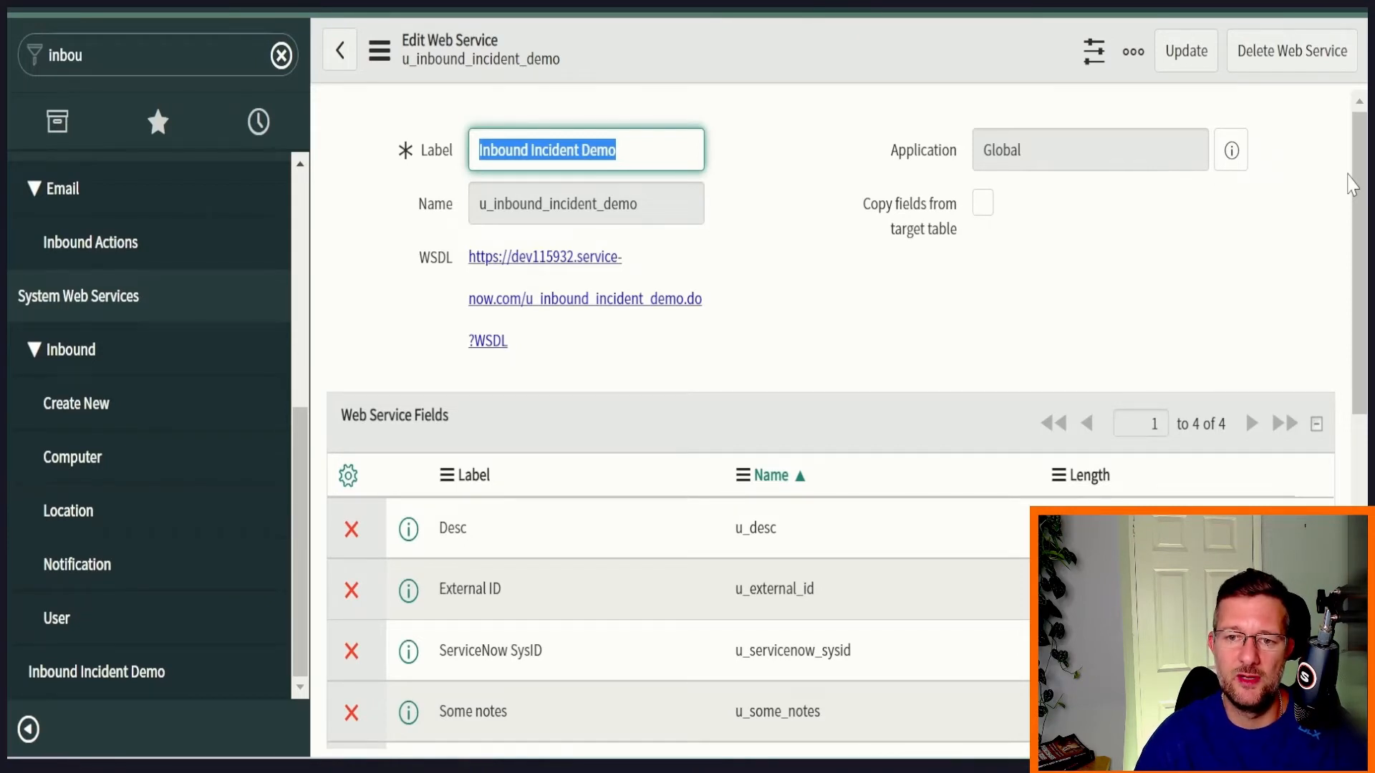
# Open the Inbound Incident Demo web service in the REST API Explorer and check the available API names.
pyautogui.moveTo(1353, 162); pyautogui.dragTo(1339, 385)
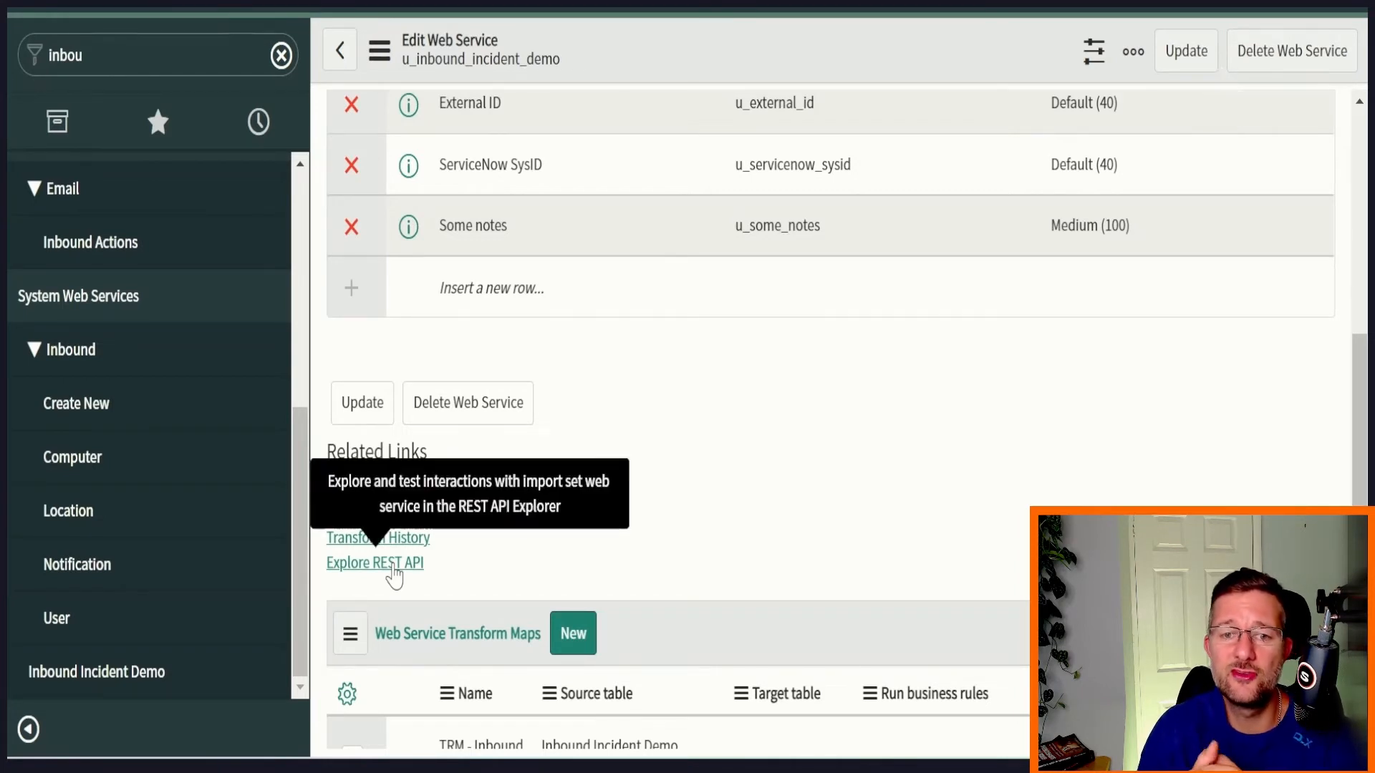
pyautogui.click(393, 566)
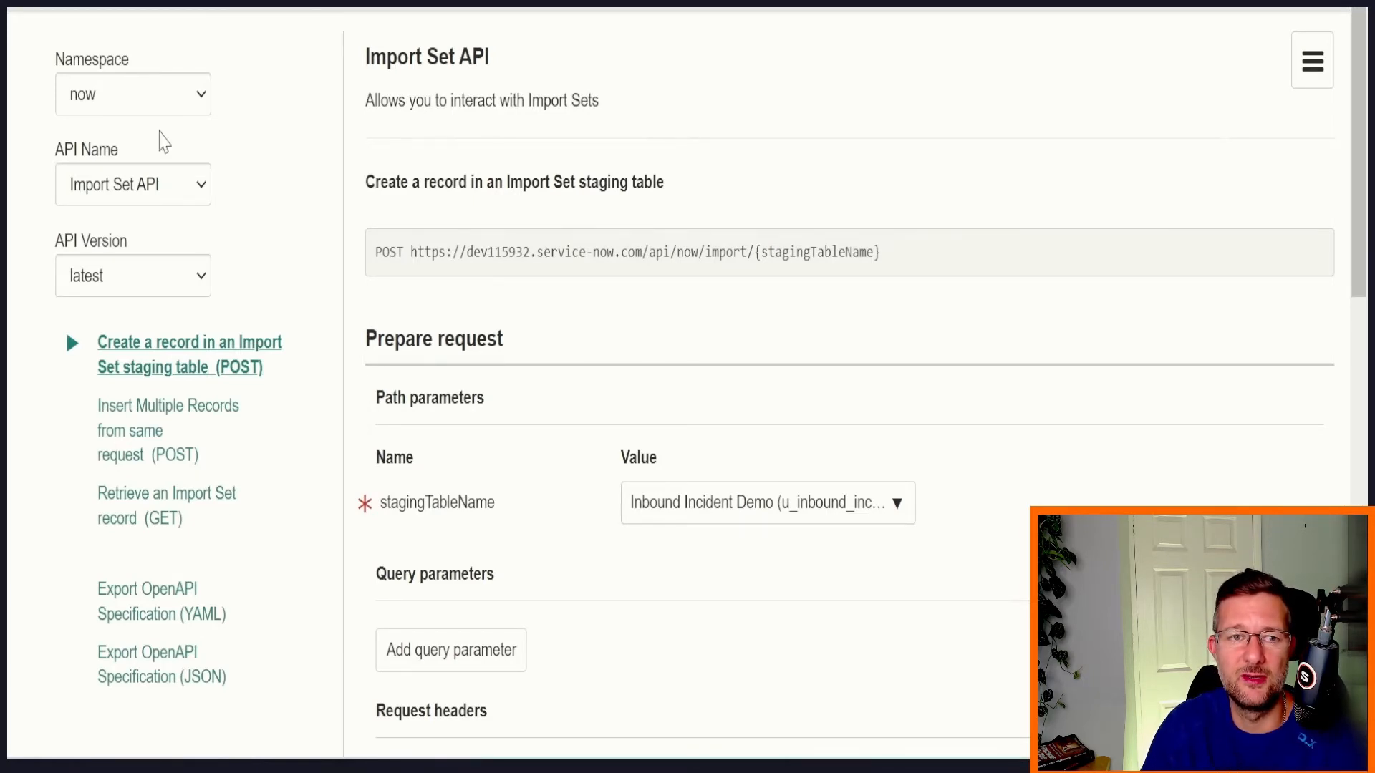
pyautogui.click(162, 195)
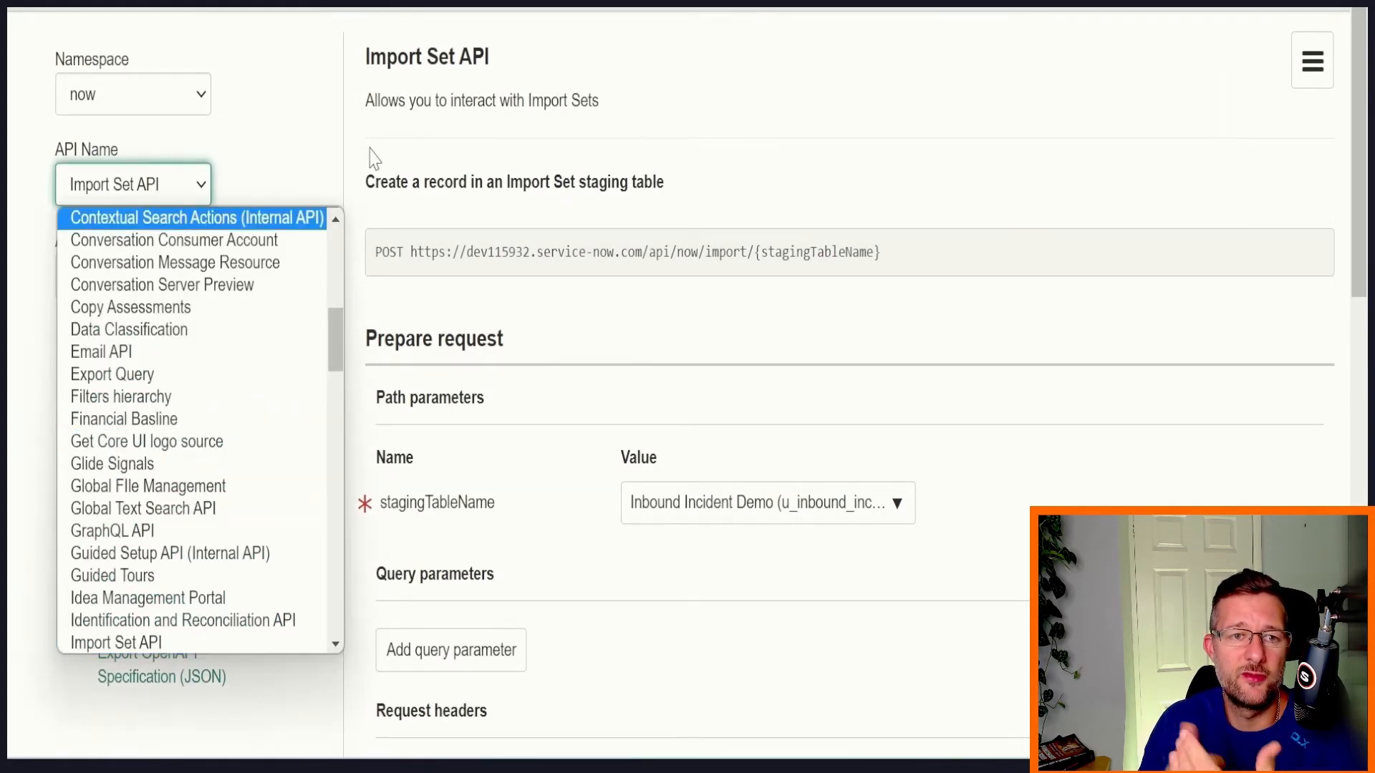
pyautogui.click(281, 141)
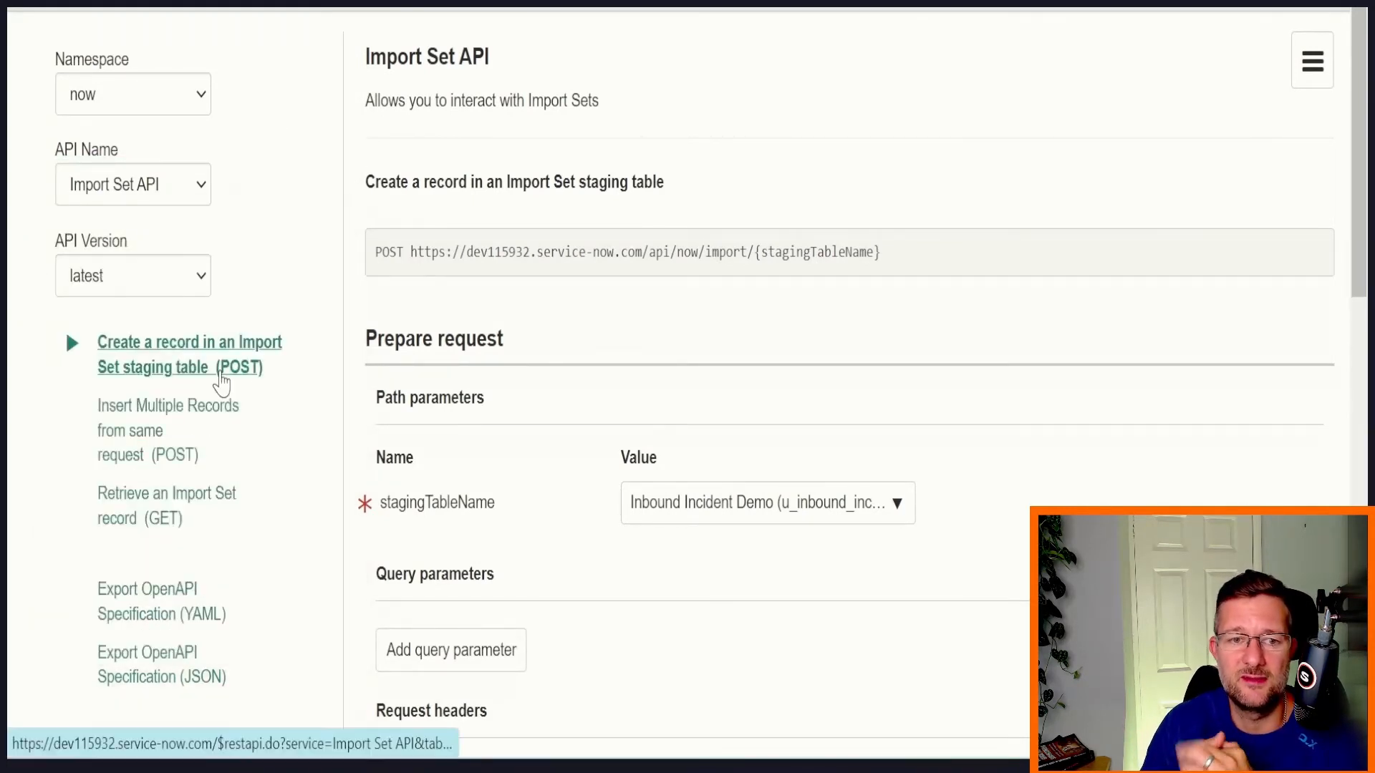
# Examine the Import Set API's POST endpoint URL and the staging table choices for its stagingTableName path parameter.
pyautogui.moveTo(884, 254); pyautogui.dragTo(414, 276)
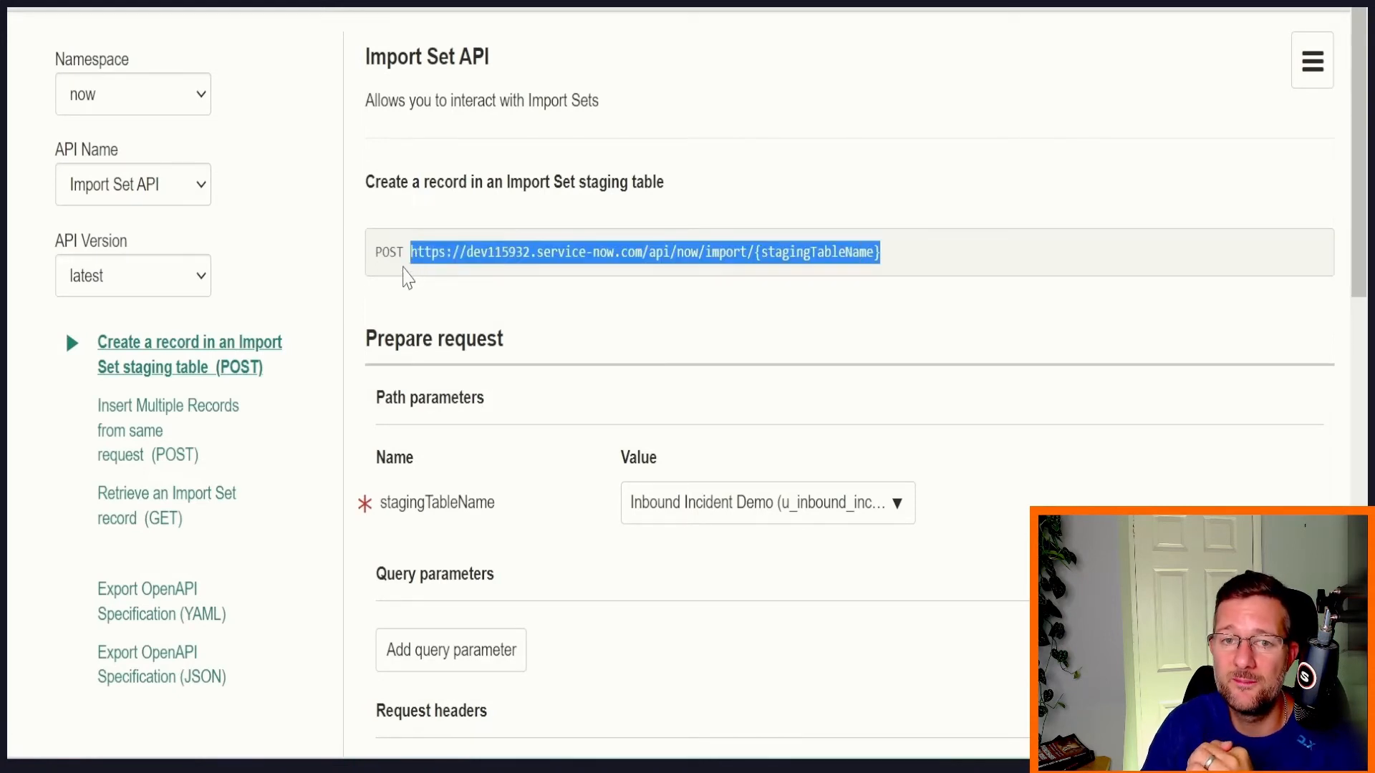
pyautogui.doubleClick(391, 255)
pyautogui.click(747, 256)
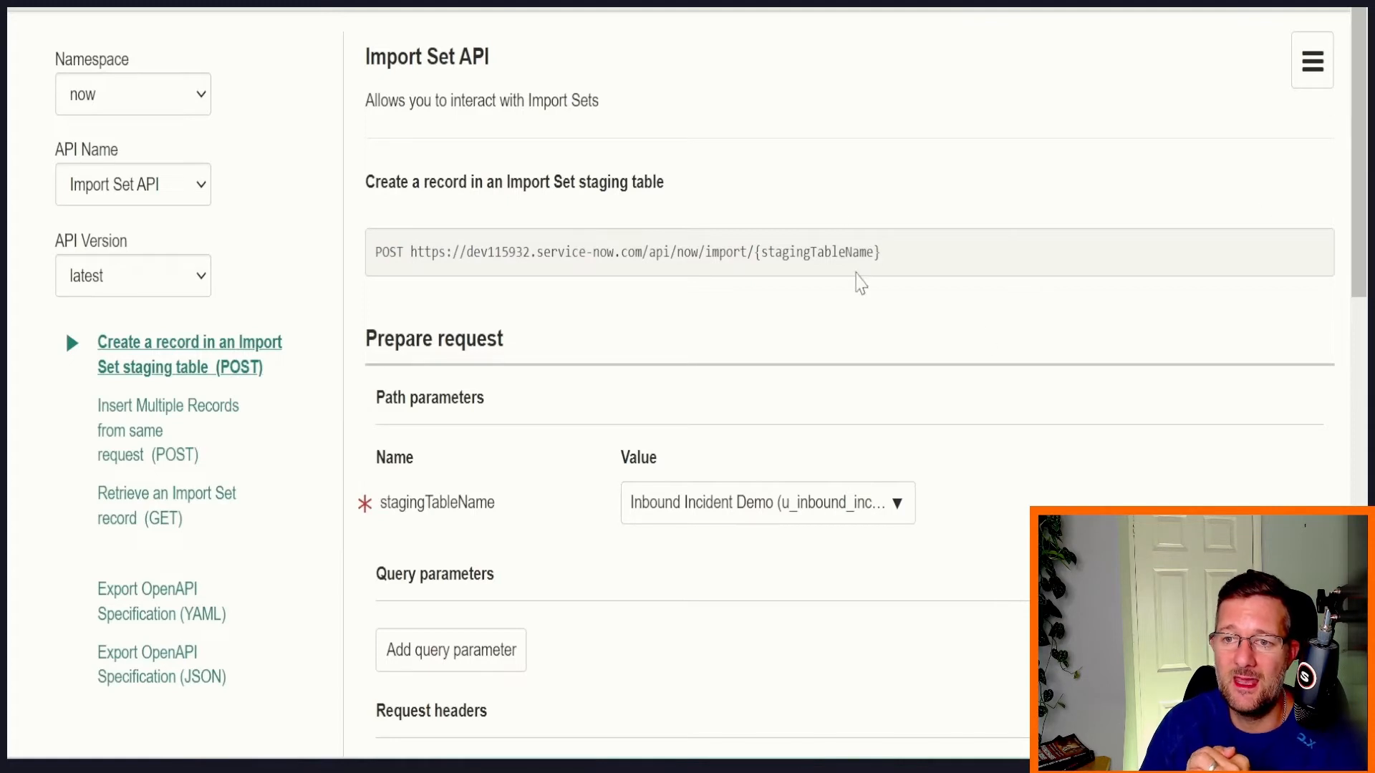
pyautogui.doubleClick(817, 253)
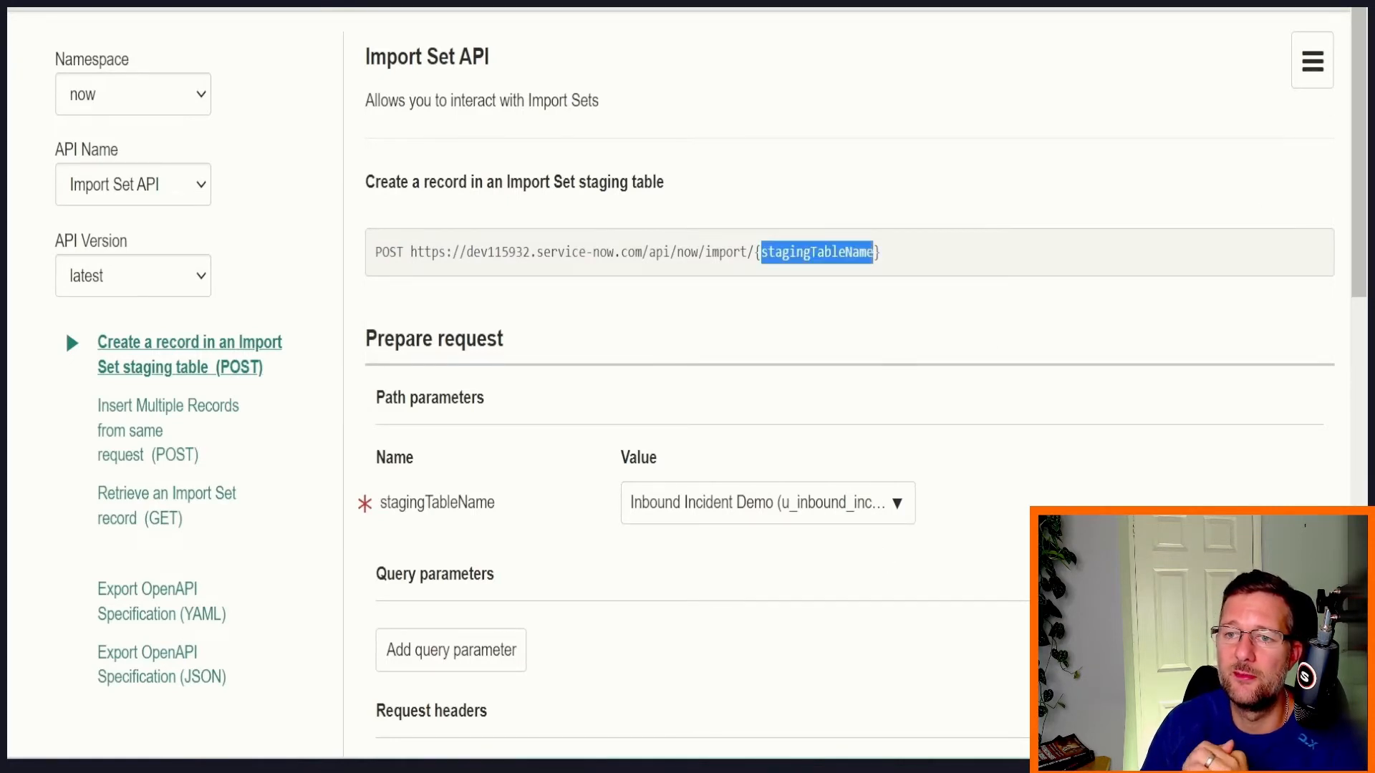
pyautogui.click(865, 520)
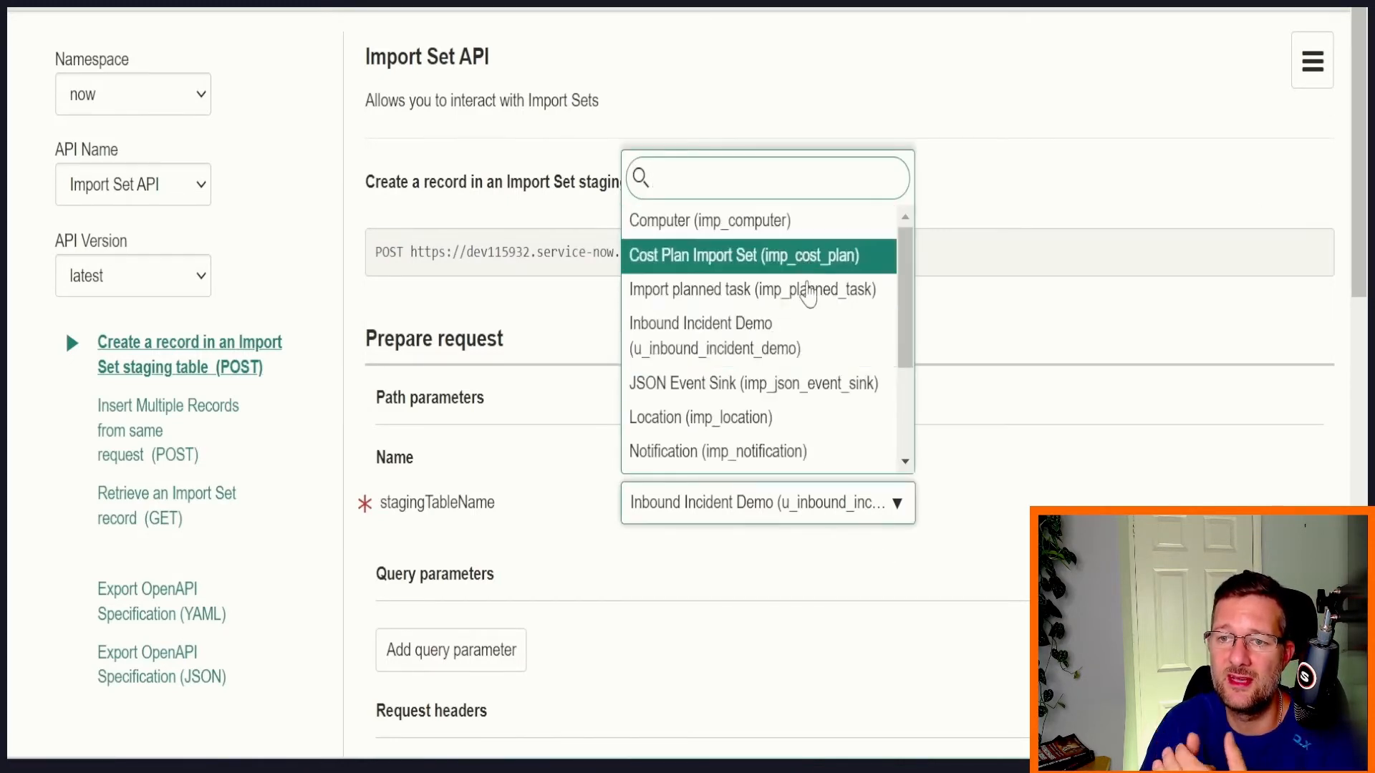
pyautogui.click(944, 322)
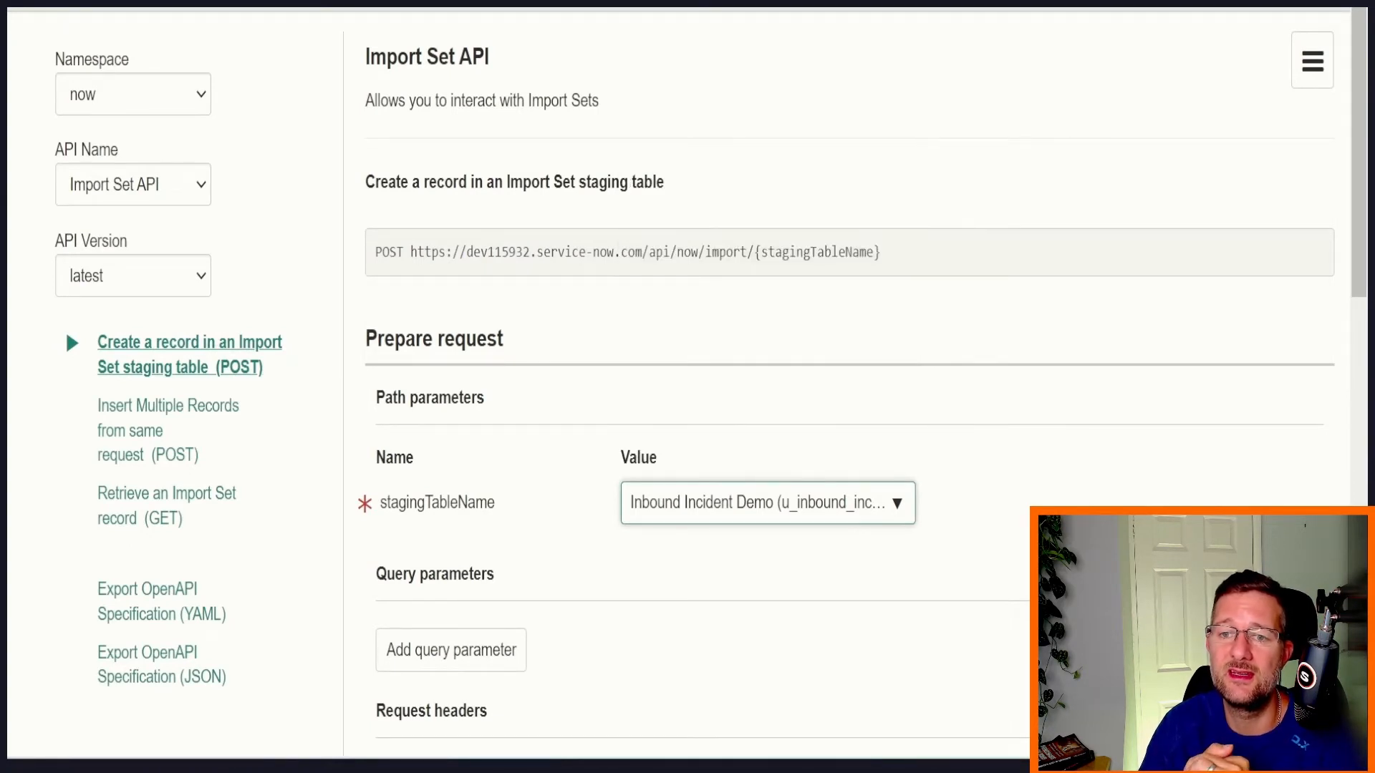
pyautogui.doubleClick(816, 252)
pyautogui.doubleClick(421, 506)
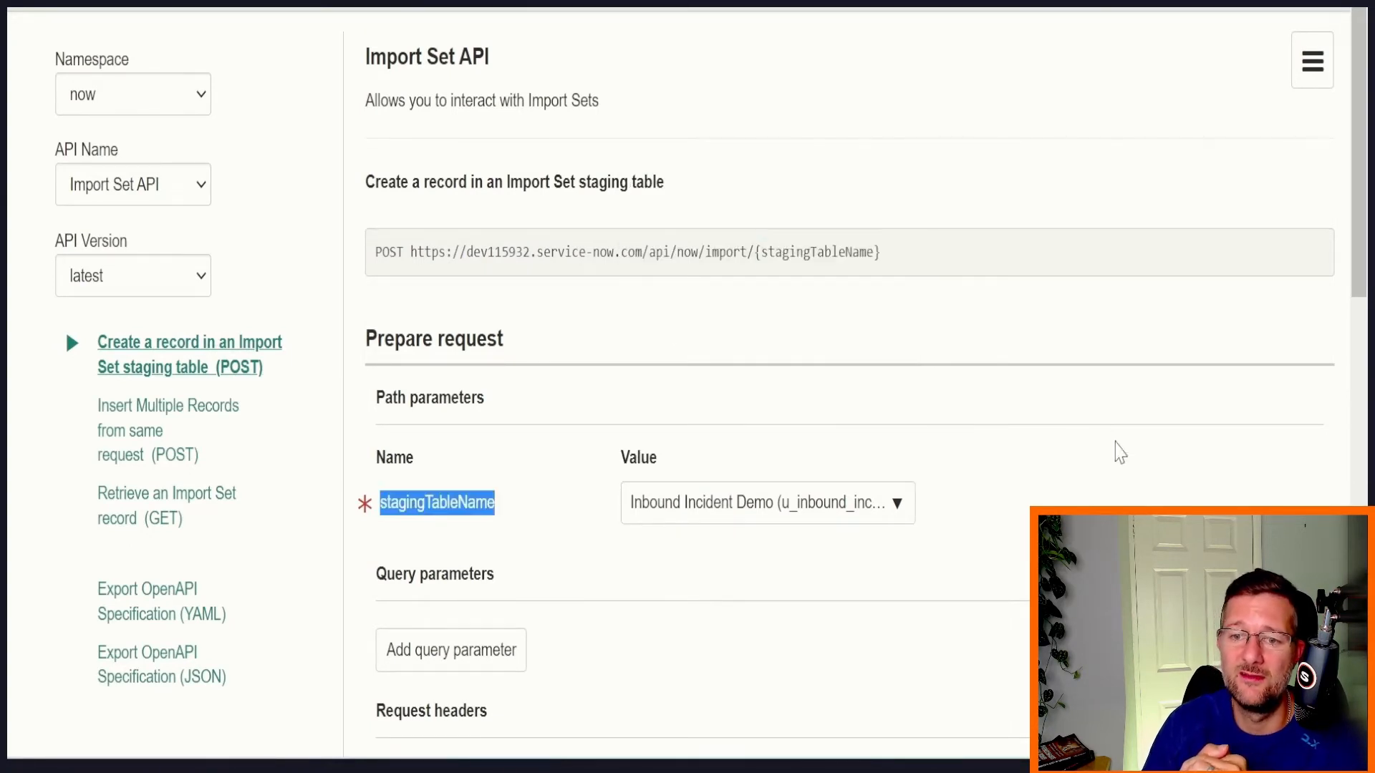
pyautogui.click(1103, 422)
# Check the raw view of the request body, and add the ServiceNow SysID field in the builder.
pyautogui.moveTo(1358, 205); pyautogui.dragTo(1351, 454)
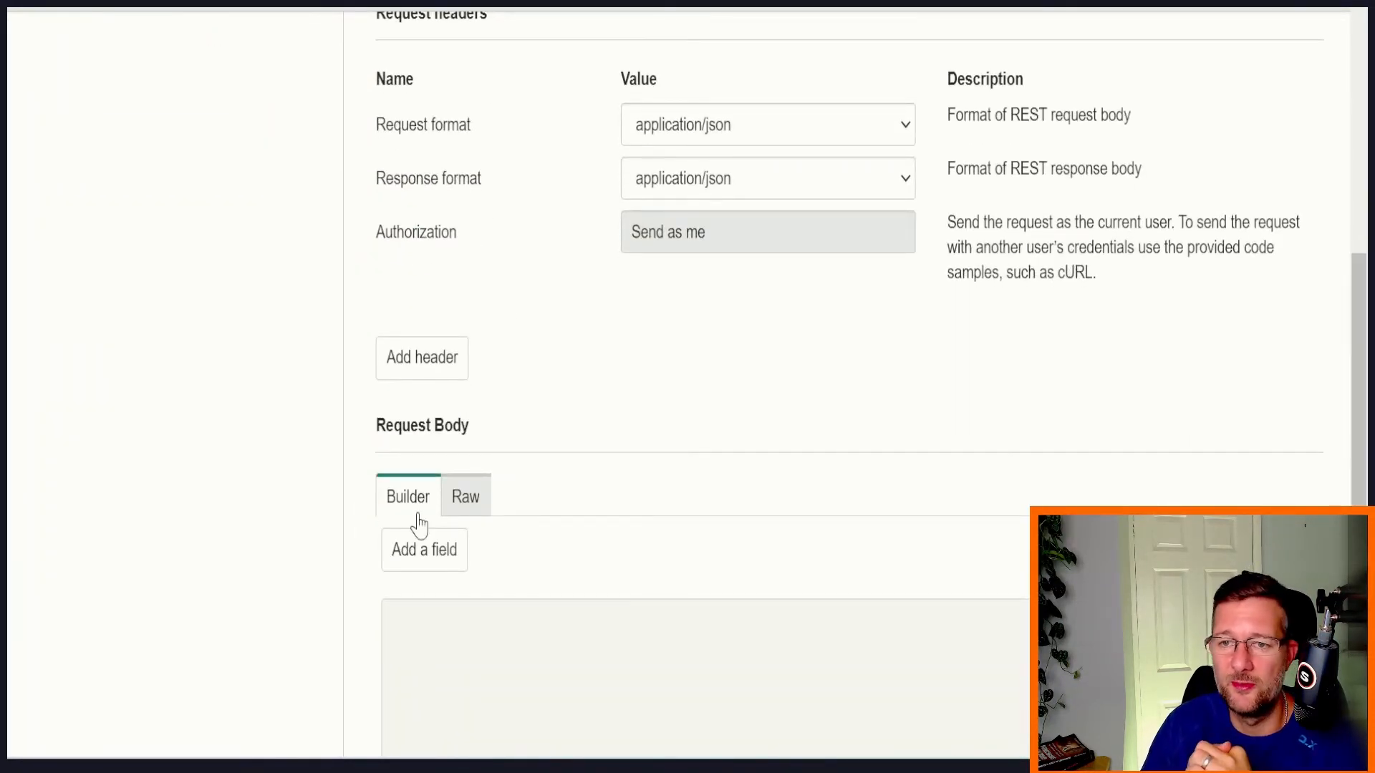
pyautogui.click(474, 499)
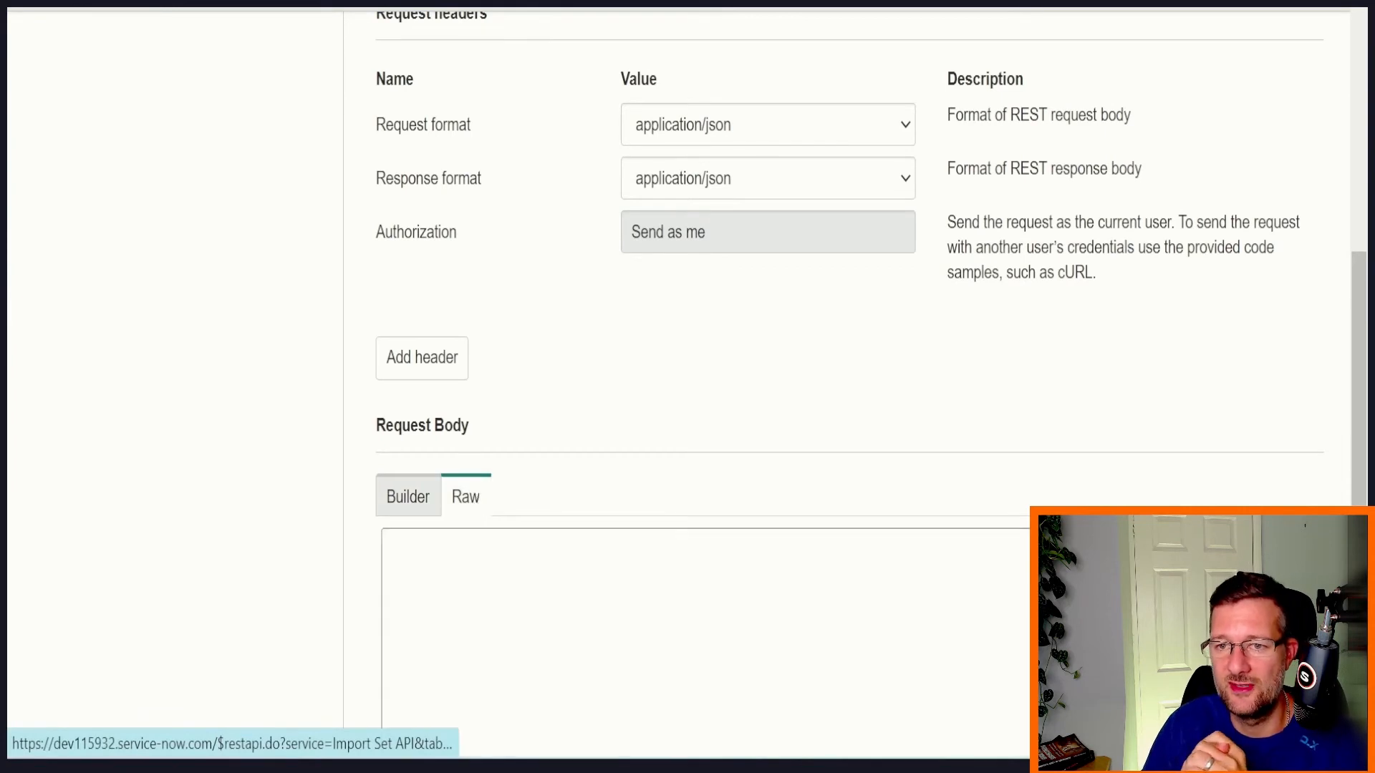
pyautogui.click(424, 499)
pyautogui.moveTo(1357, 311); pyautogui.dragTo(1361, 476)
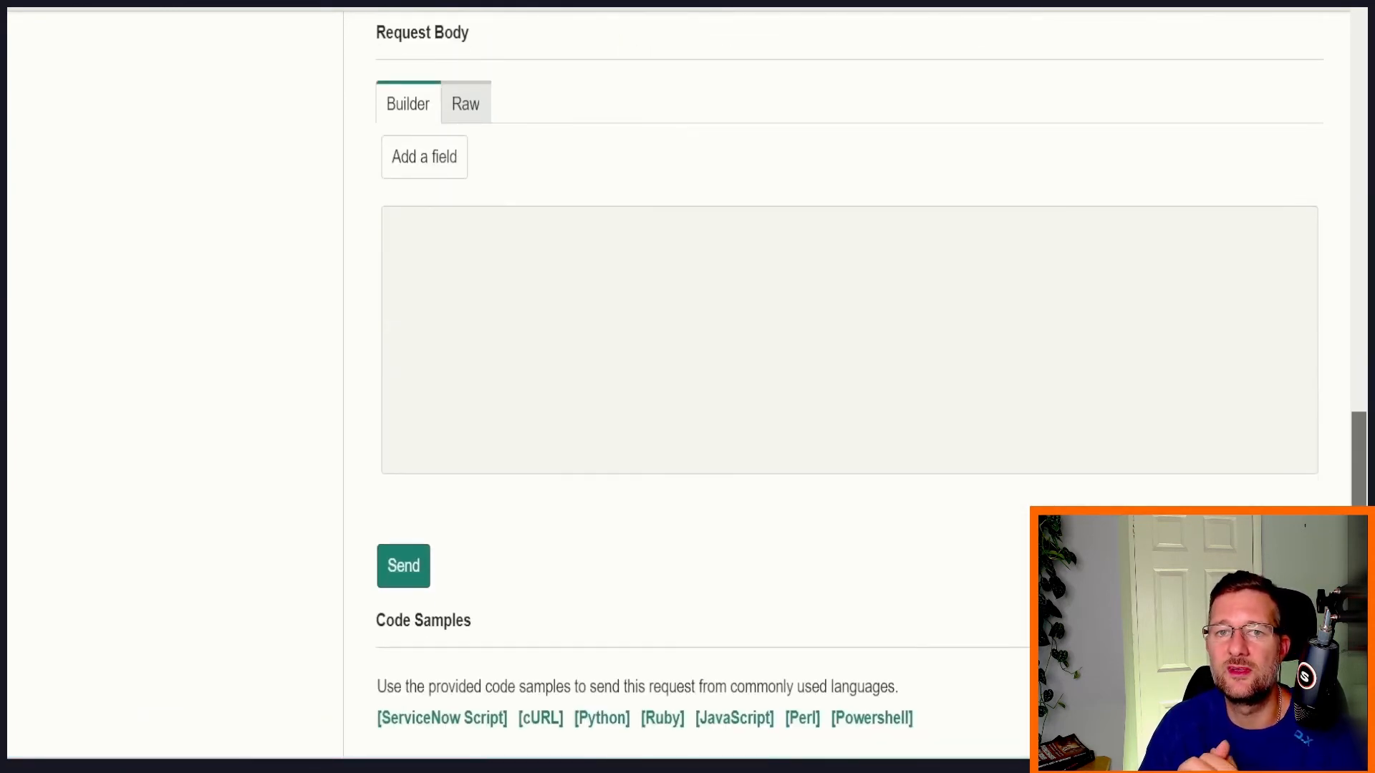
pyautogui.click(430, 172)
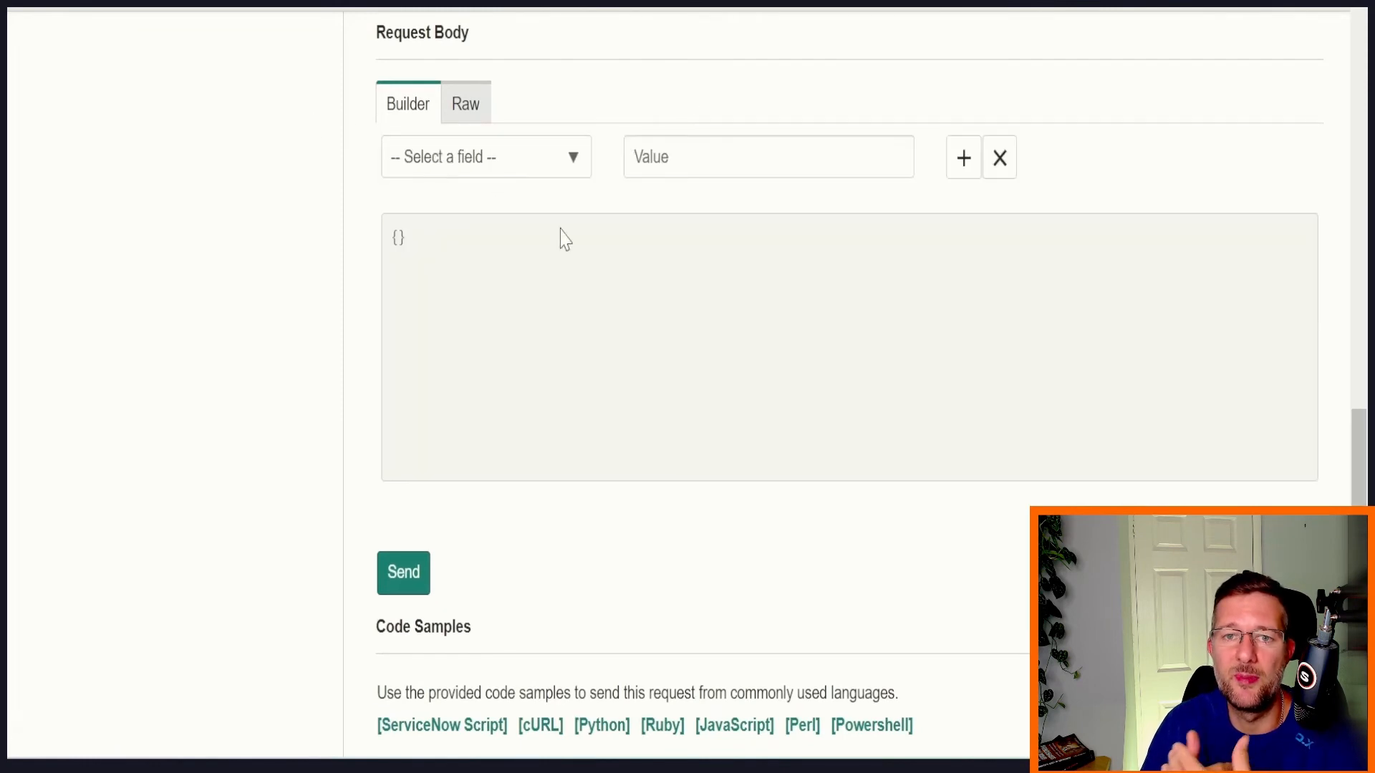
pyautogui.click(553, 164)
pyautogui.moveTo(578, 298); pyautogui.dragTo(578, 476)
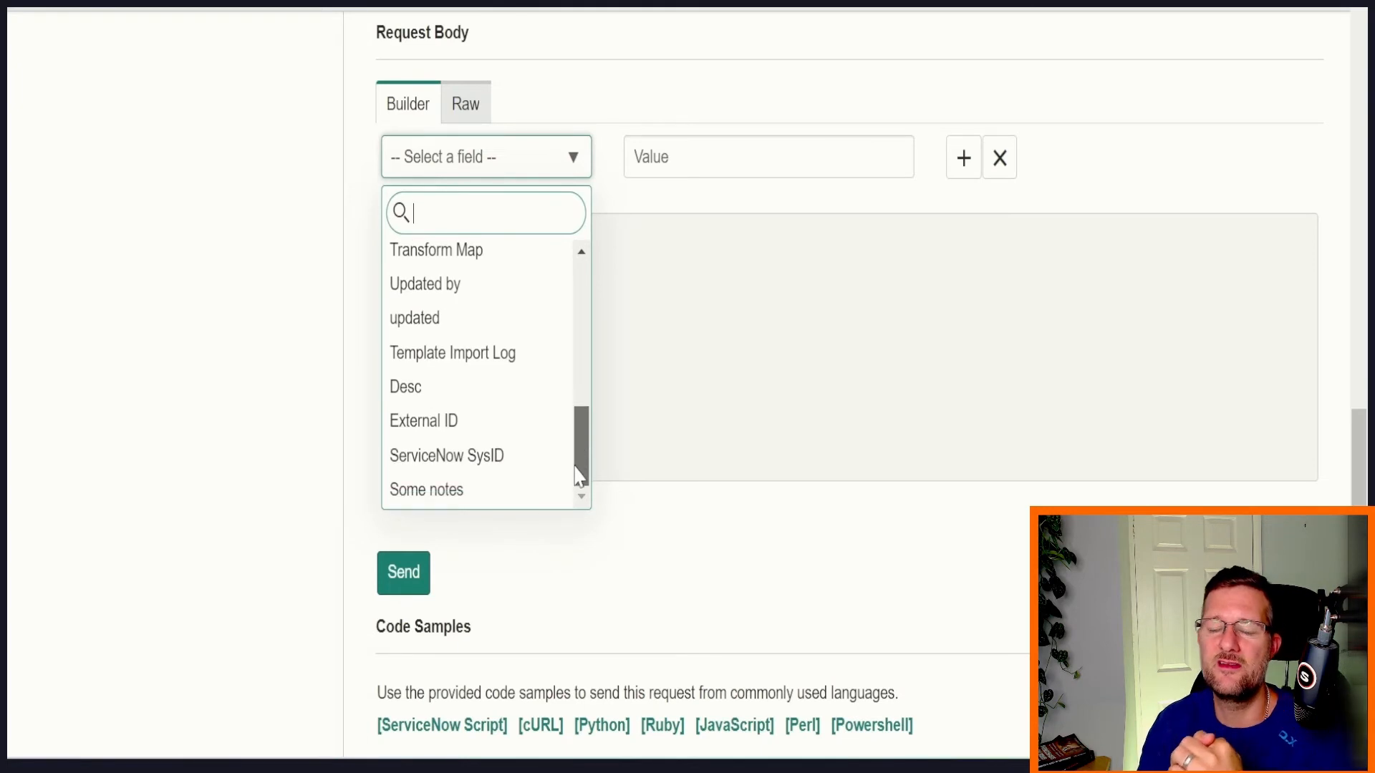
pyautogui.click(495, 467)
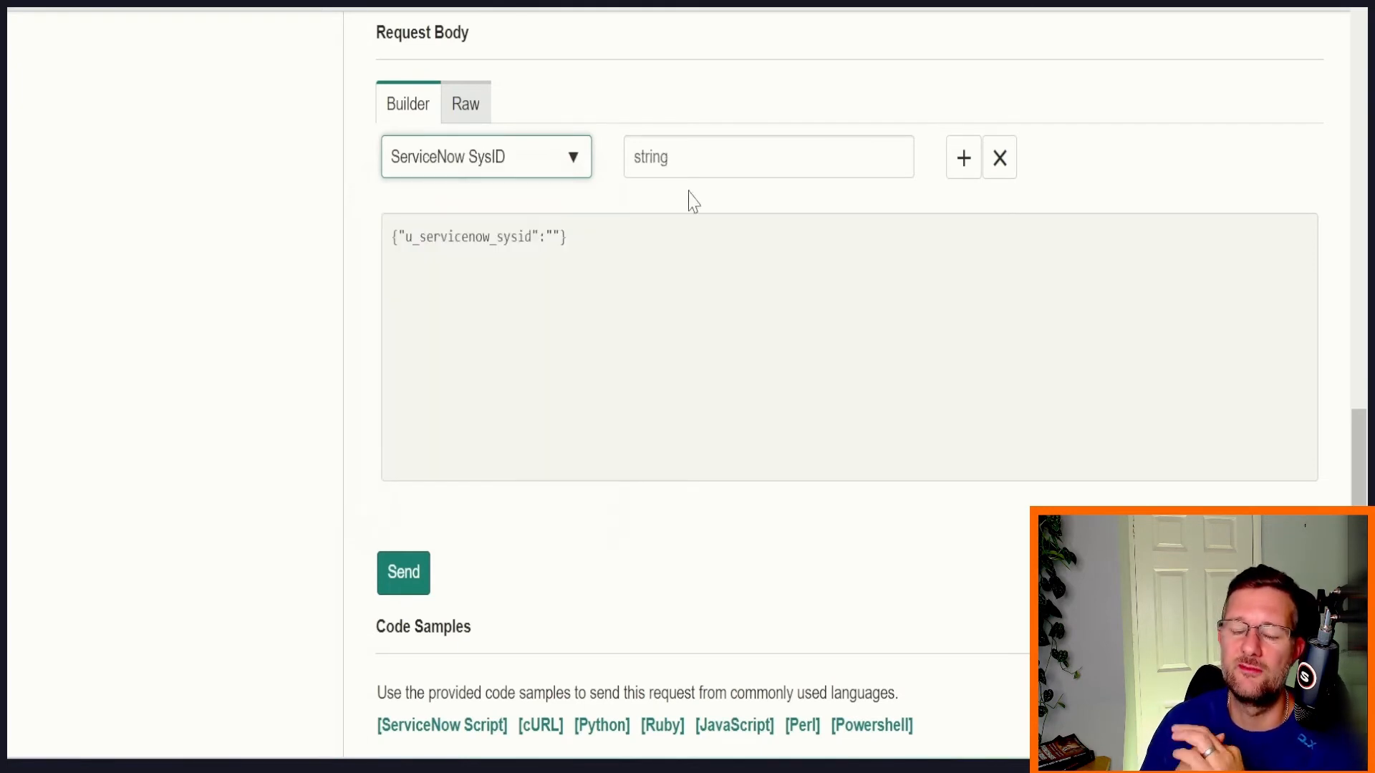
# Add the External ID field as a second entry in the request body.
pyautogui.click(960, 179)
pyautogui.click(549, 216)
pyautogui.moveTo(577, 371); pyautogui.dragTo(577, 501)
pyautogui.click(526, 487)
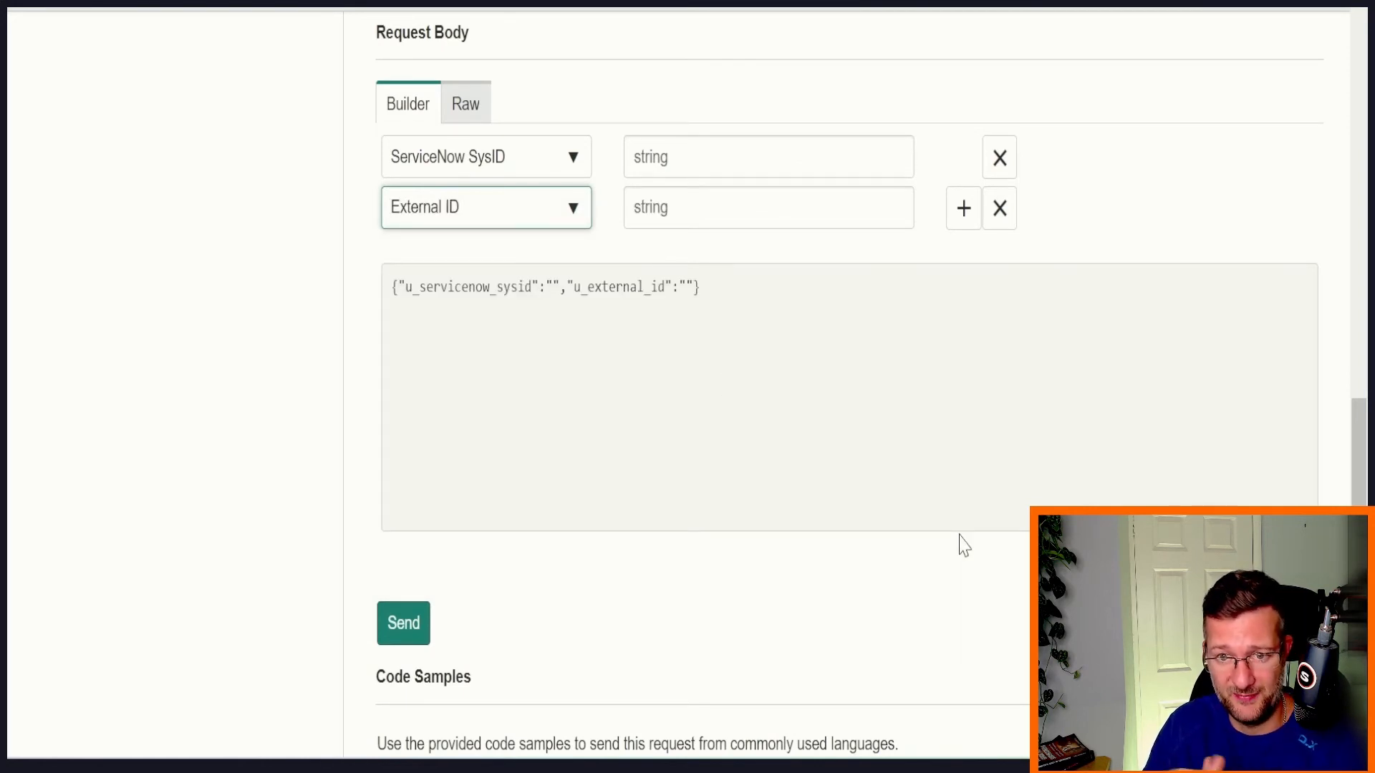
# Add the Some notes and Desc fields to the request body.
pyautogui.click(963, 208)
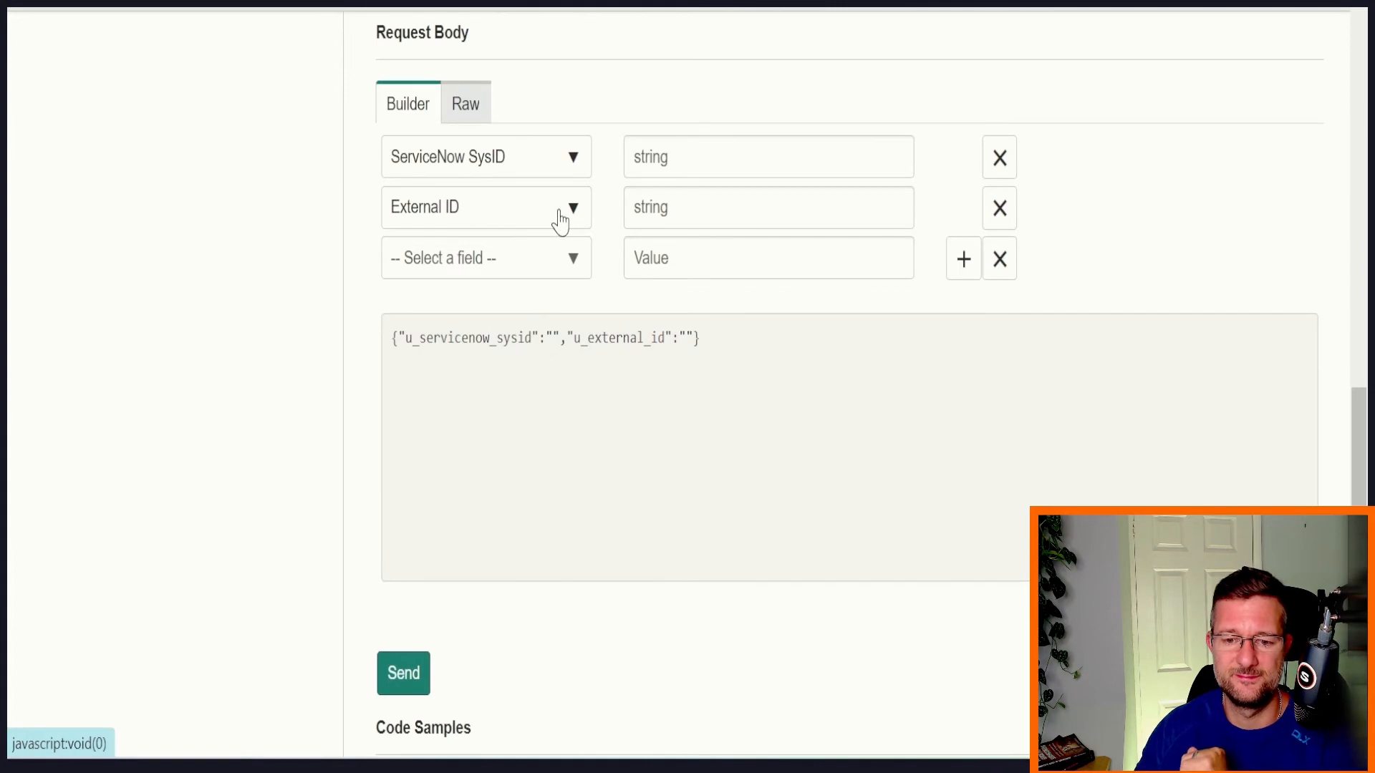
pyautogui.click(562, 215)
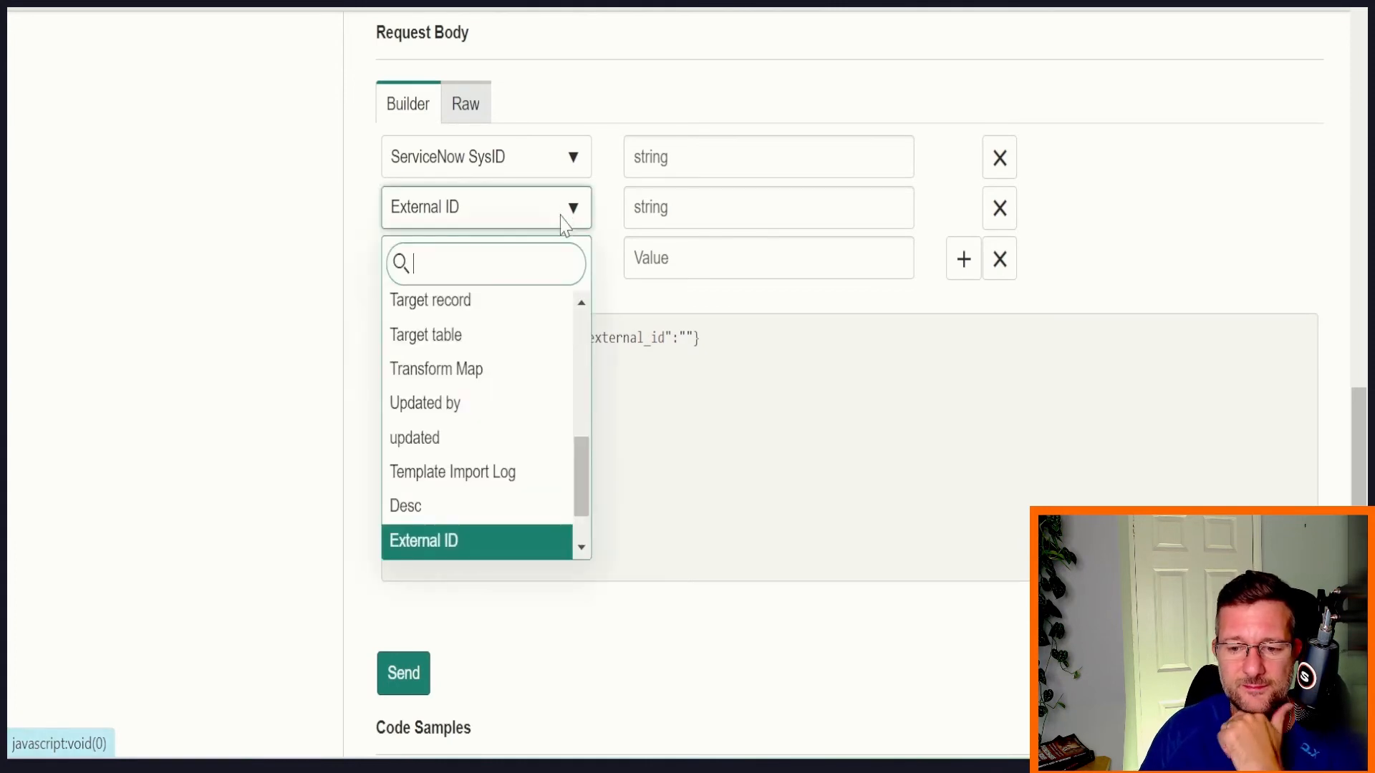
pyautogui.click(456, 542)
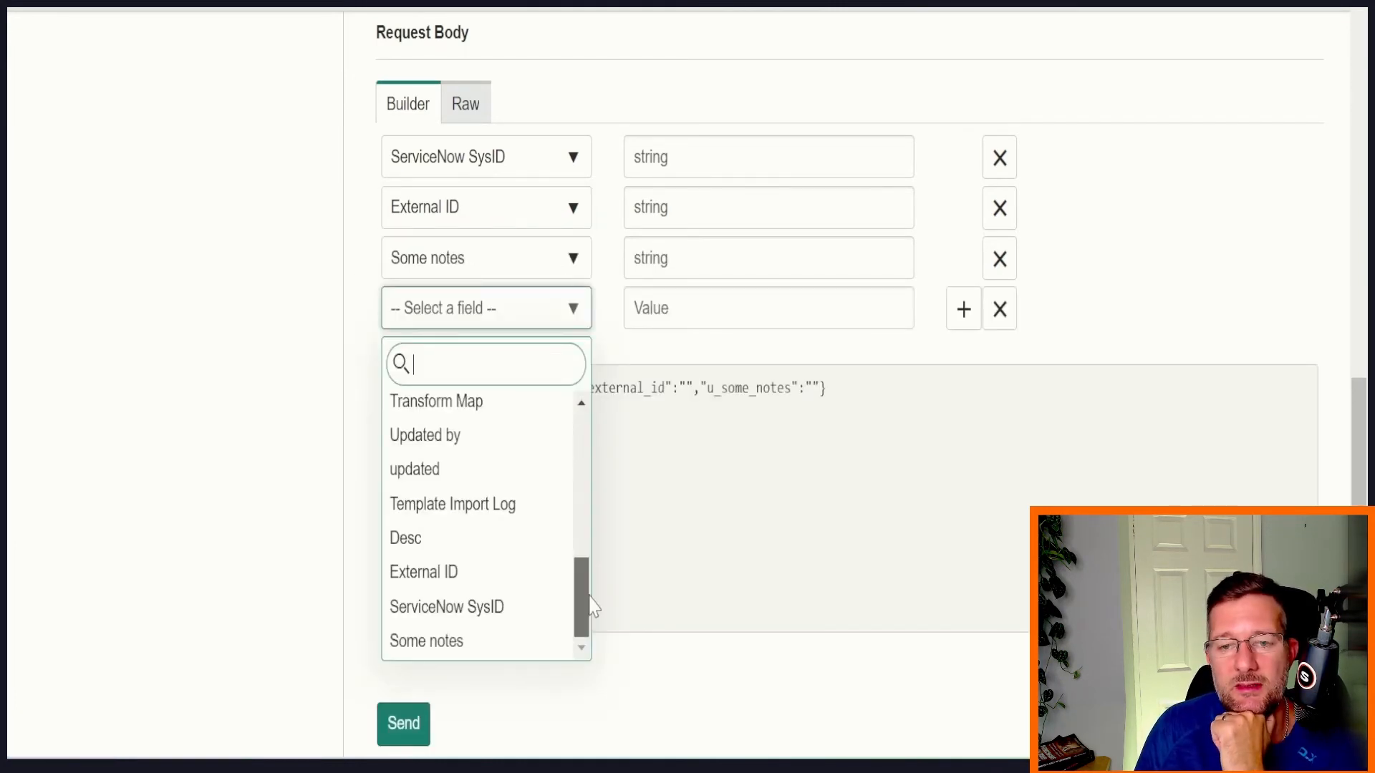
pyautogui.click(463, 539)
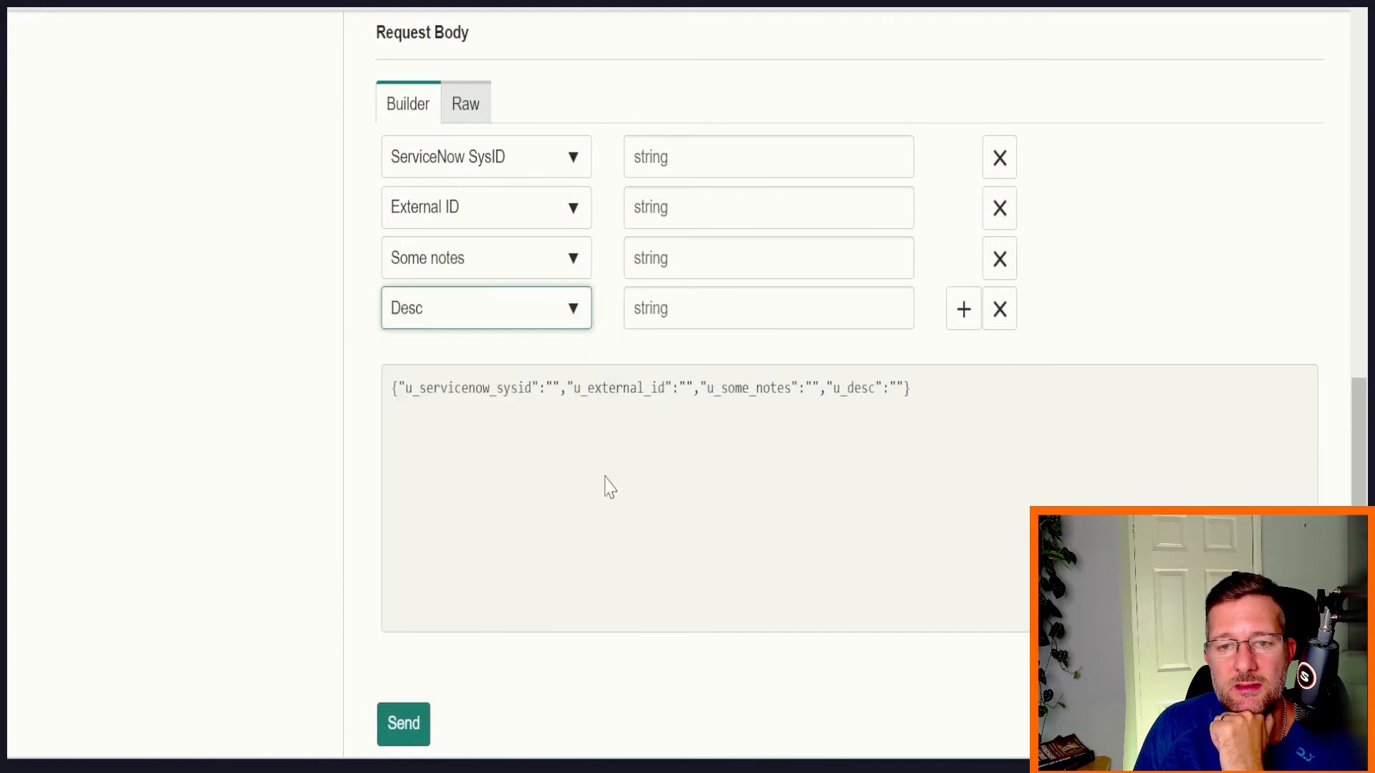
# Set the Desc field's value in the request body to "Change Short Desc".
pyautogui.click(768, 308)
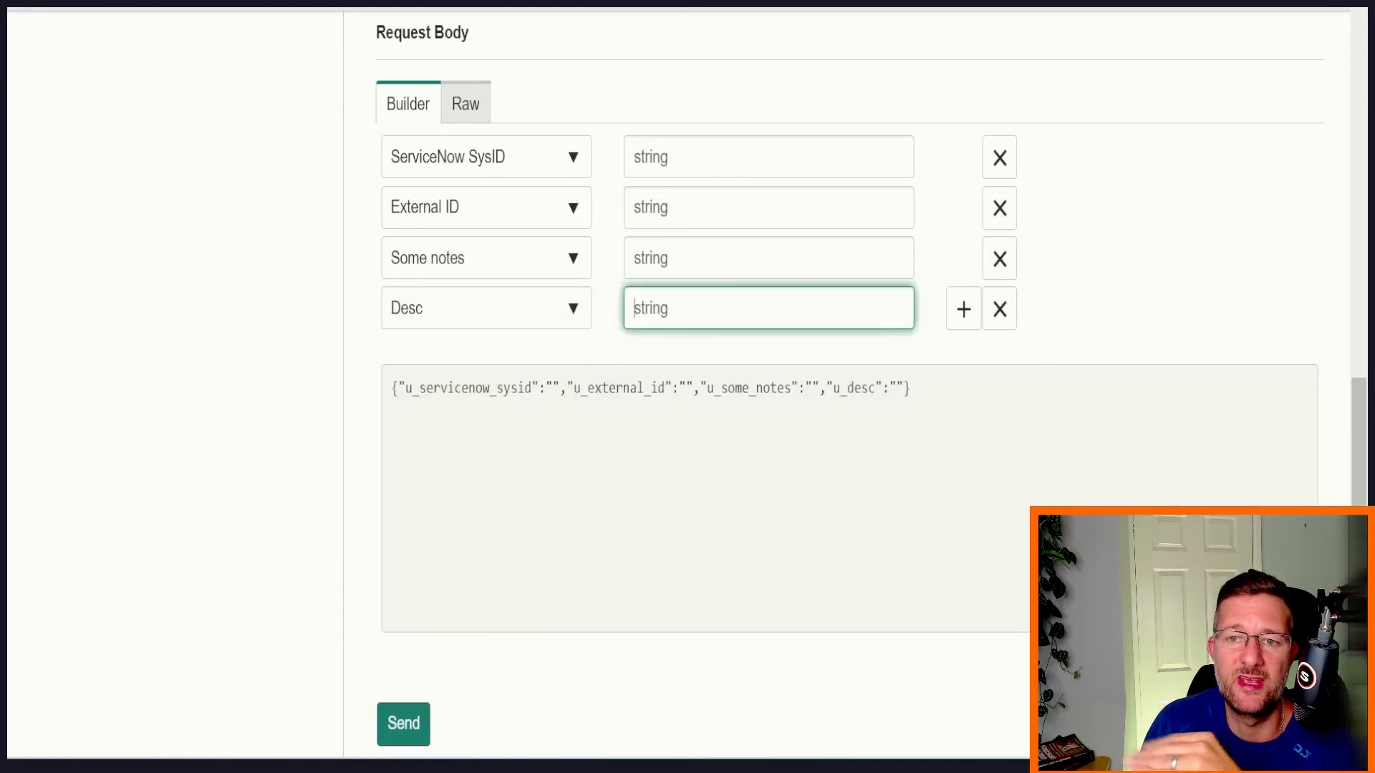
pyautogui.write('Change')
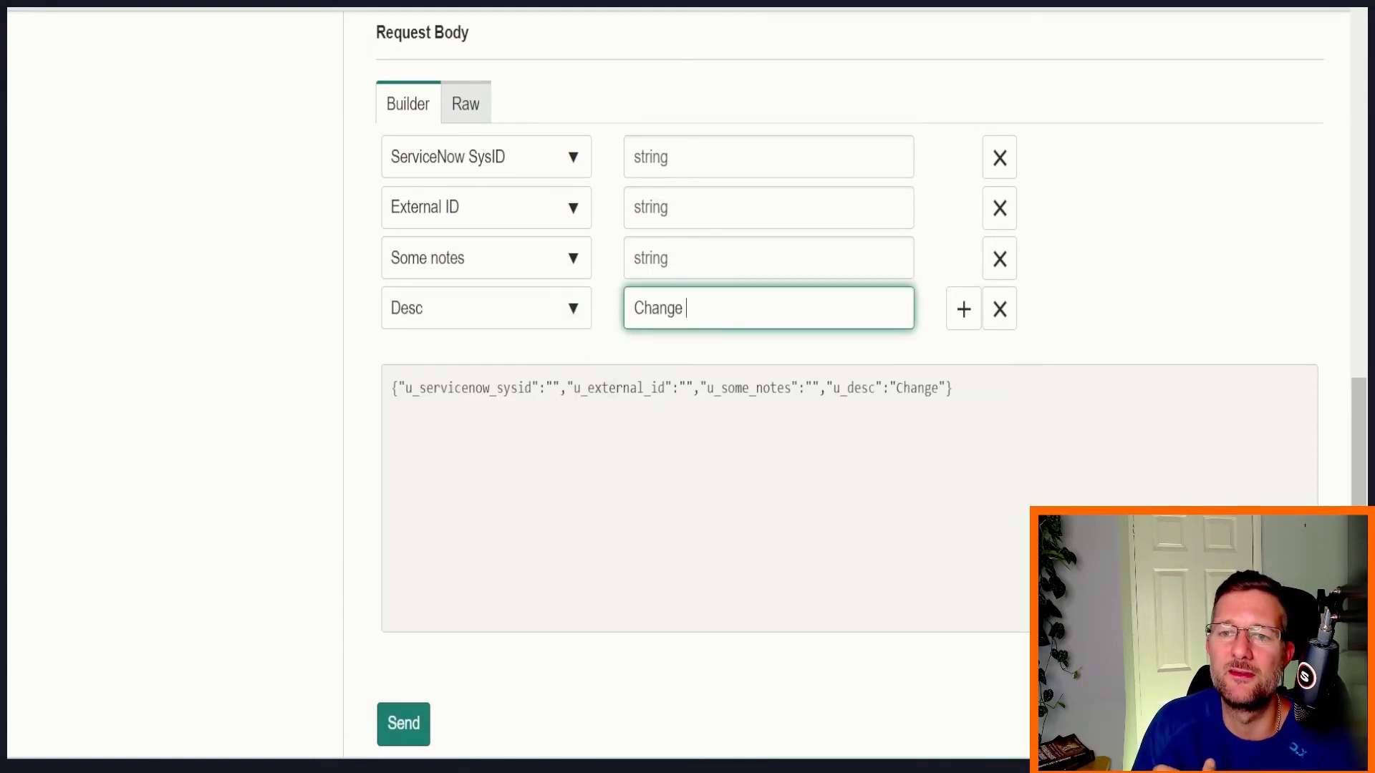
pyautogui.write(' Short Desc')
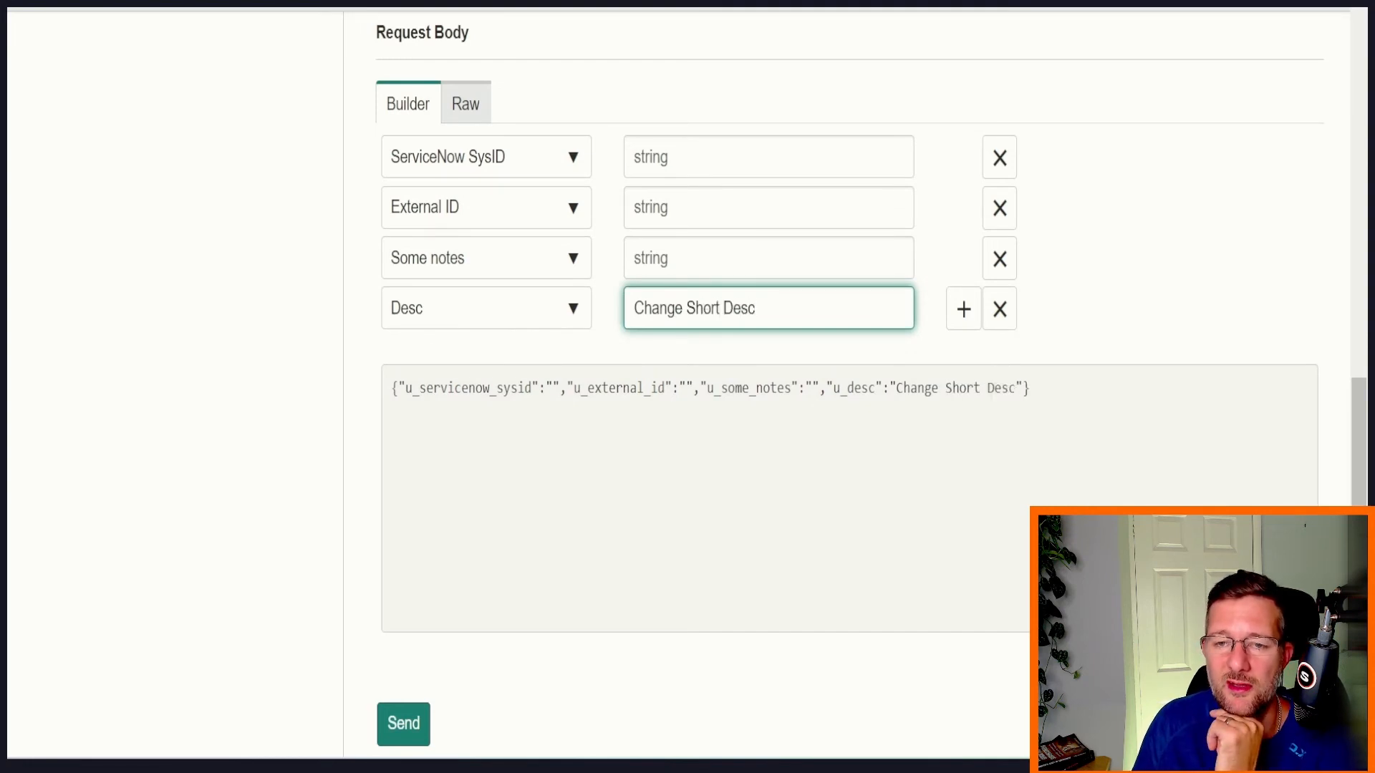
# Set the Some notes field's value in the request body to "Some notes to add in".
pyautogui.click(768, 258)
pyautogui.write('S')
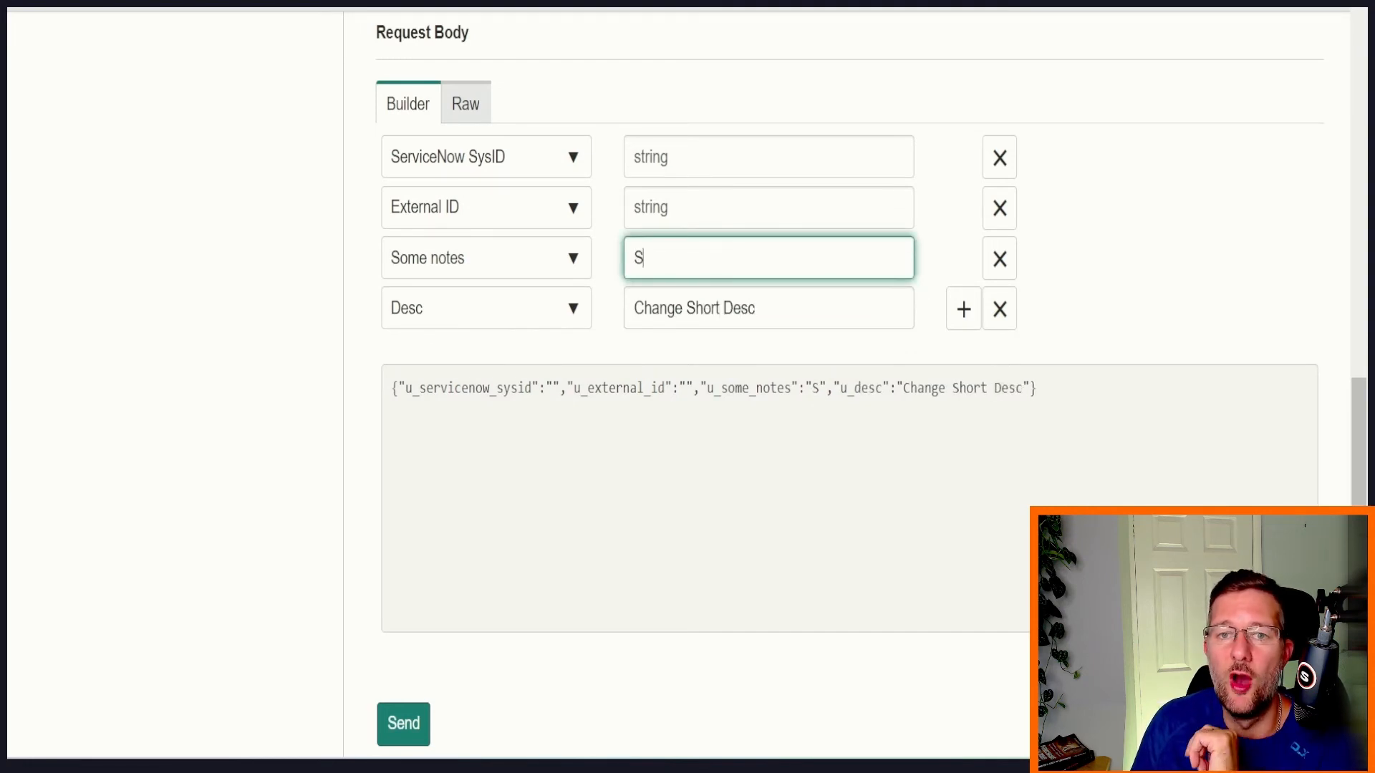
pyautogui.write('ome notes t')
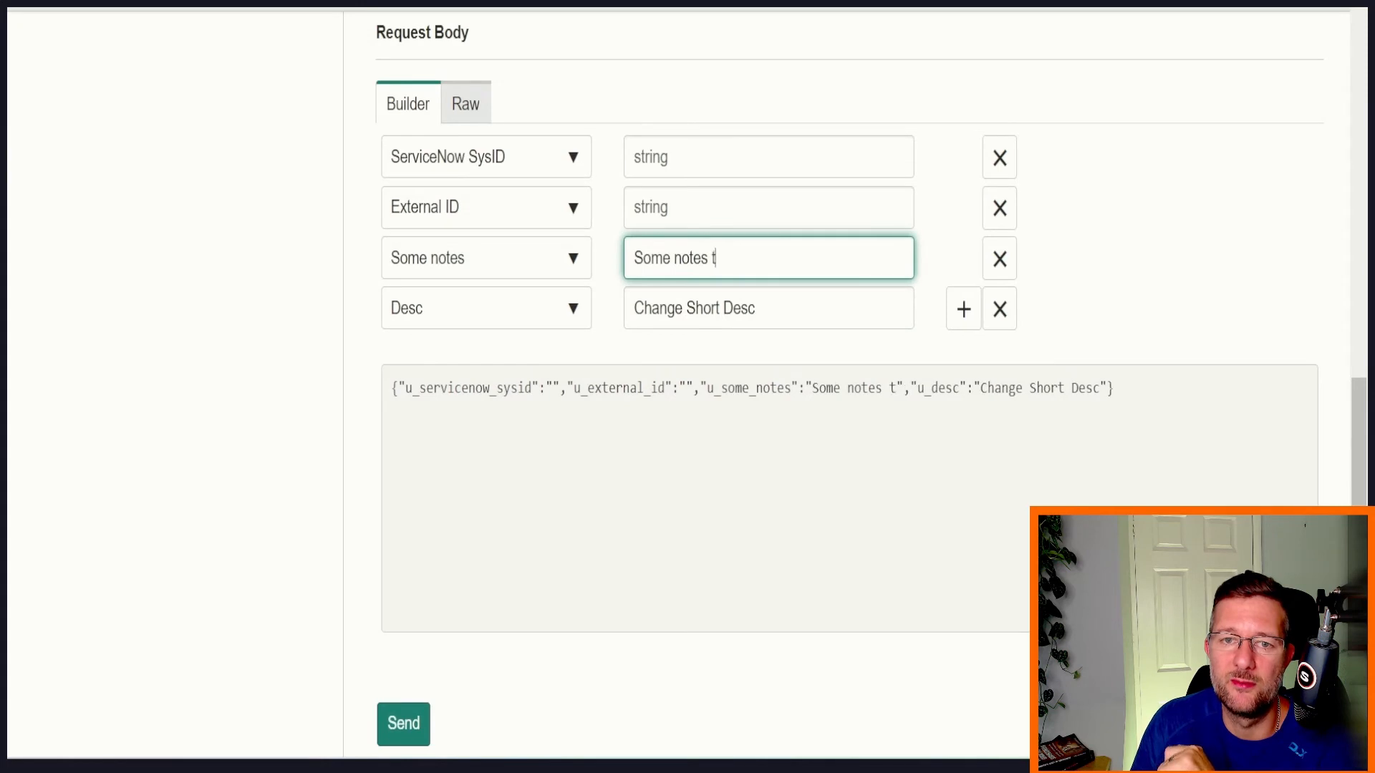
pyautogui.write('o add in')
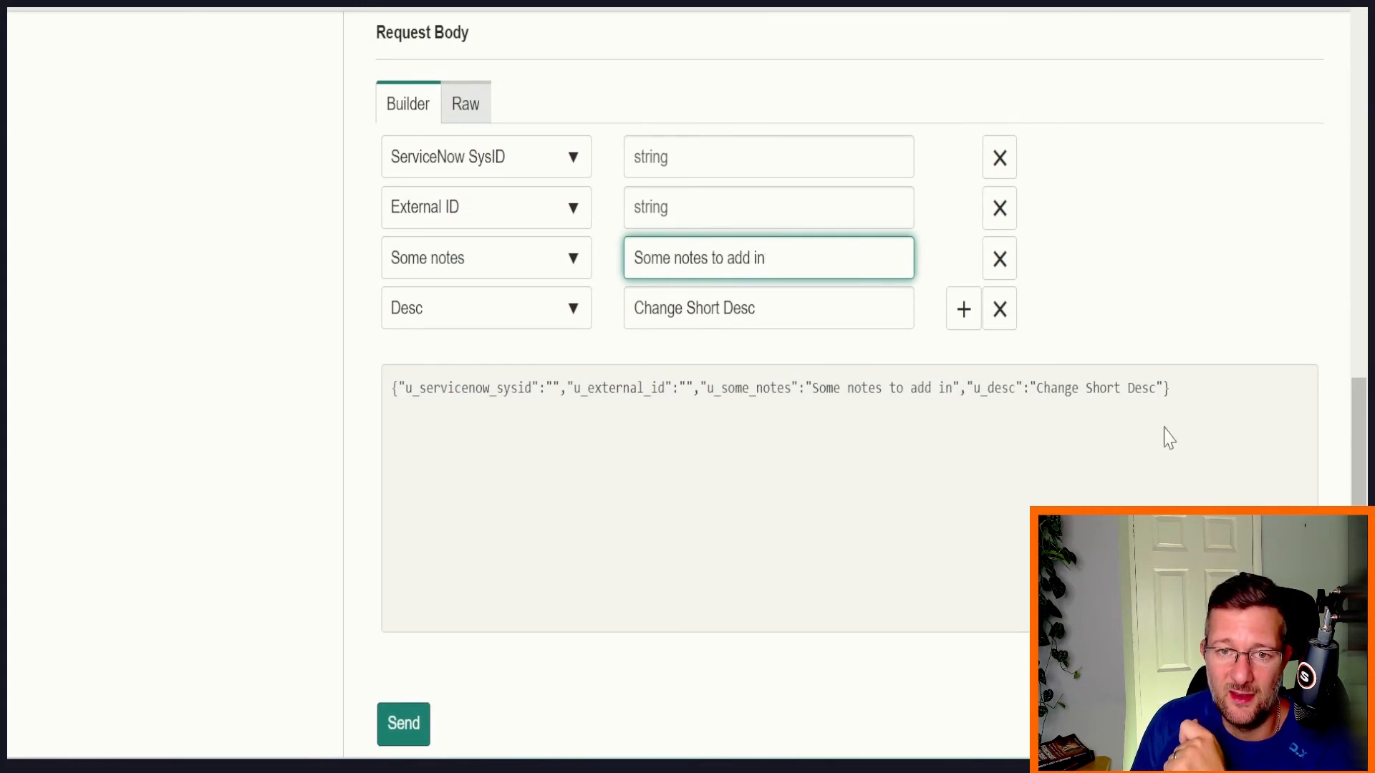
pyautogui.moveTo(1176, 394); pyautogui.dragTo(393, 420)
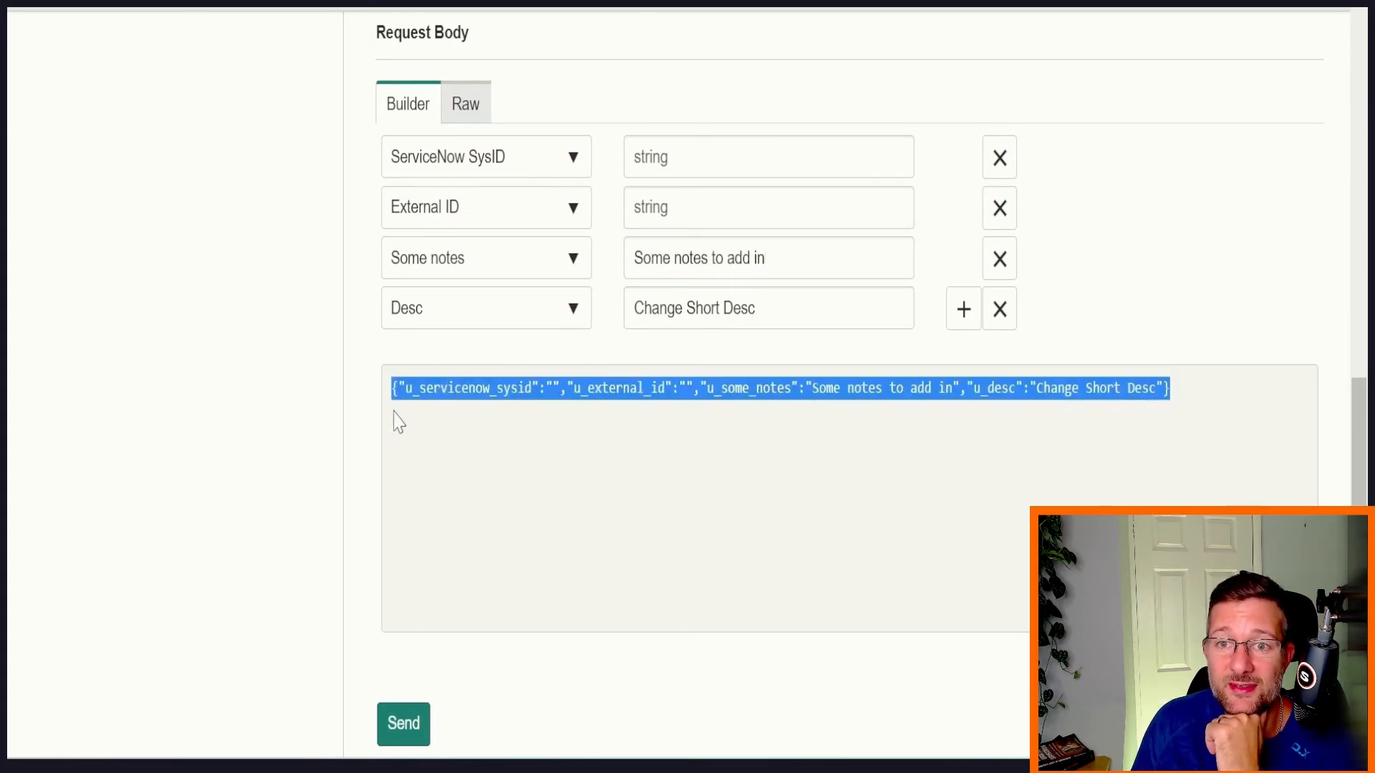
pyautogui.click(496, 474)
# Set the External ID field's value in the request body to "ABC123".
pyautogui.click(687, 207)
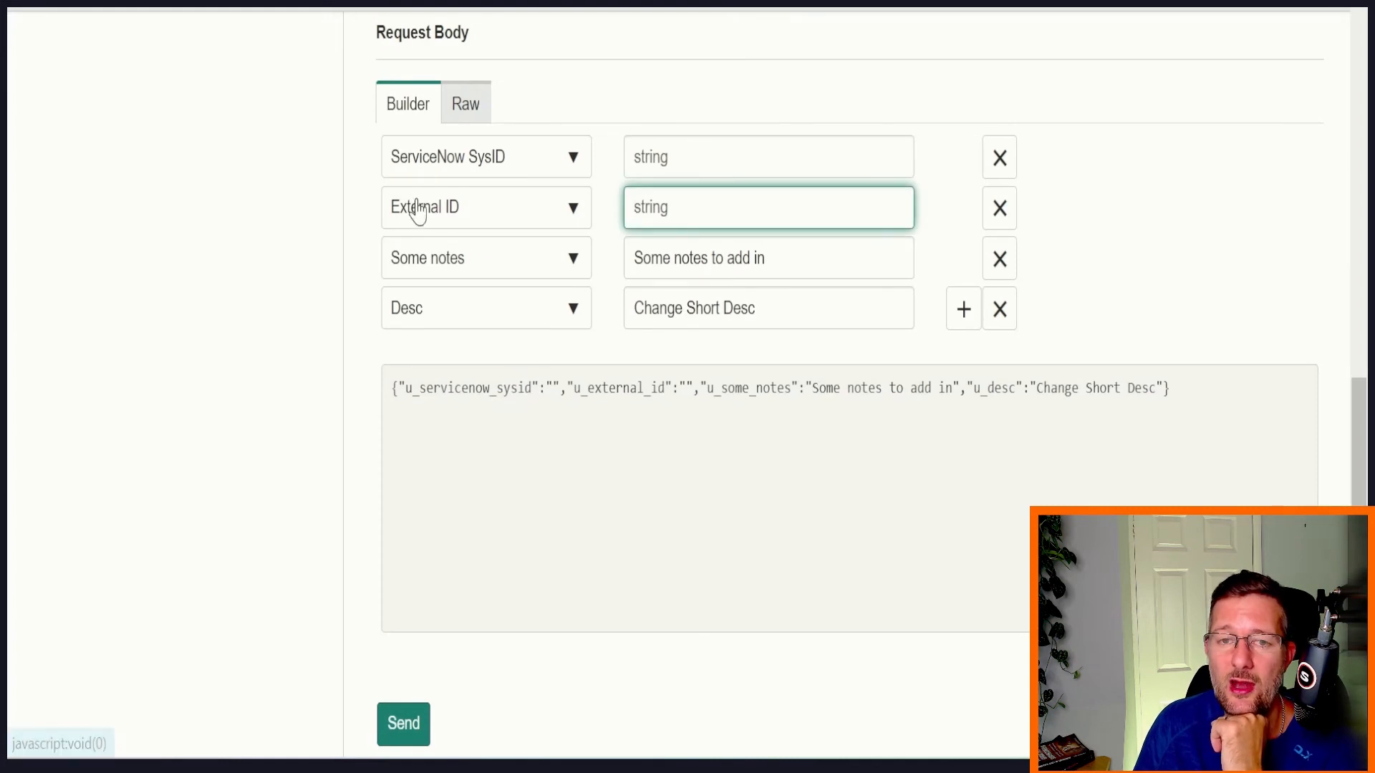
pyautogui.write('ABC123')
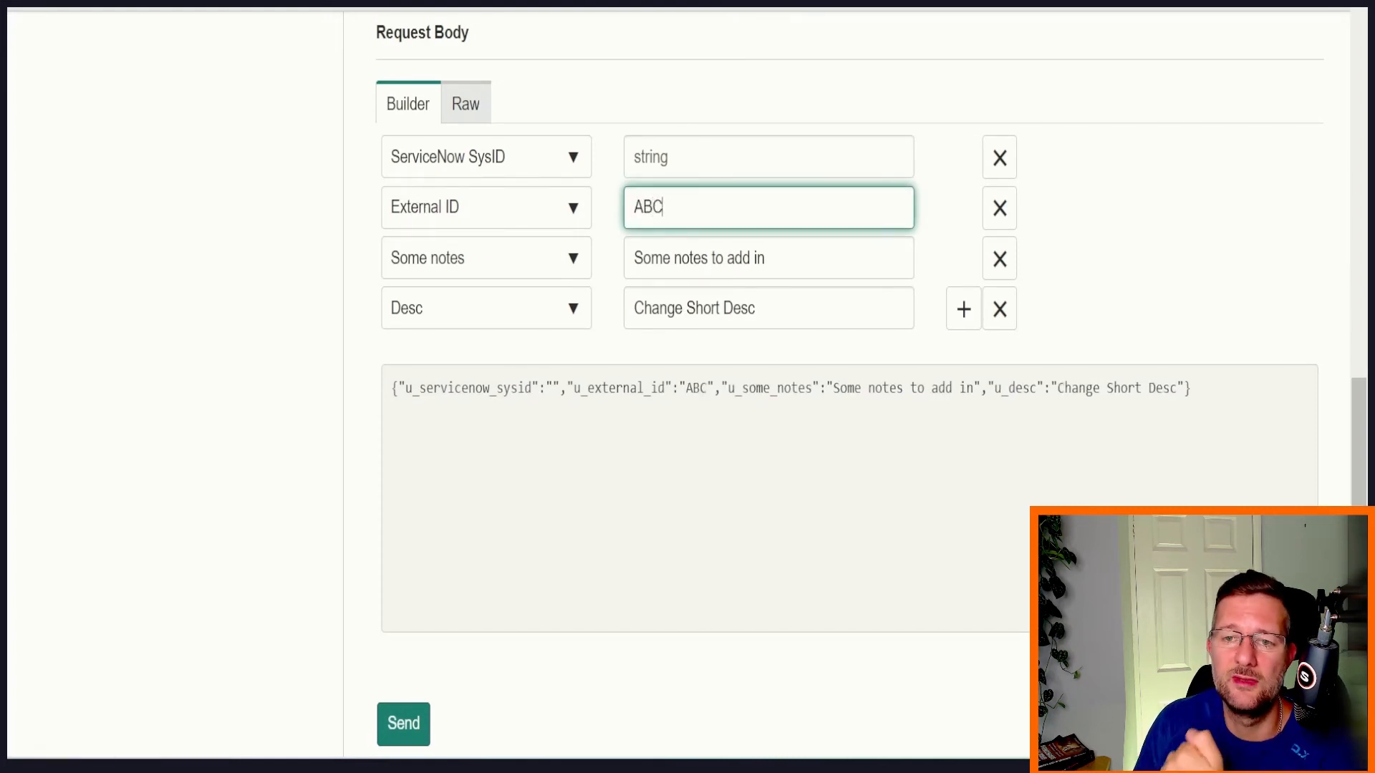
pyautogui.click(700, 235)
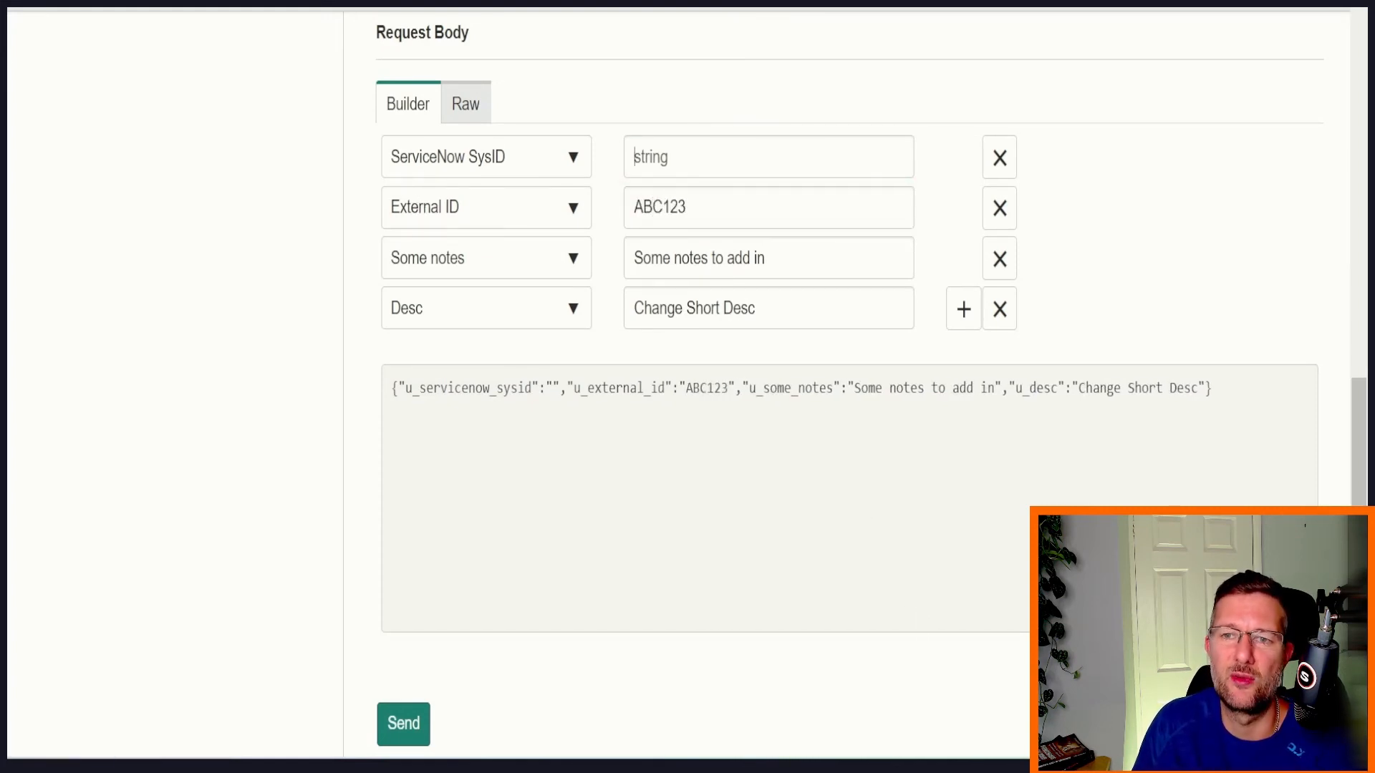
# Find the Incident module in the navigator and open the list of all incidents.
pyautogui.click(700, 158)
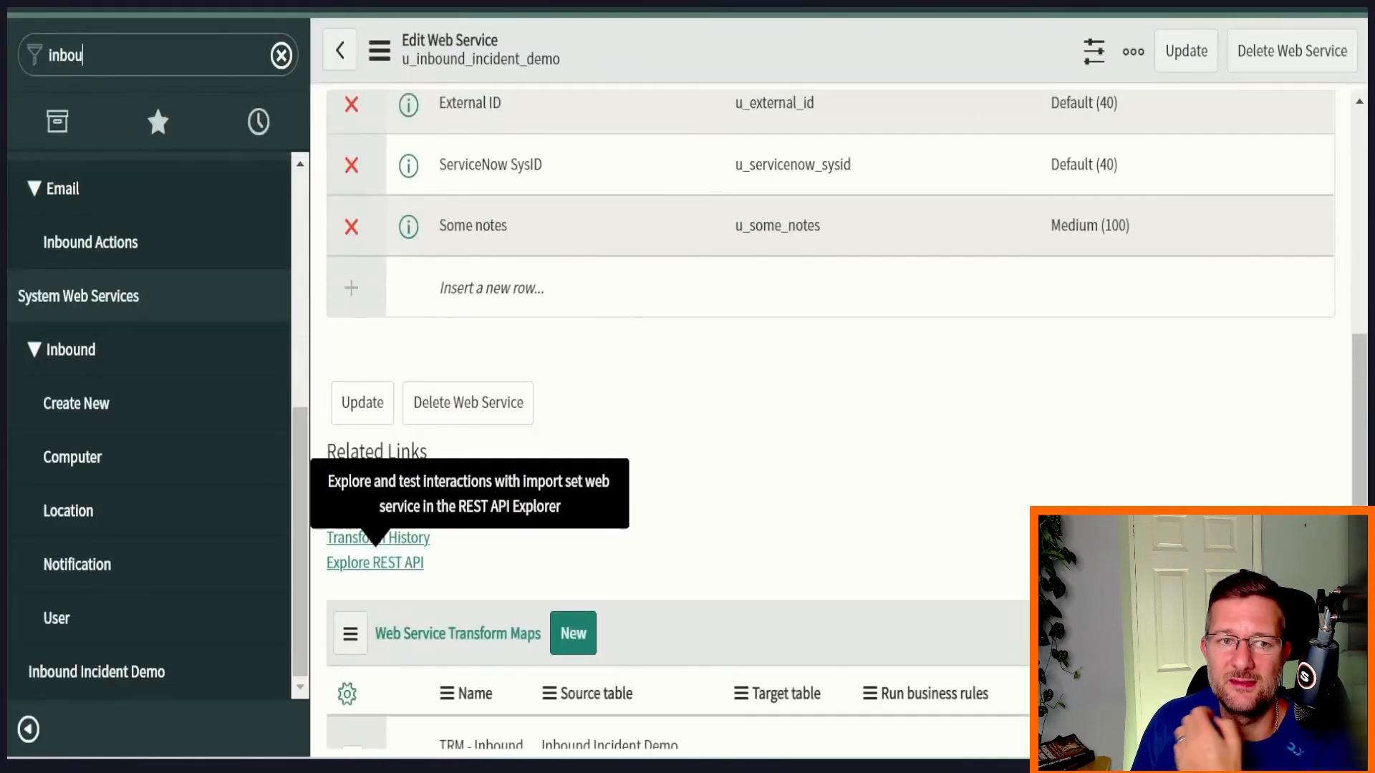
pyautogui.click(143, 54)
pyautogui.write('incident')
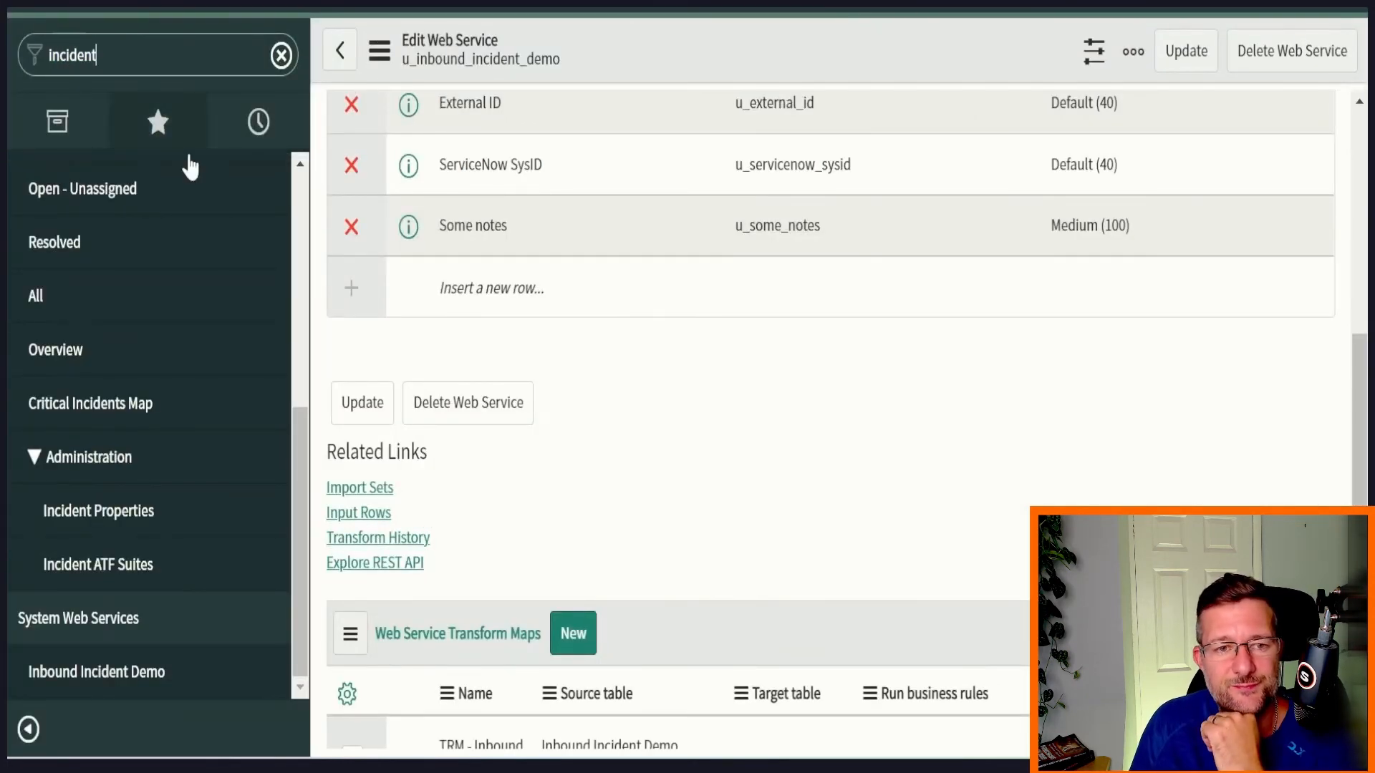
pyautogui.click(50, 293)
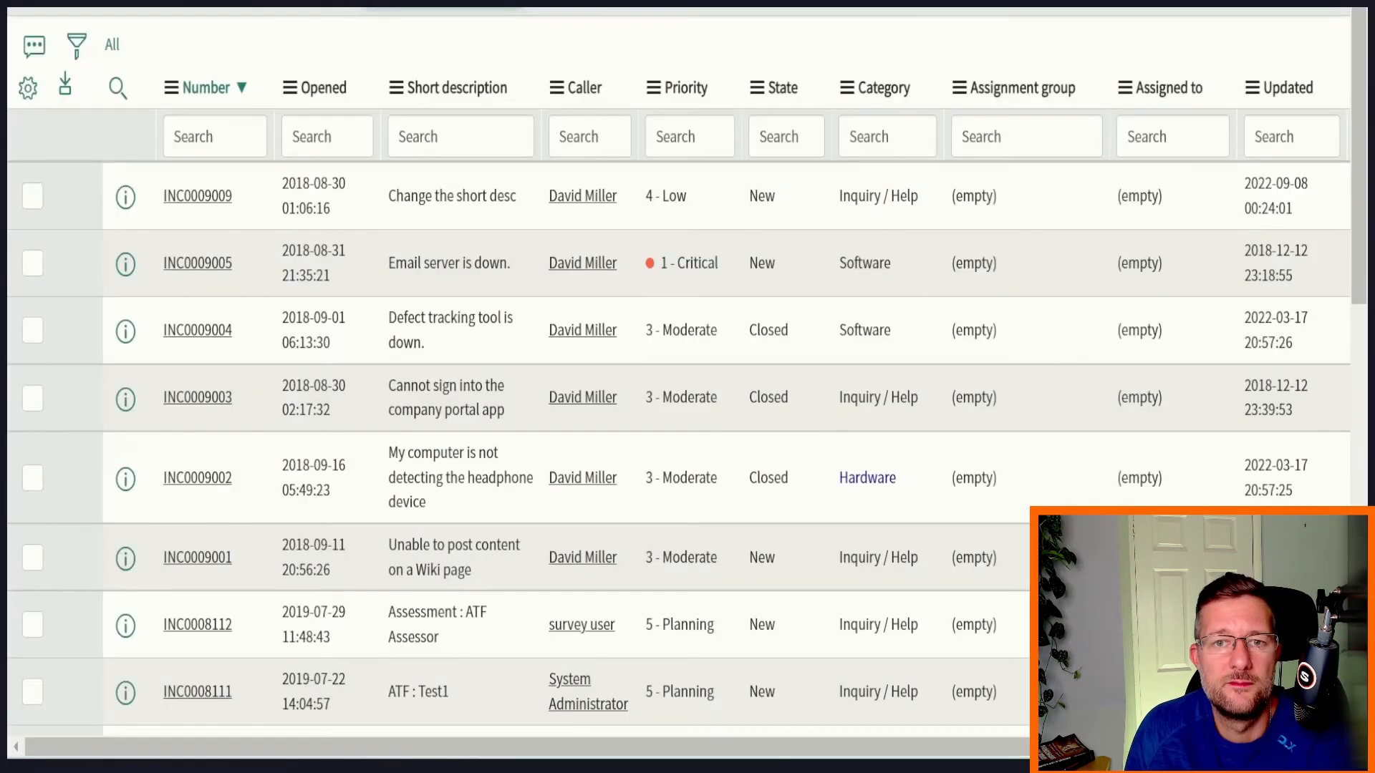
# Copy the sys_id of the "Email server is down." incident into the ServiceNow SysID field of the request body.
pyautogui.rightClick(240, 280)
pyautogui.click(322, 395)
pyautogui.hotkey('ctrl', 'Tab')
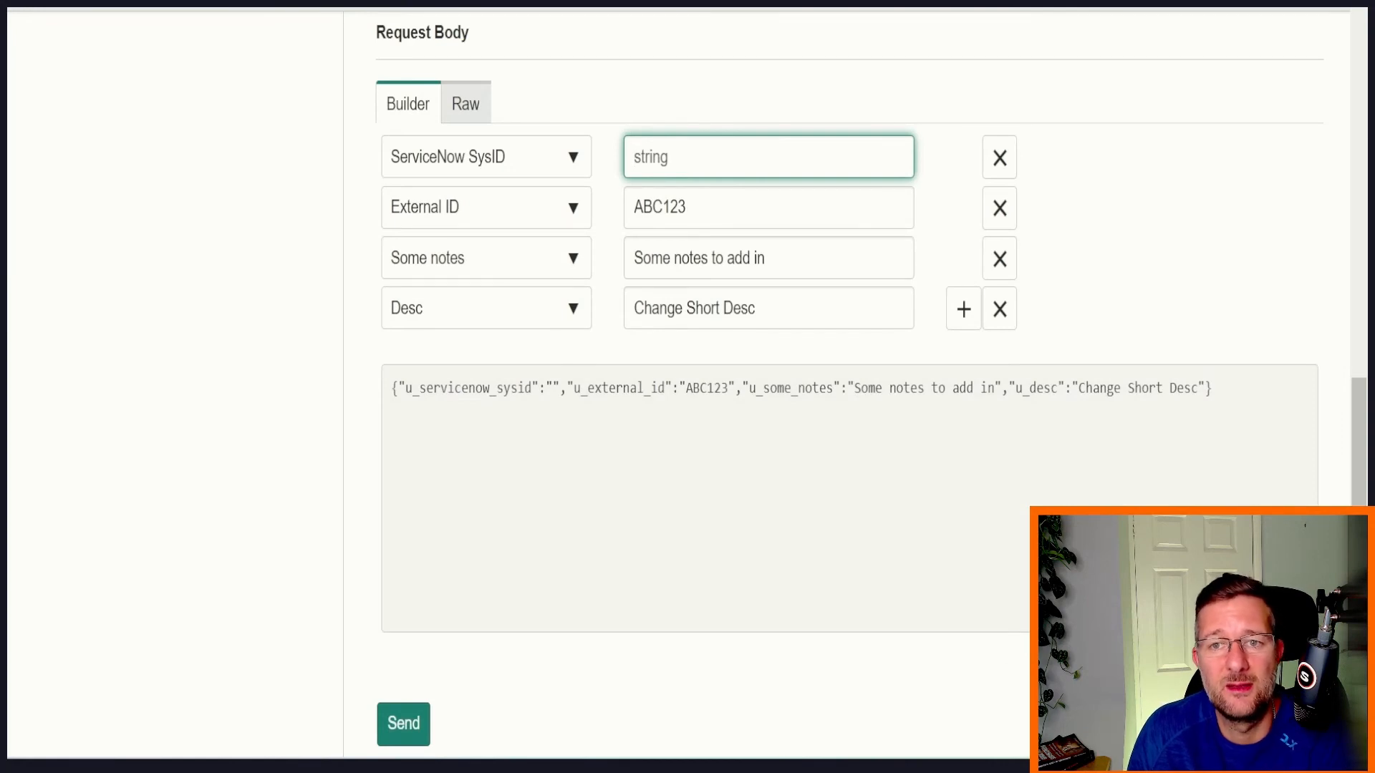
pyautogui.hotkey('ctrl', 'v')
pyautogui.doubleClick(820, 387)
pyautogui.click(437, 474)
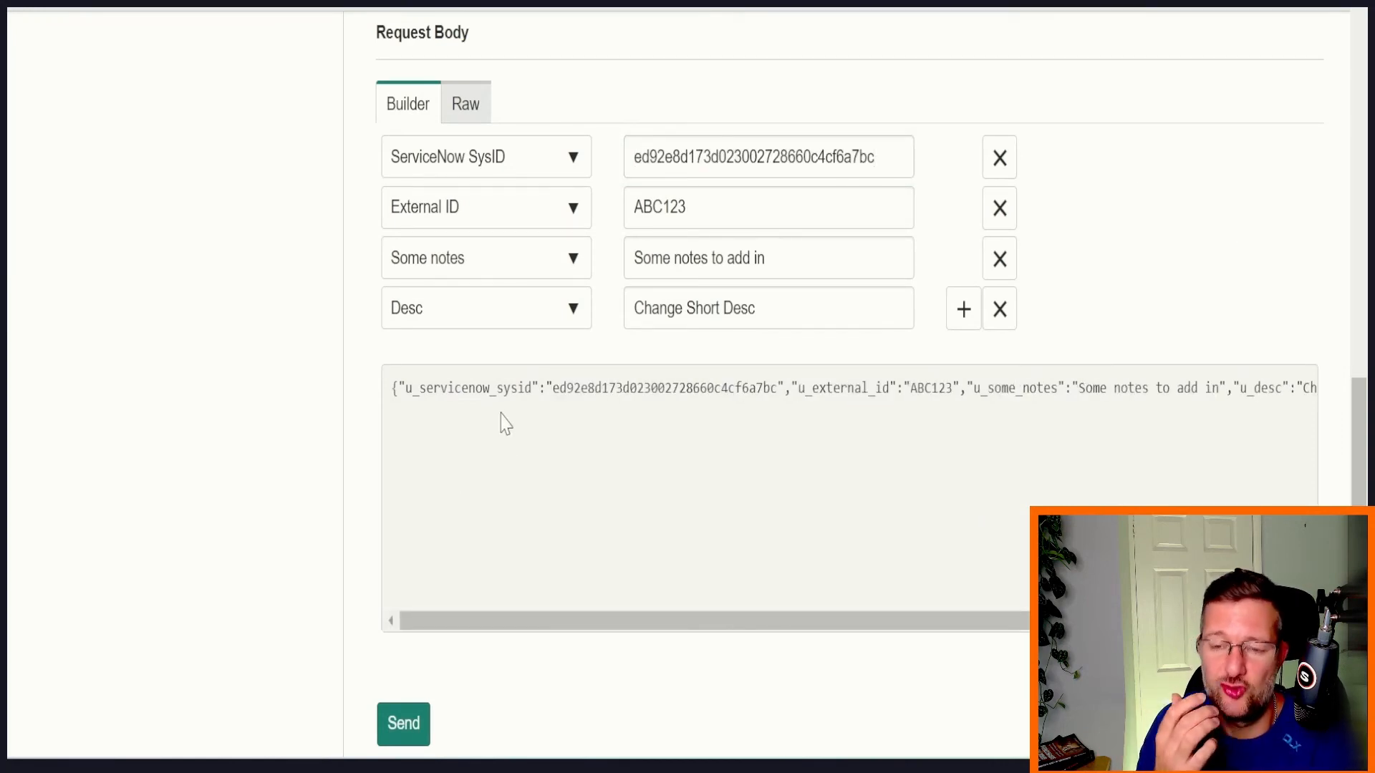
# Copy the JSON generated by the builder and paste it into the raw request body.
pyautogui.doubleClick(469, 387)
pyautogui.hotkey('ctrl', 'a')
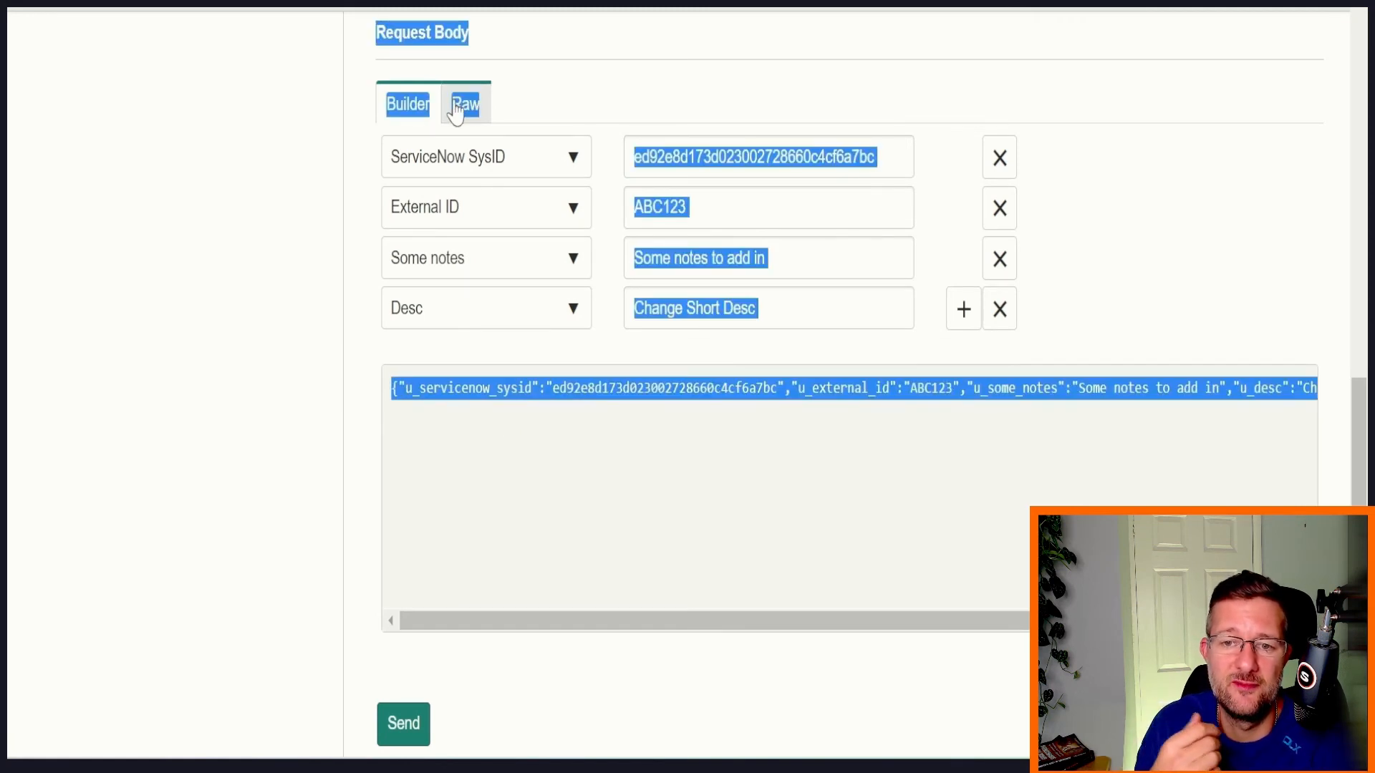
pyautogui.click(589, 62)
pyautogui.moveTo(392, 394); pyautogui.dragTo(1359, 430)
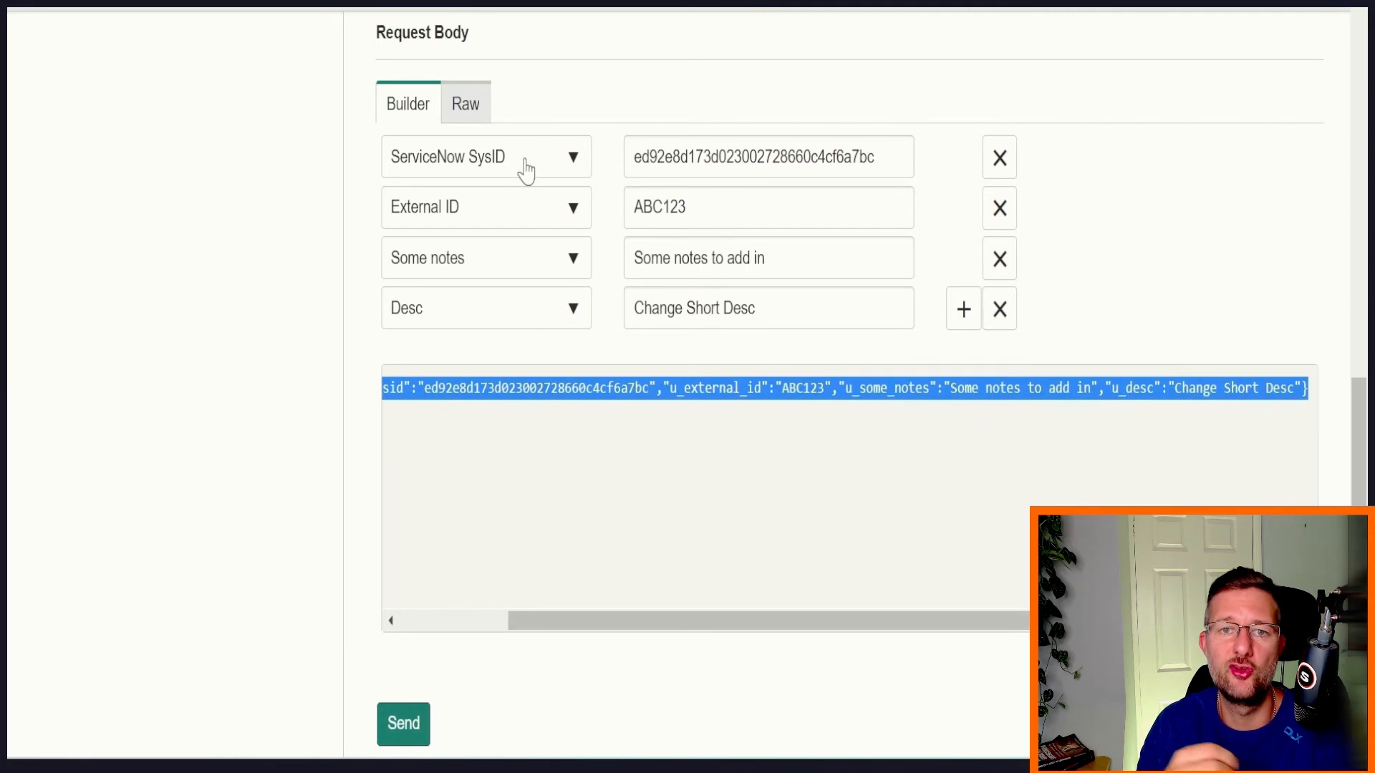
pyautogui.click(466, 104)
pyautogui.hotkey('ctrl', 'v')
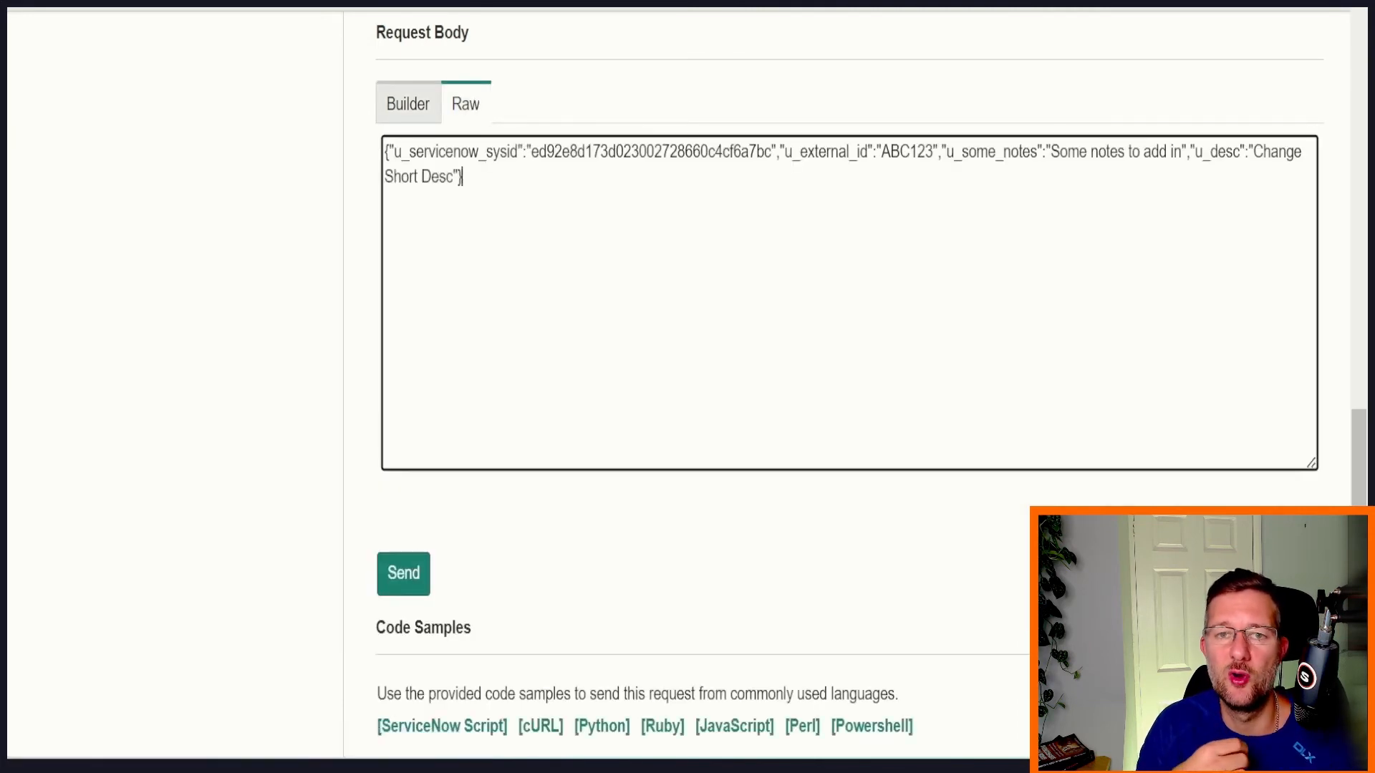
# Clear the pasted JSON from the raw request body and return to the builder.
pyautogui.moveTo(464, 179); pyautogui.dragTo(372, 133)
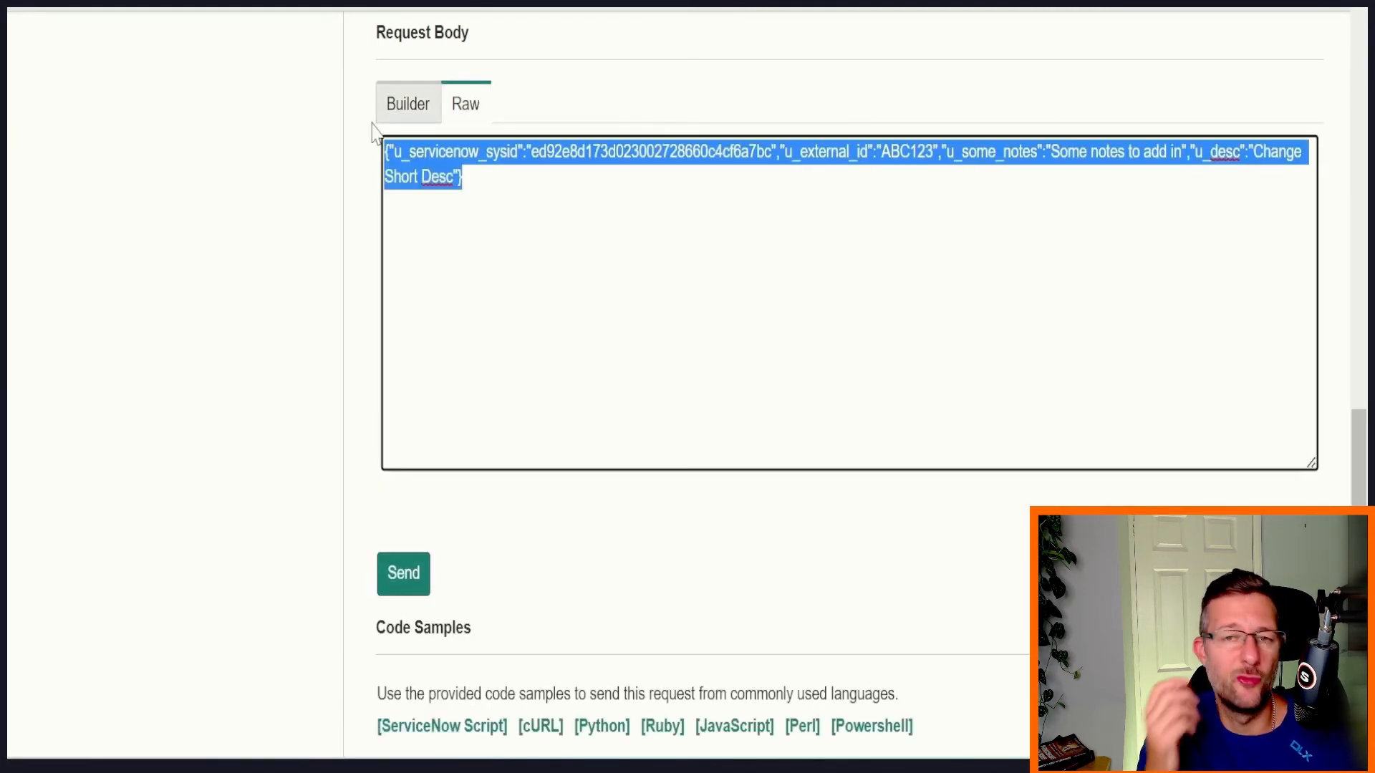
pyautogui.press('BackSpace')
pyautogui.click(406, 103)
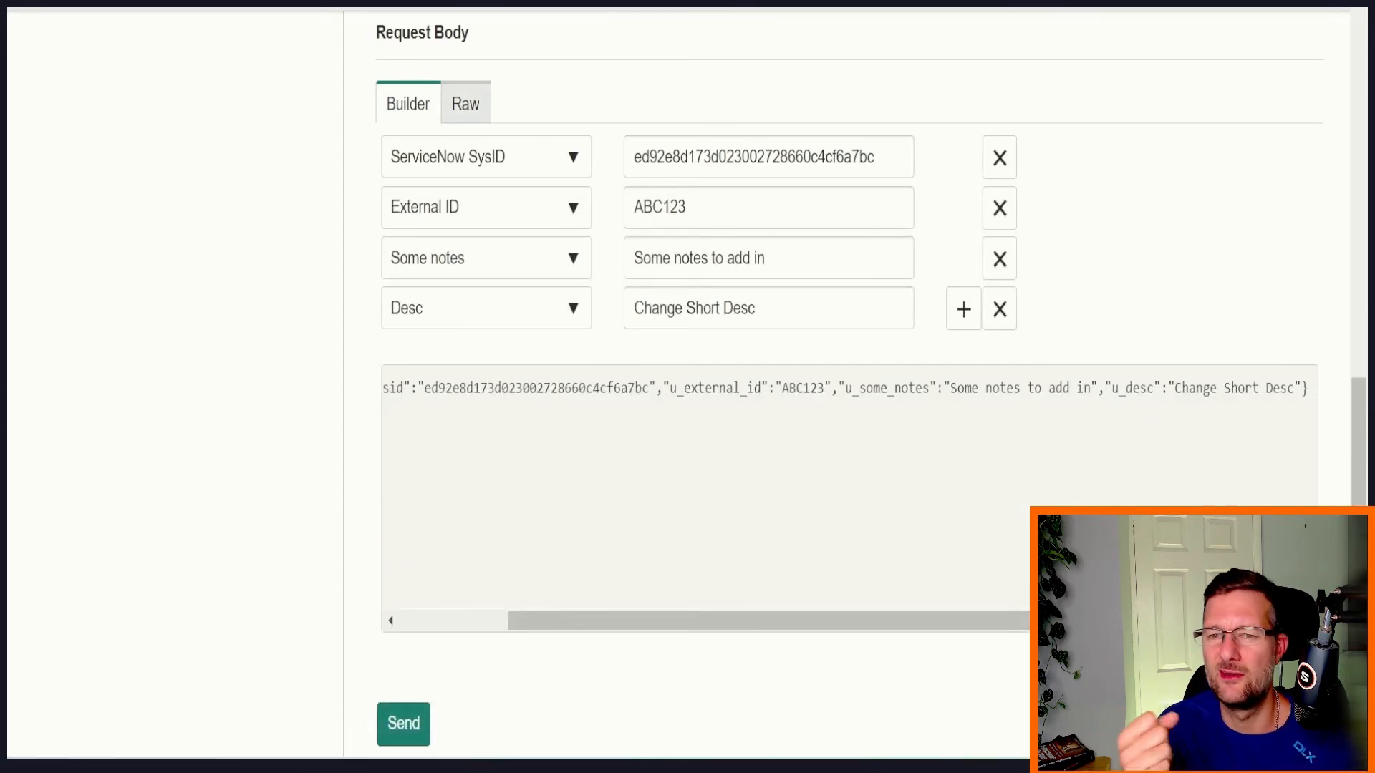
# Send the POST request built from the four fields and review the response body for the affected incident.
pyautogui.scroll(-2, 1237, 400)
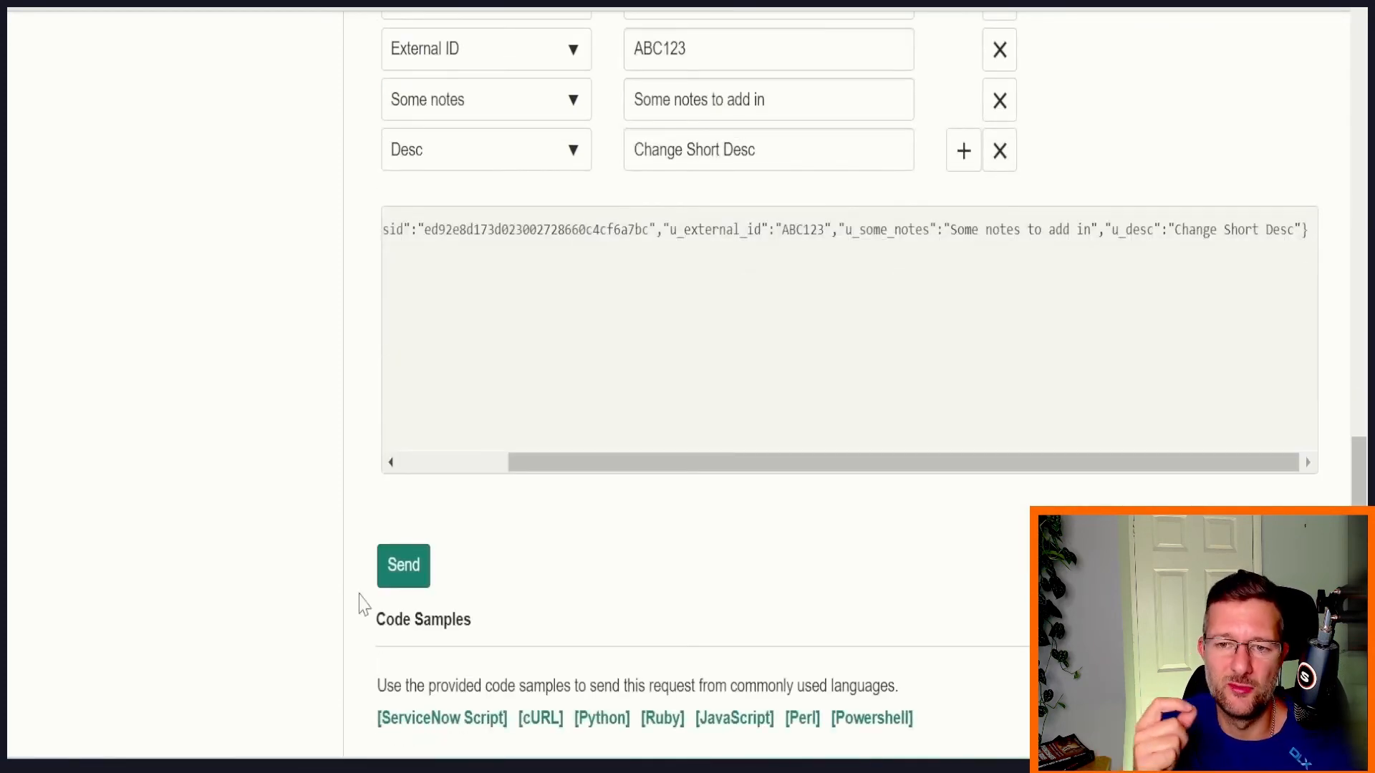
pyautogui.click(407, 593)
pyautogui.click(814, 83)
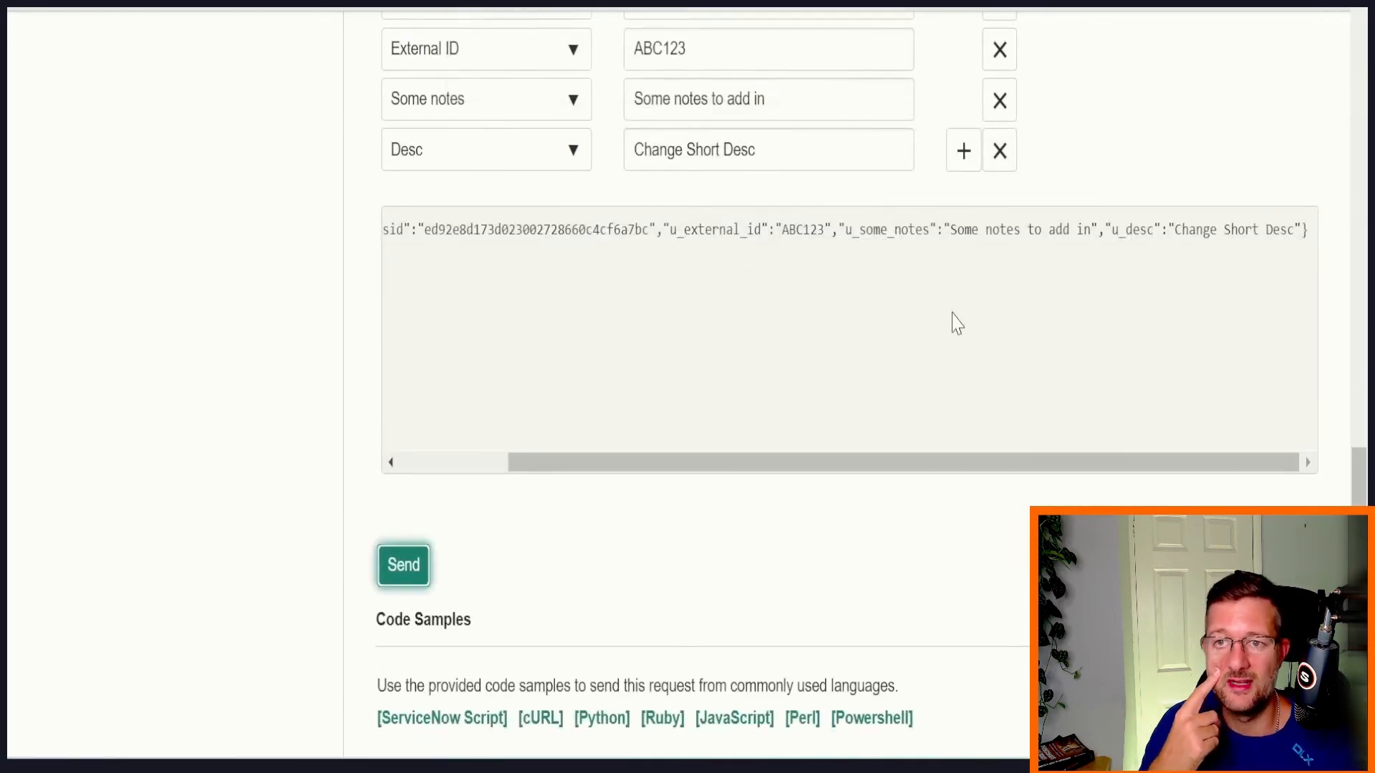
pyautogui.scroll(-20, 1275, 330)
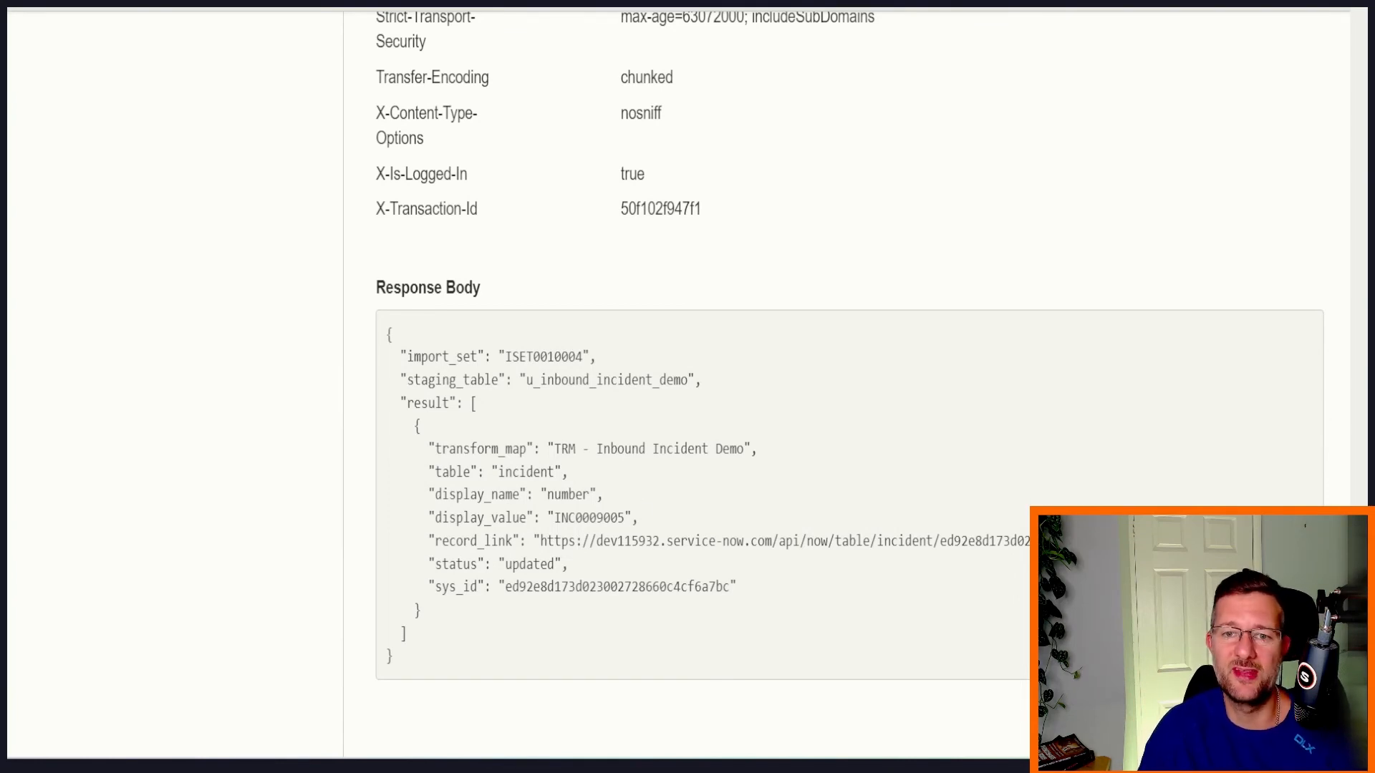
pyautogui.doubleClick(590, 518)
pyautogui.click(778, 588)
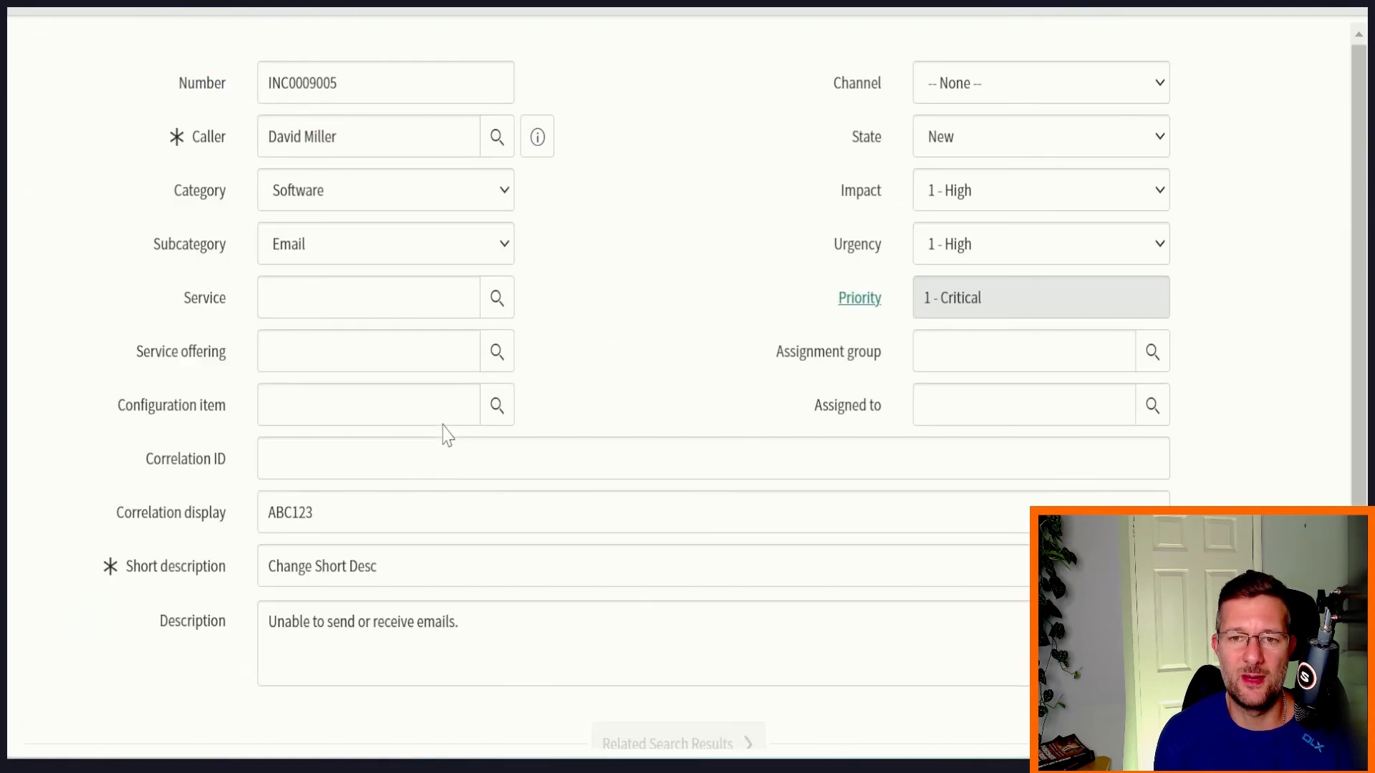
# Check the incident's correlation display, short description, description and work notes against the values sent in the request.
pyautogui.scroll(-2, 445, 436)
pyautogui.moveTo(270, 366); pyautogui.dragTo(305, 367)
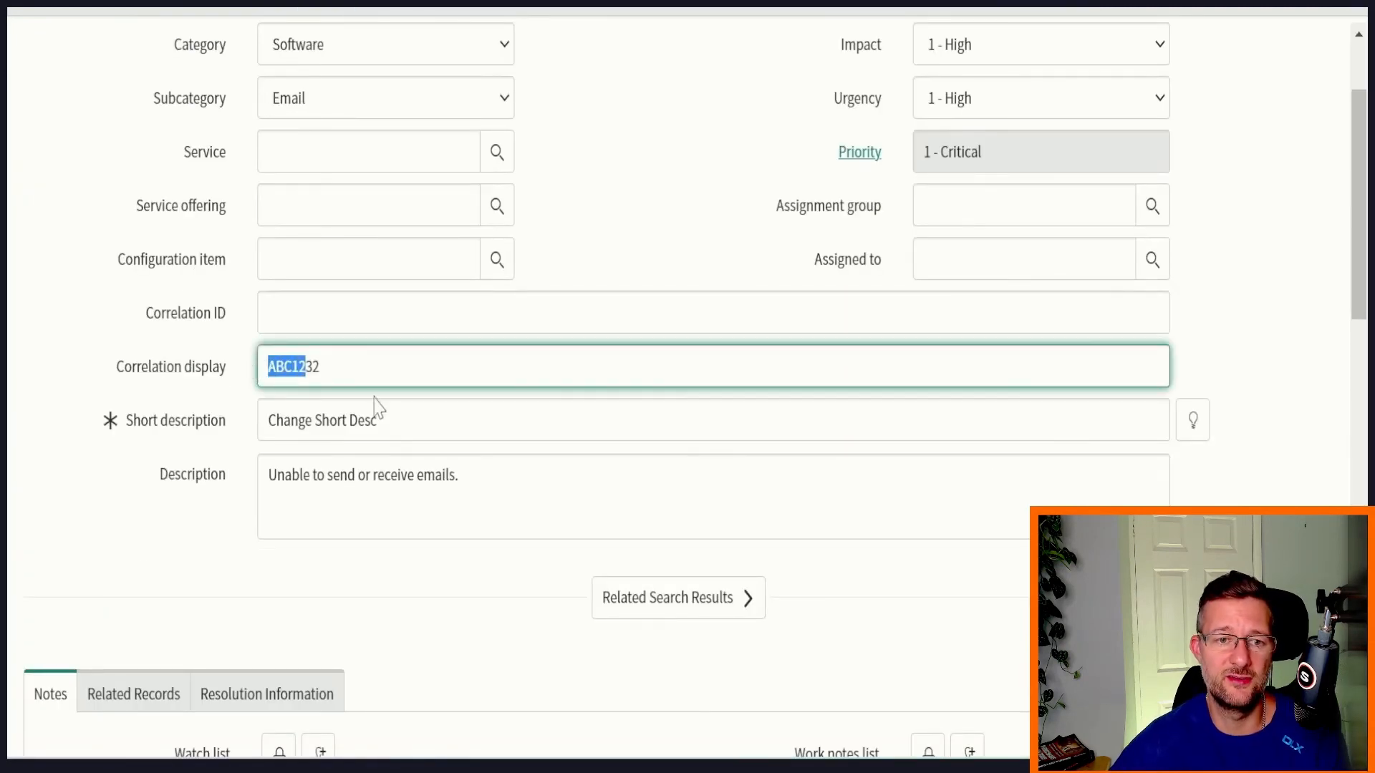
pyautogui.click(365, 420)
pyautogui.moveTo(390, 475); pyautogui.dragTo(434, 475)
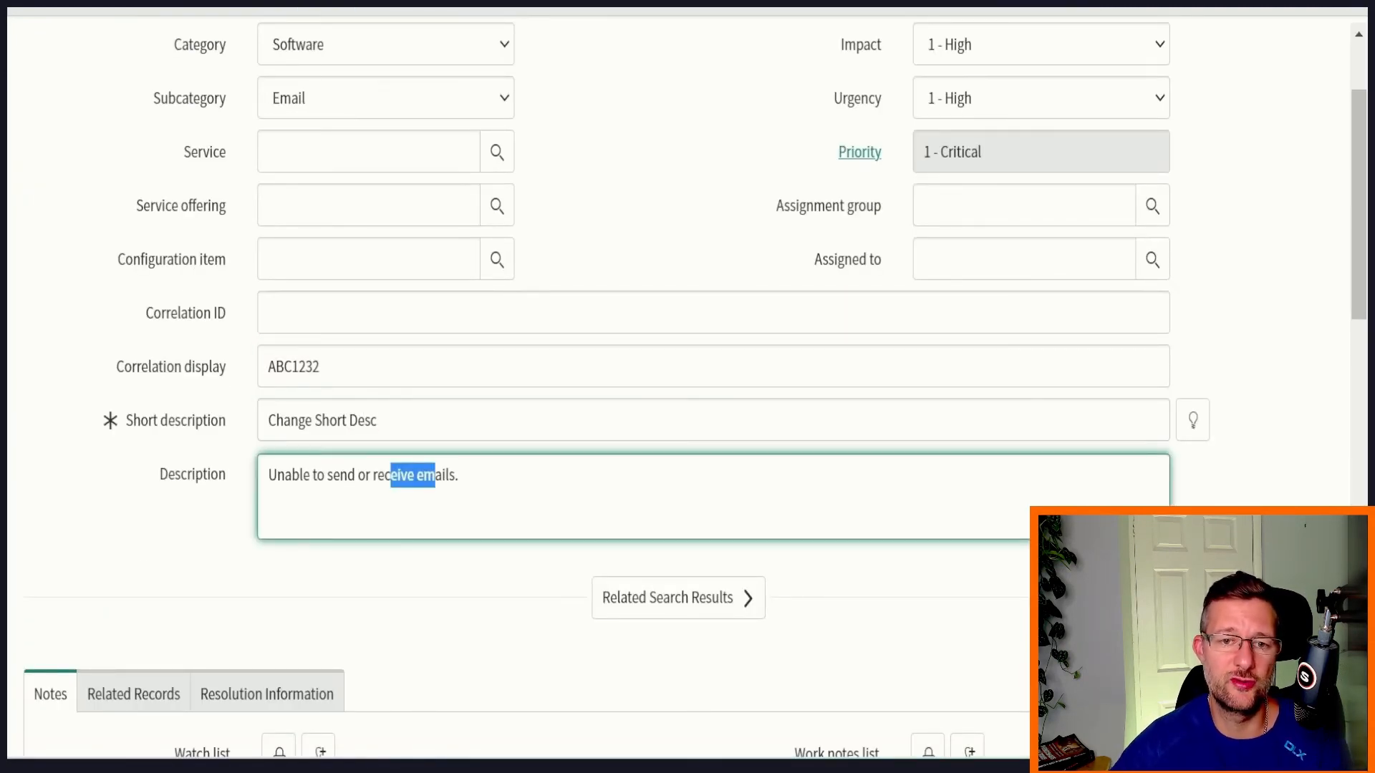
pyautogui.moveTo(390, 421); pyautogui.dragTo(267, 421)
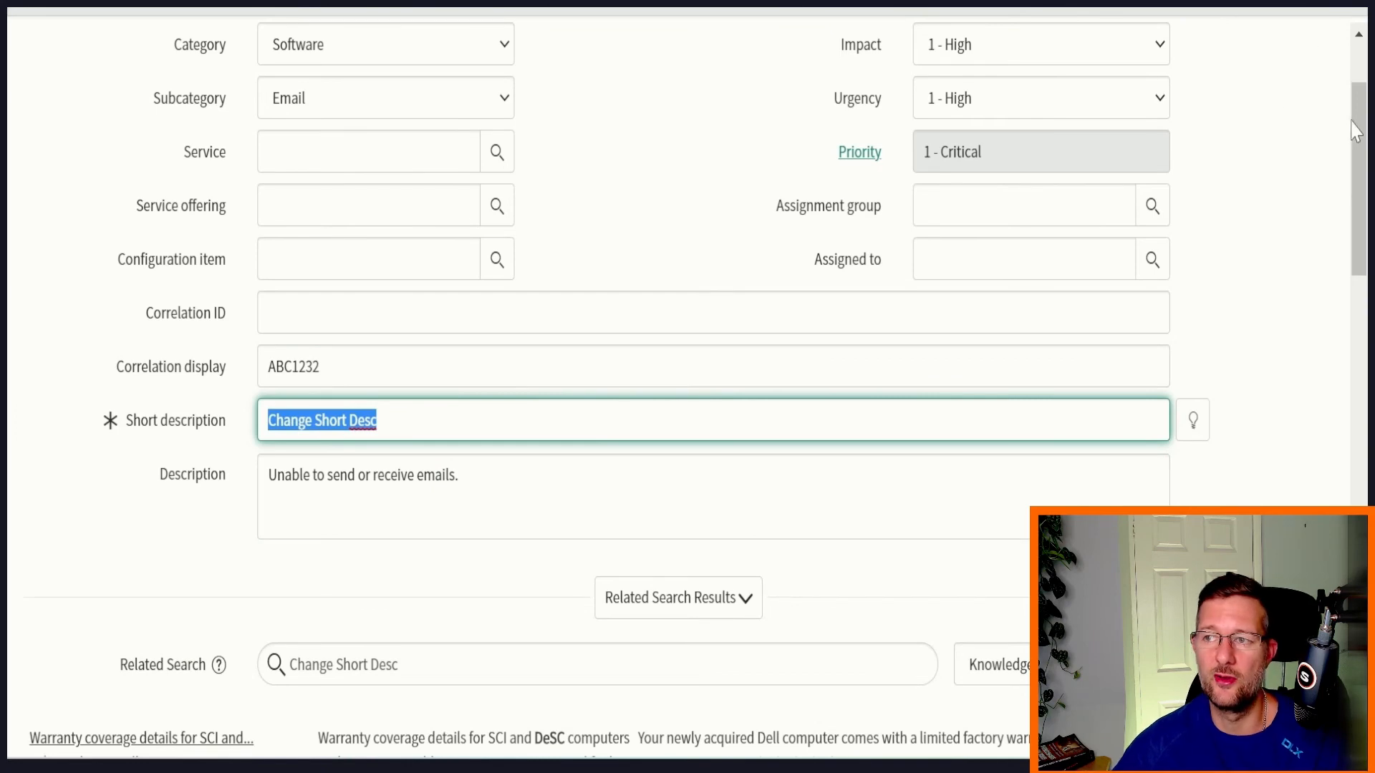
pyautogui.moveTo(1363, 147); pyautogui.dragTo(1356, 385)
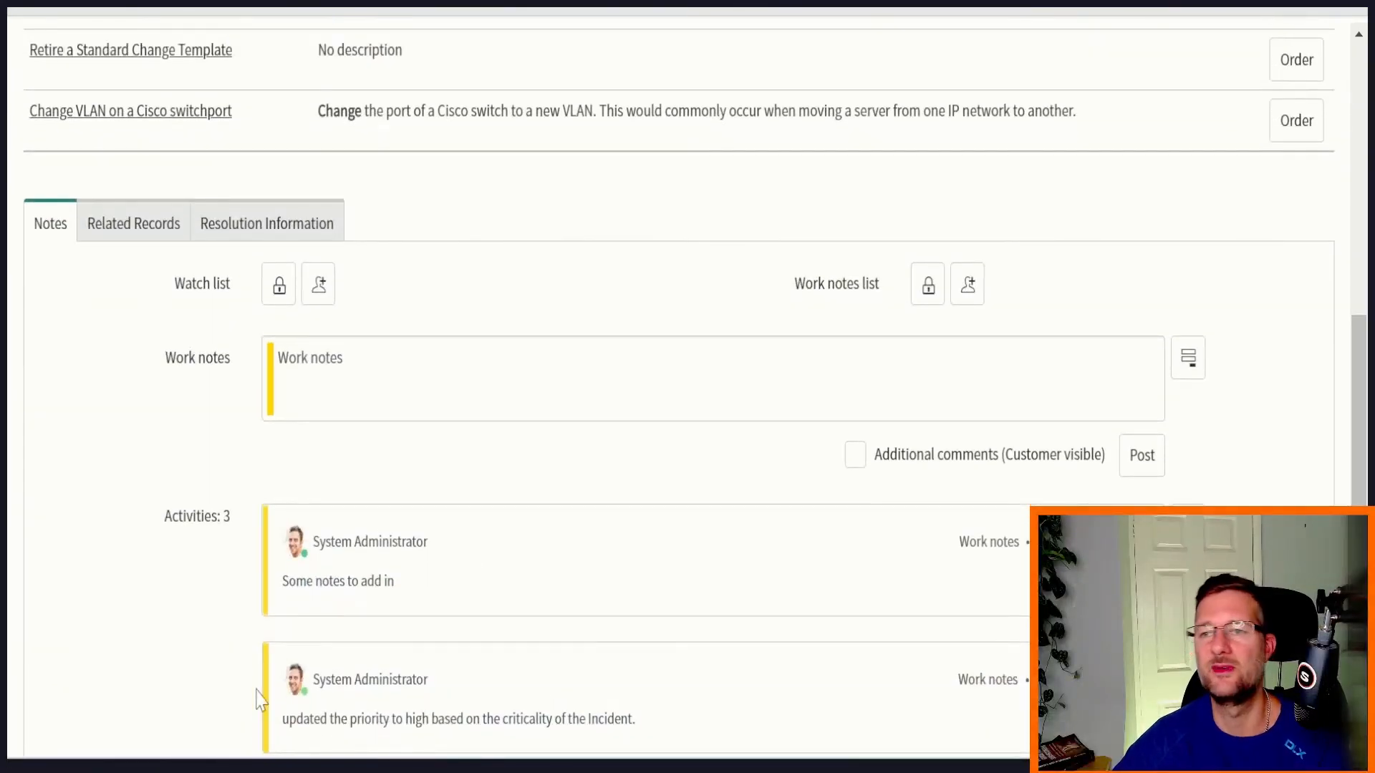